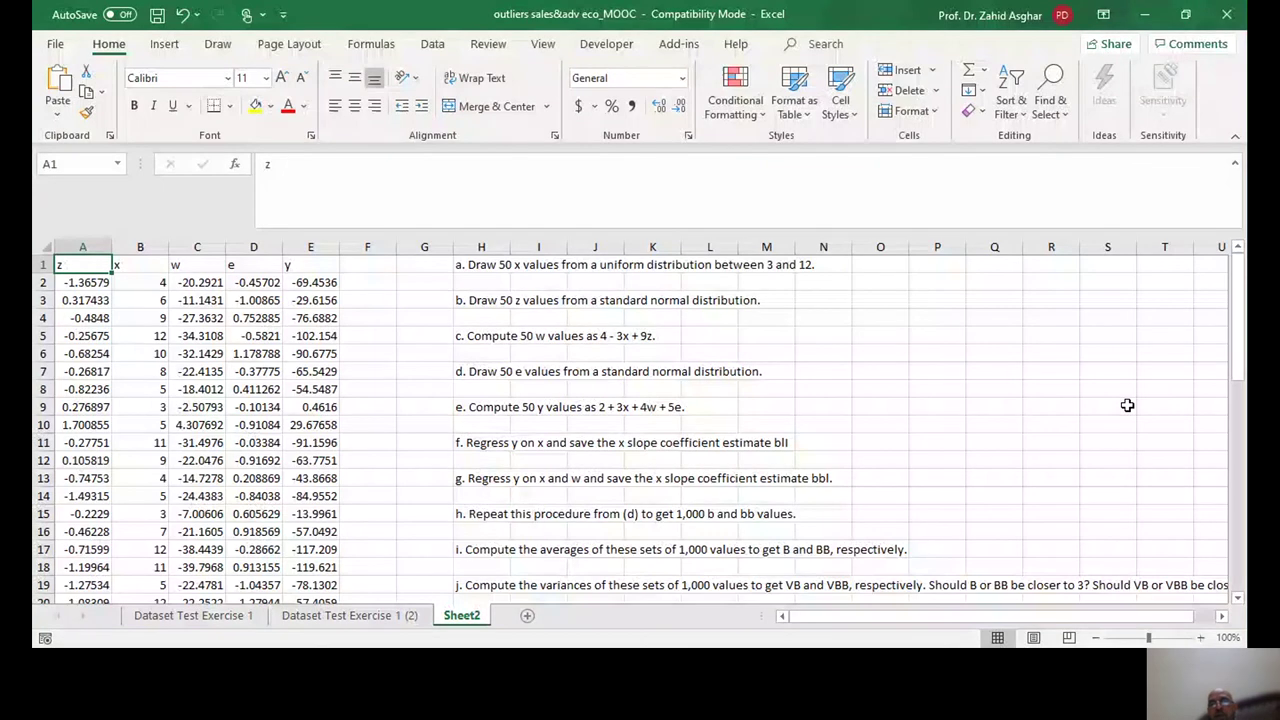
# Insert three blank columns at column G, pushing the task list to column K.
pyautogui.click(414, 246)
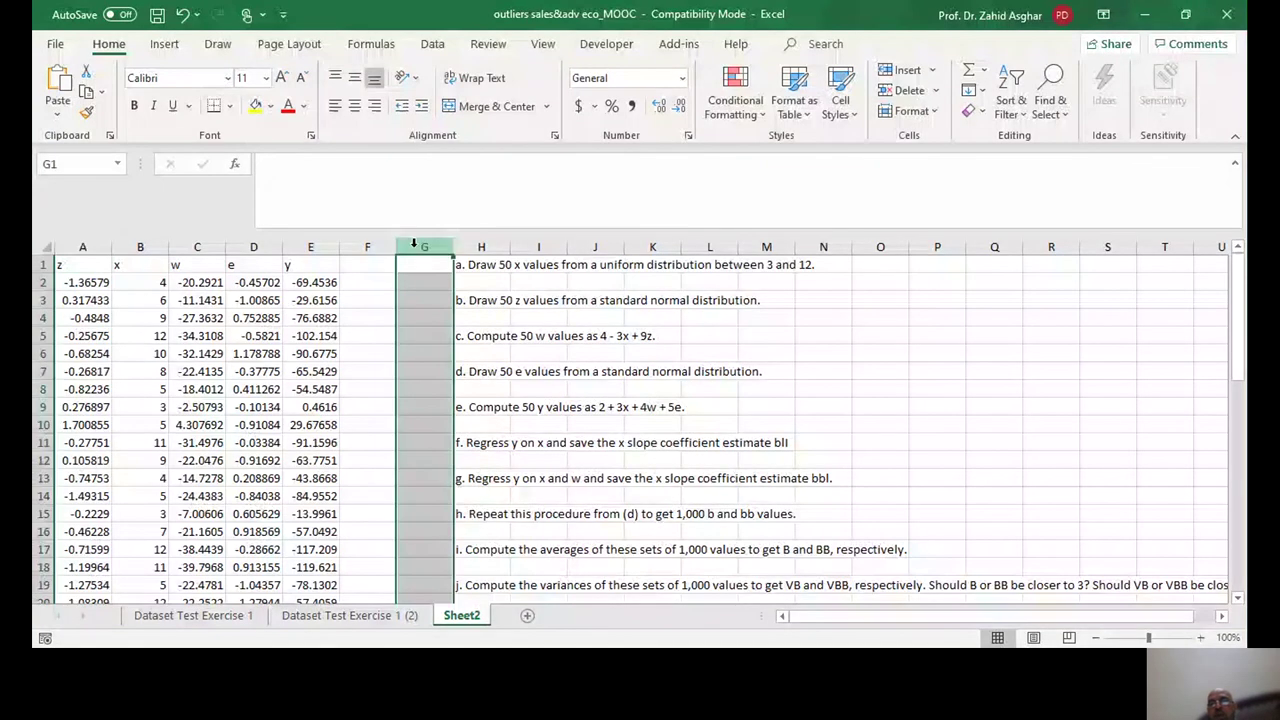
pyautogui.hotkey('ctrl', '+')
pyautogui.hotkey('ctrl', '+')
pyautogui.hotkey('ctrl', '+')
pyautogui.click(650, 265)
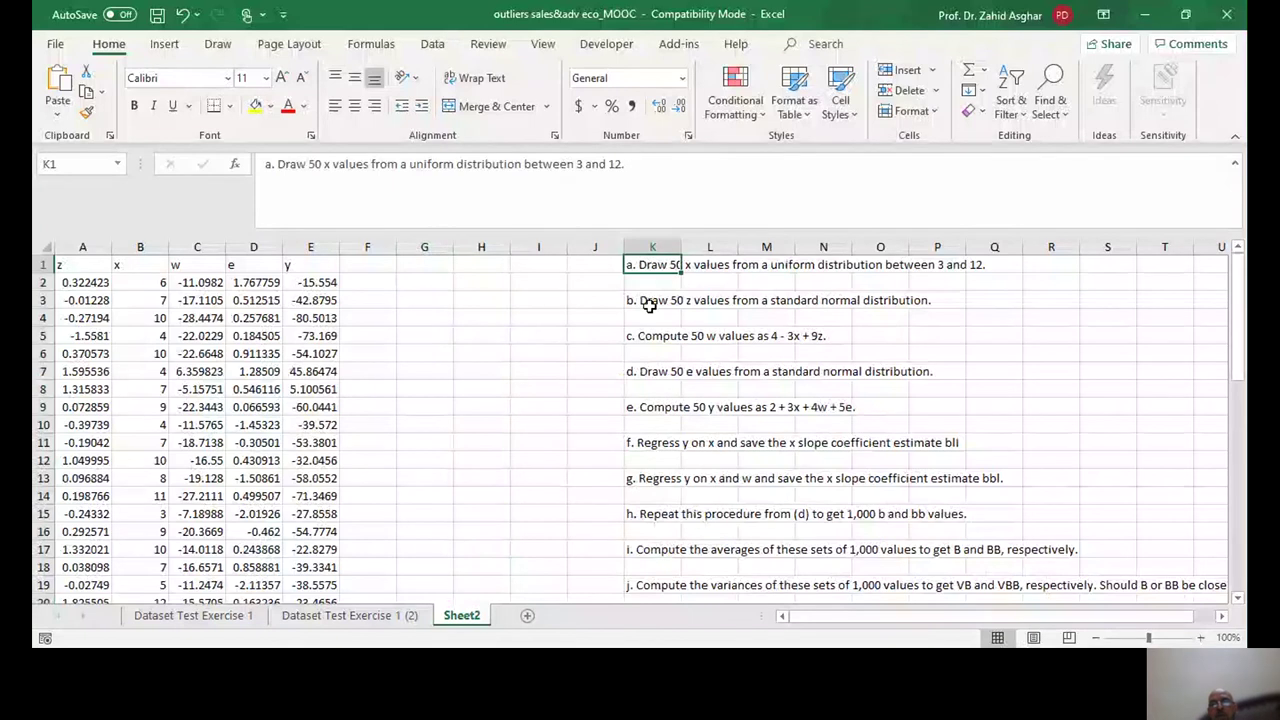
pyautogui.click(649, 305)
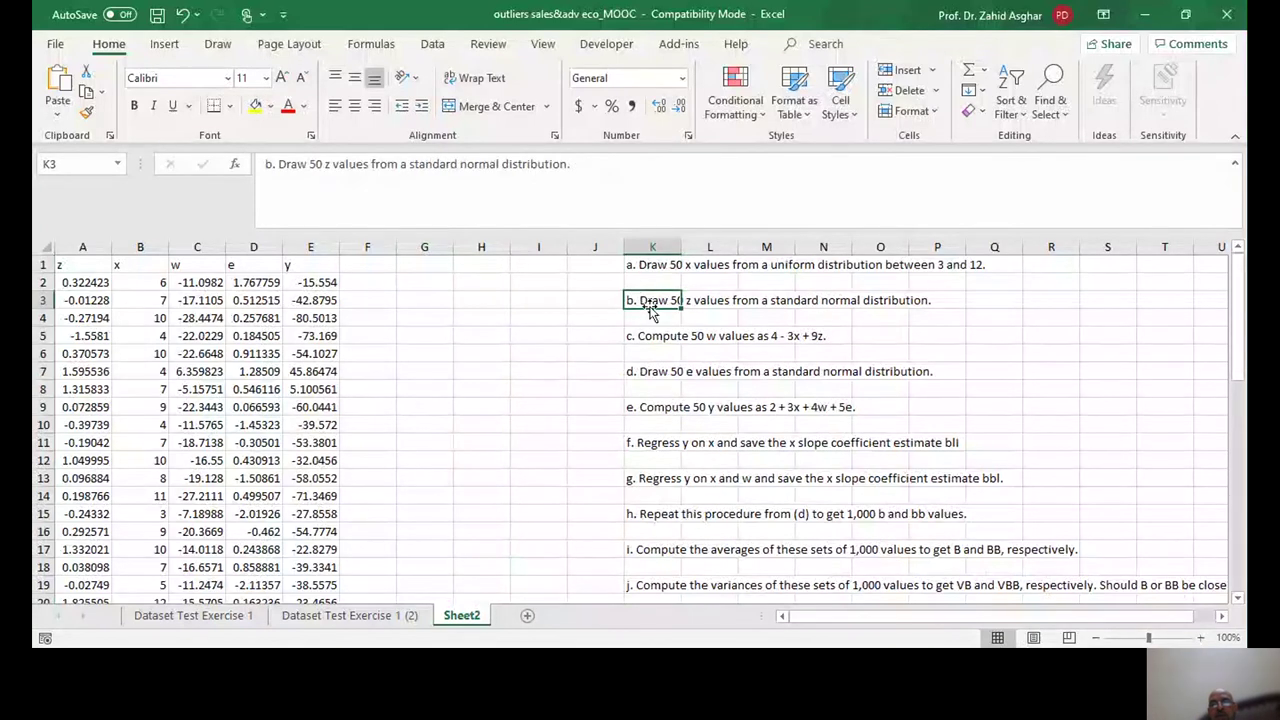
pyautogui.click(648, 336)
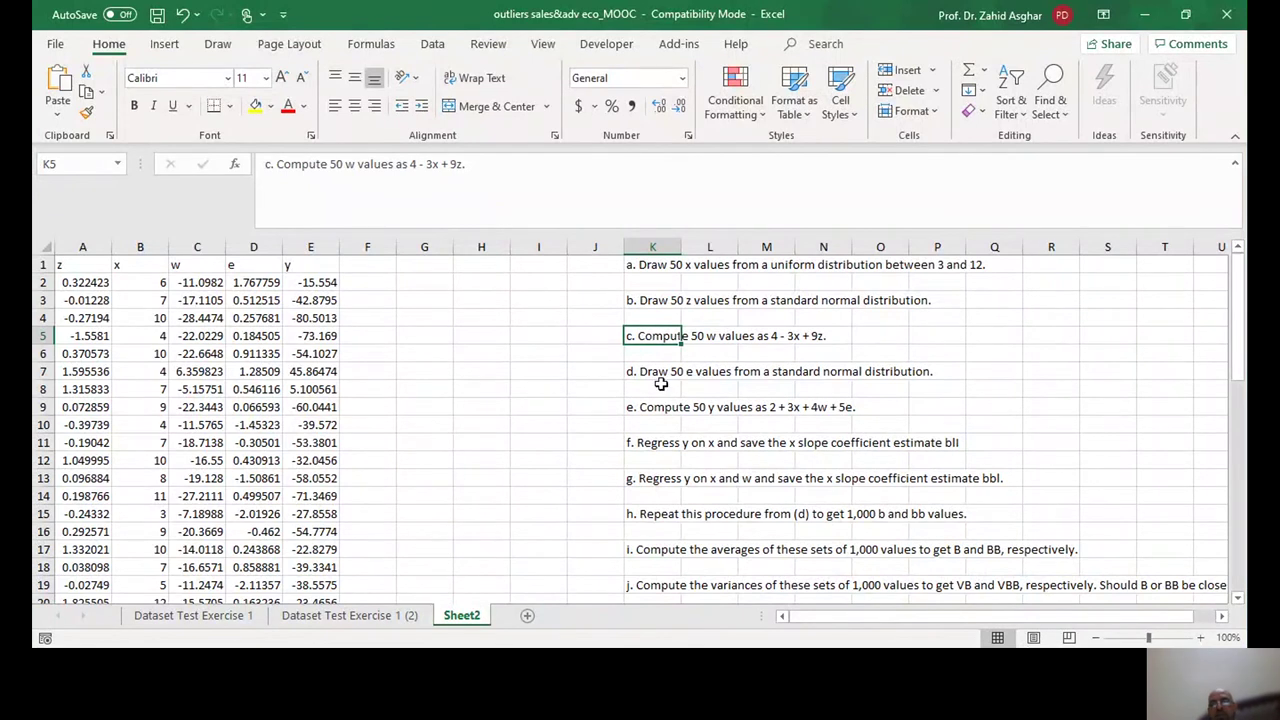
pyautogui.click(656, 371)
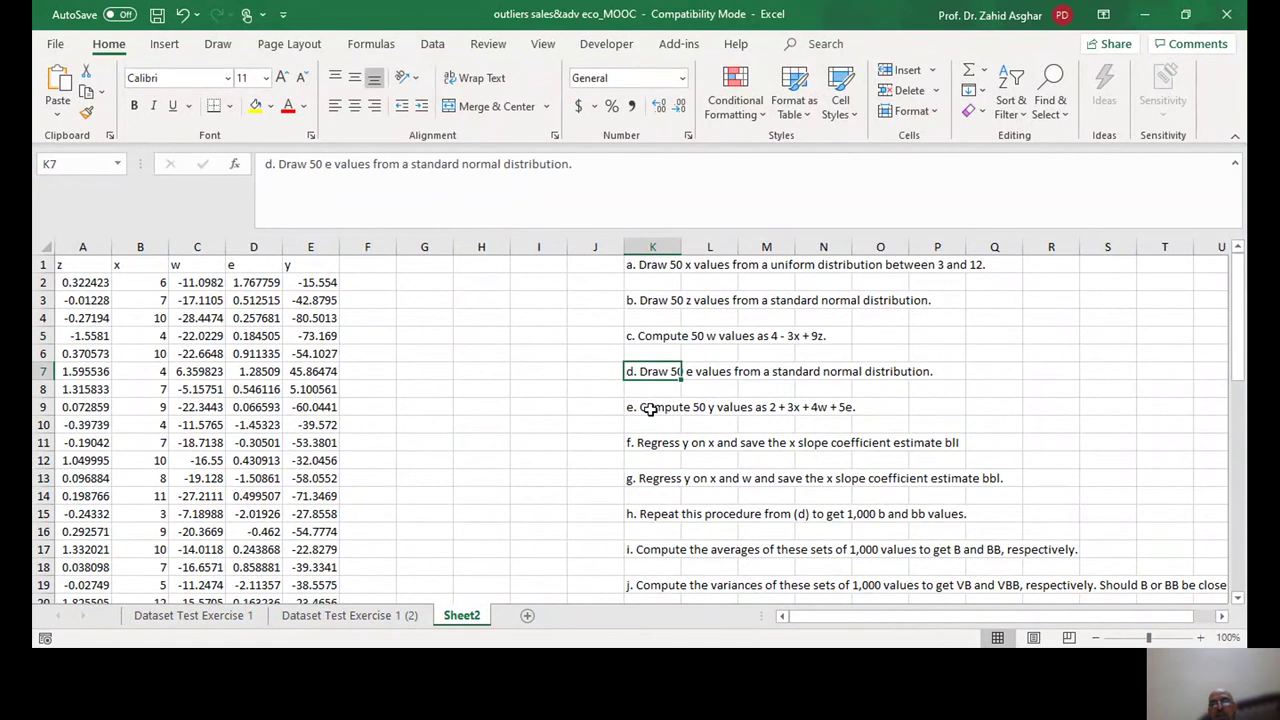
pyautogui.click(650, 409)
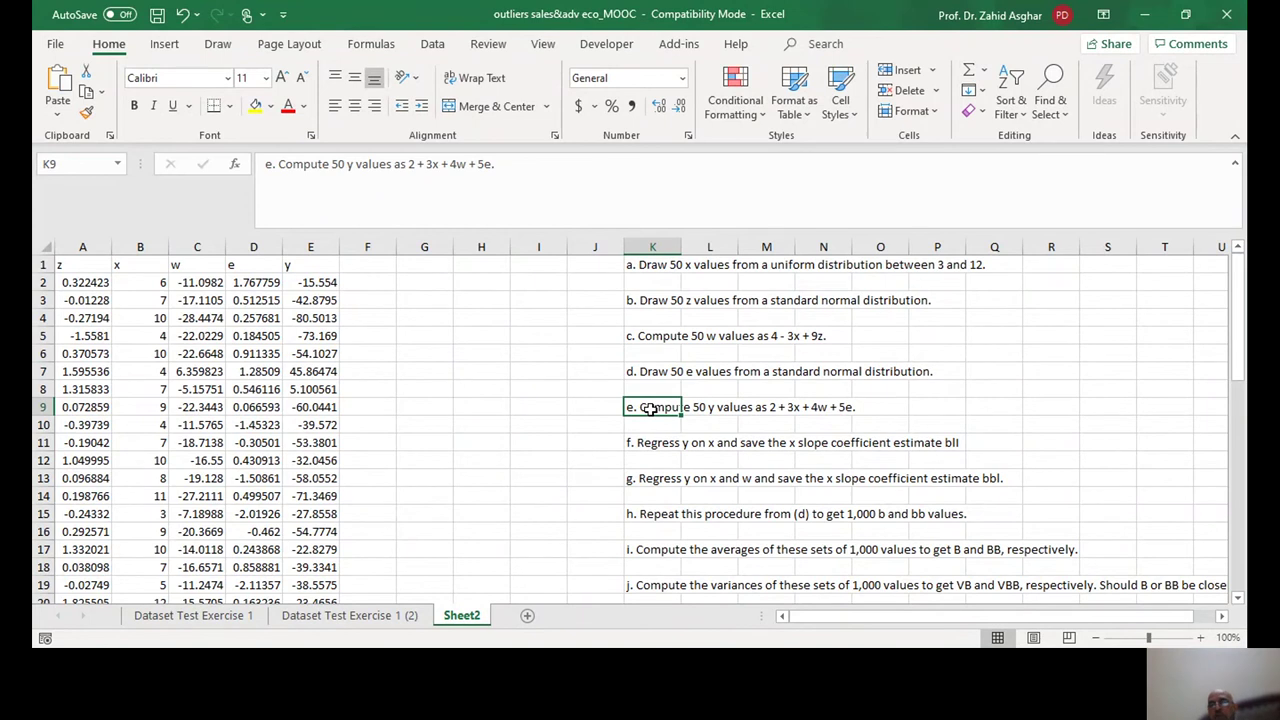
pyautogui.click(653, 443)
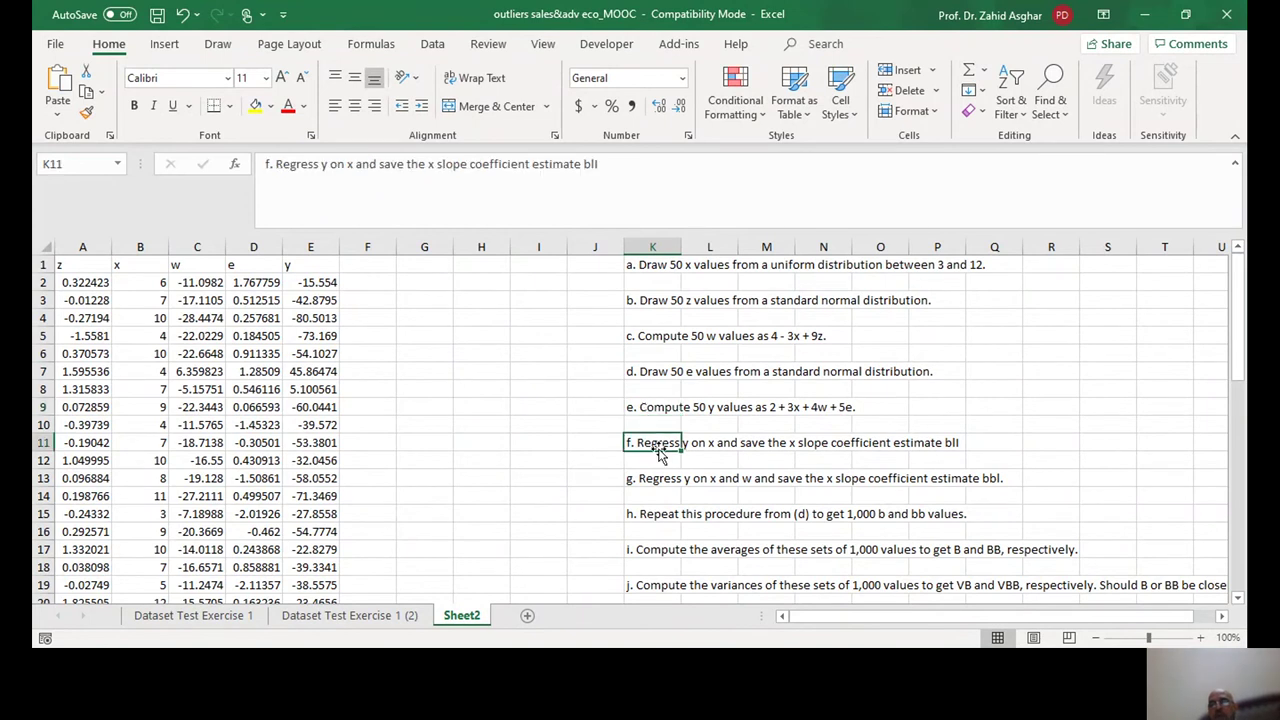
pyautogui.click(652, 405)
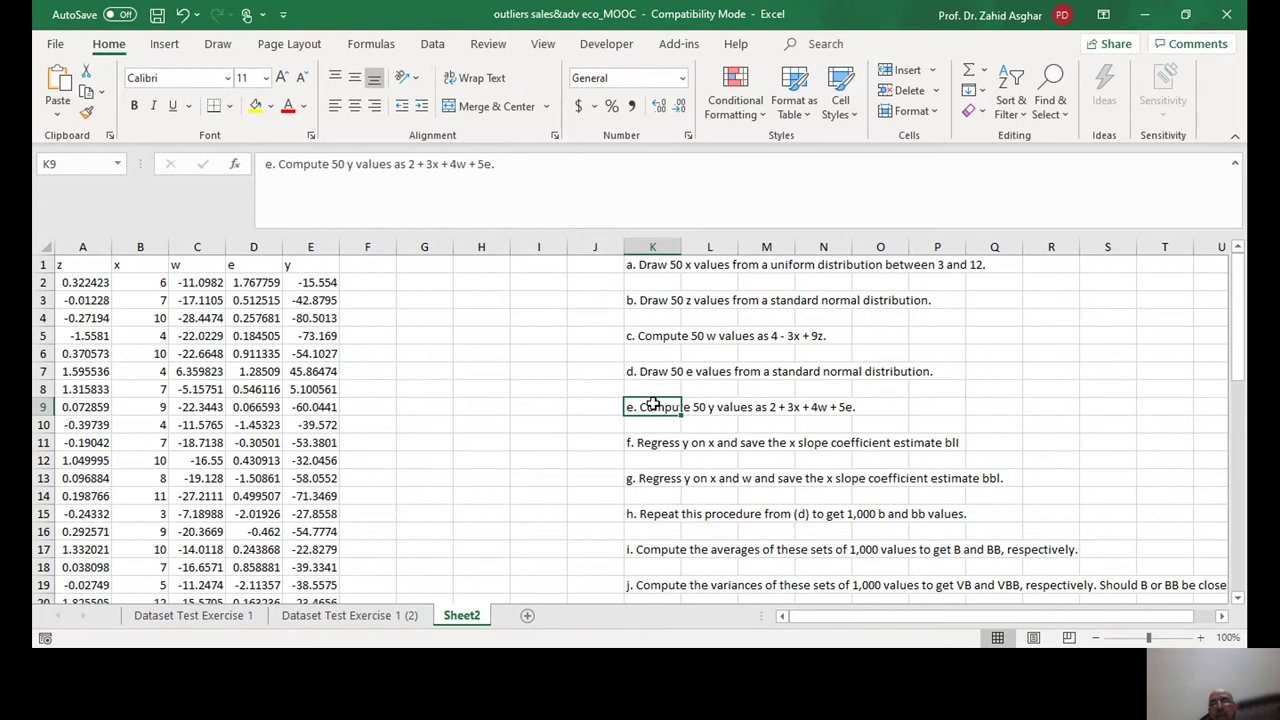
pyautogui.click(313, 265)
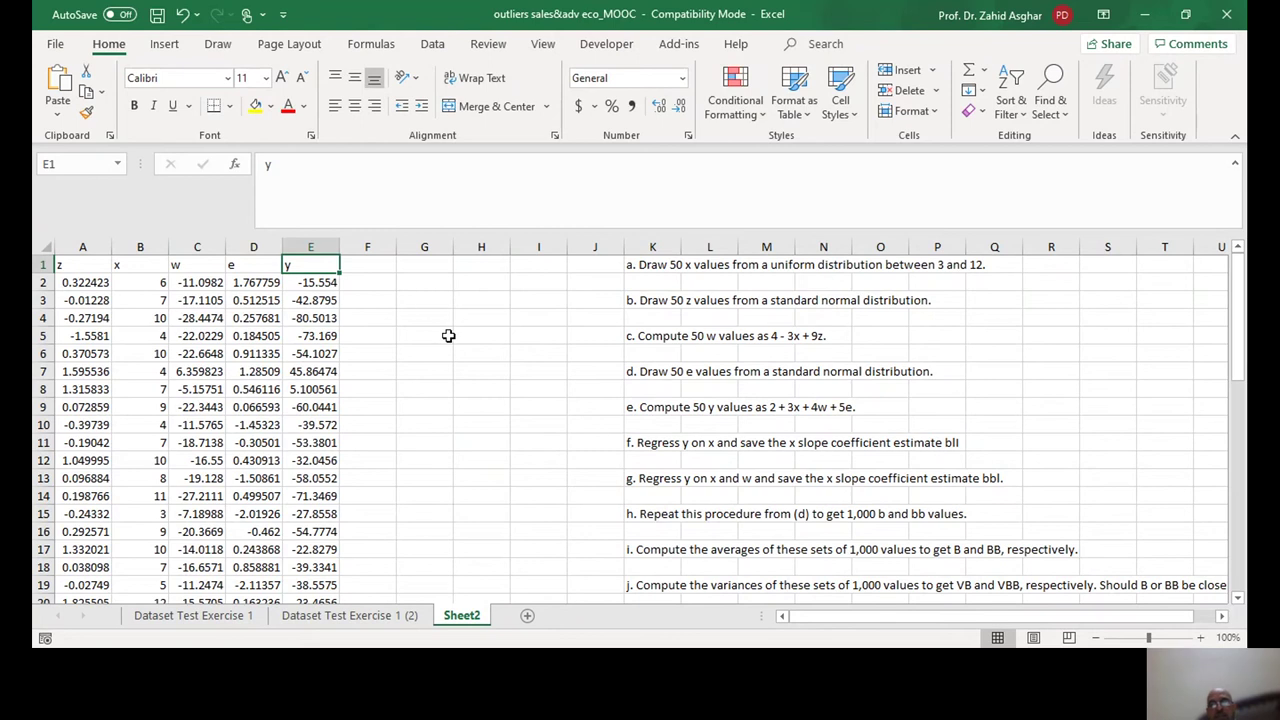
pyautogui.click(659, 481)
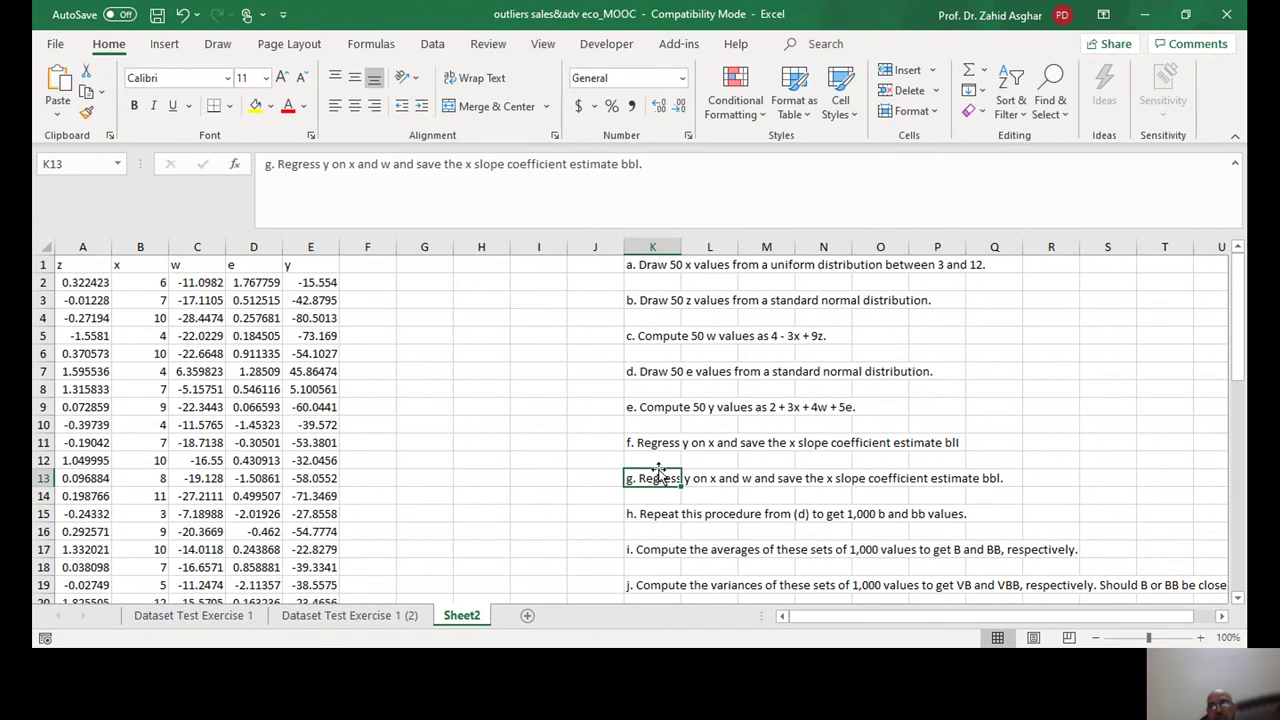
pyautogui.click(660, 440)
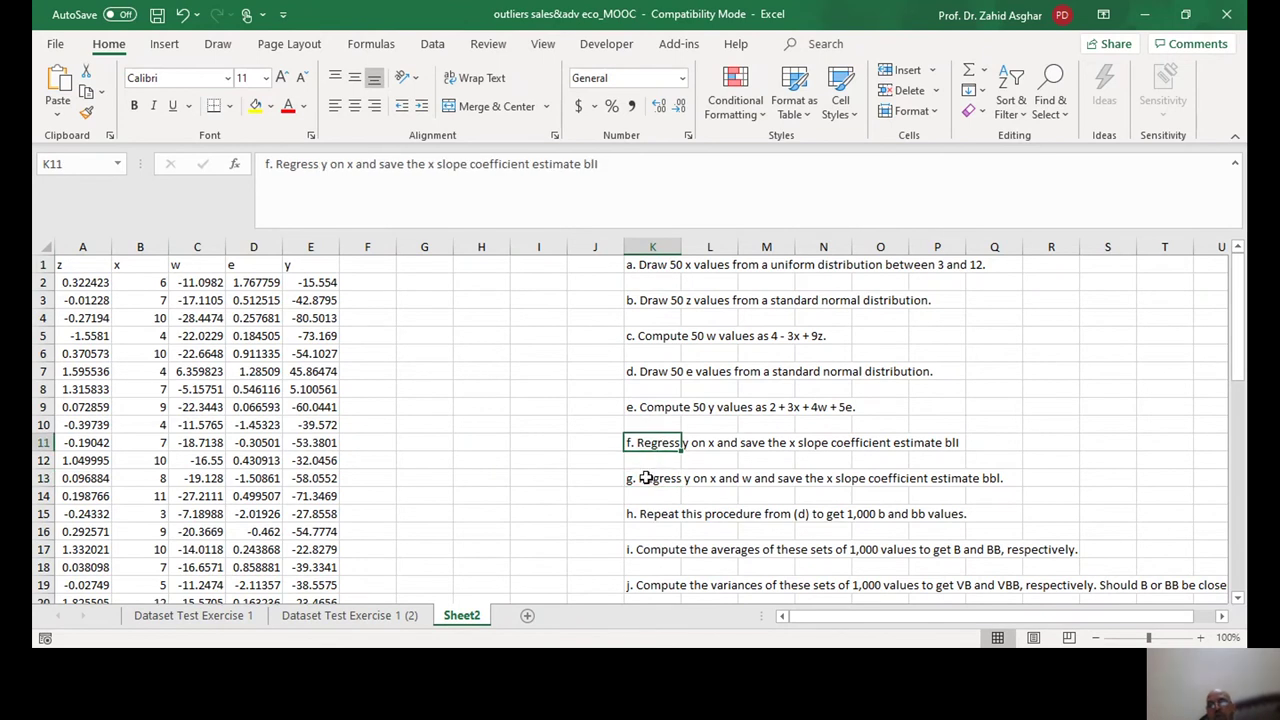
pyautogui.click(645, 479)
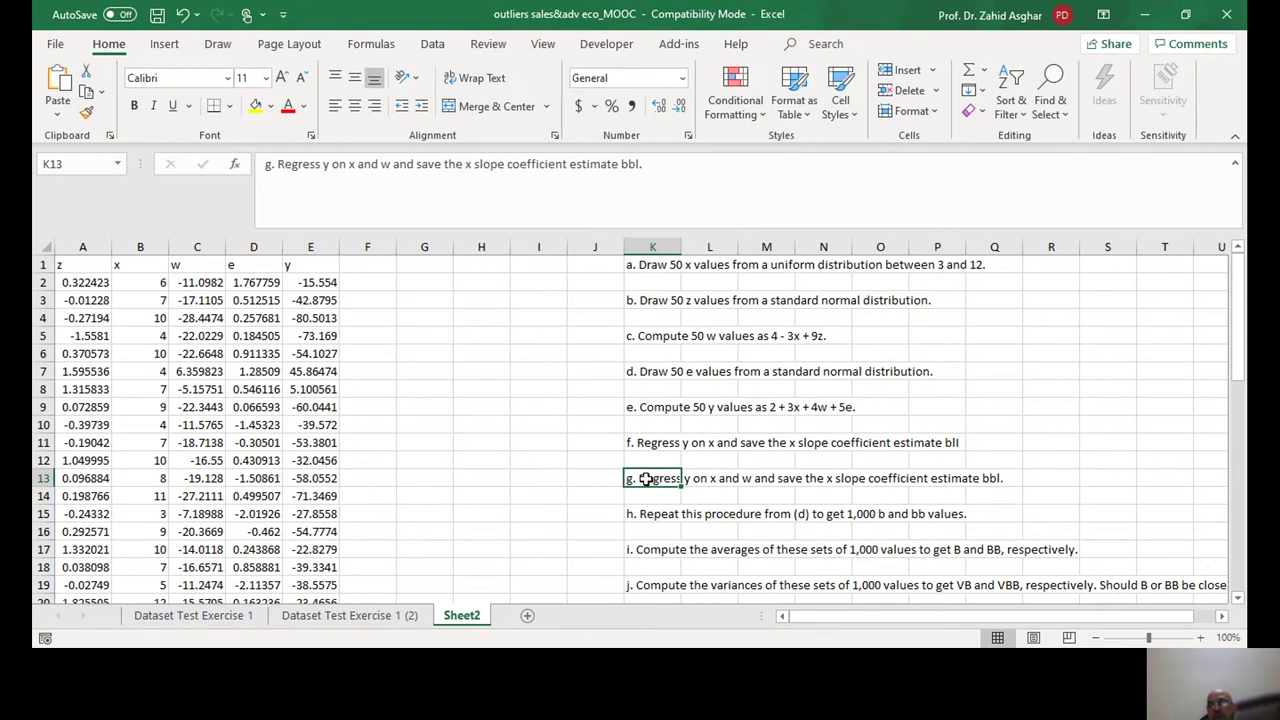
pyautogui.click(648, 407)
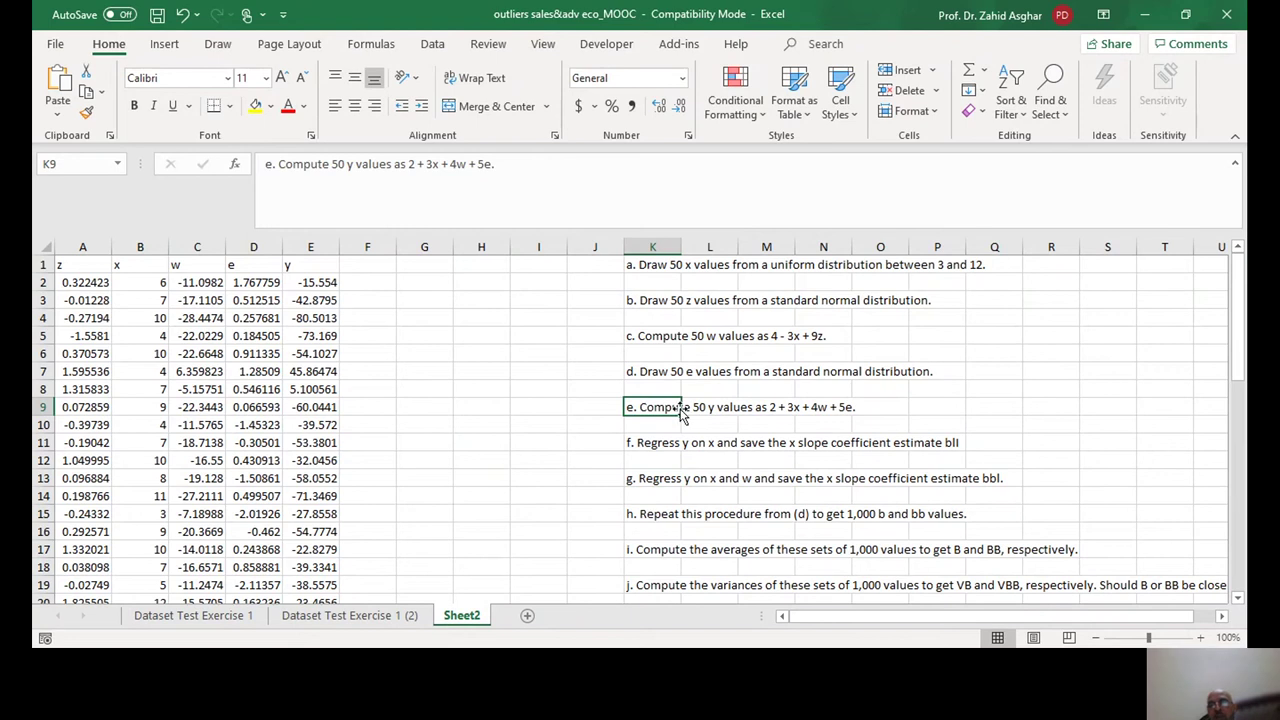
pyautogui.click(654, 479)
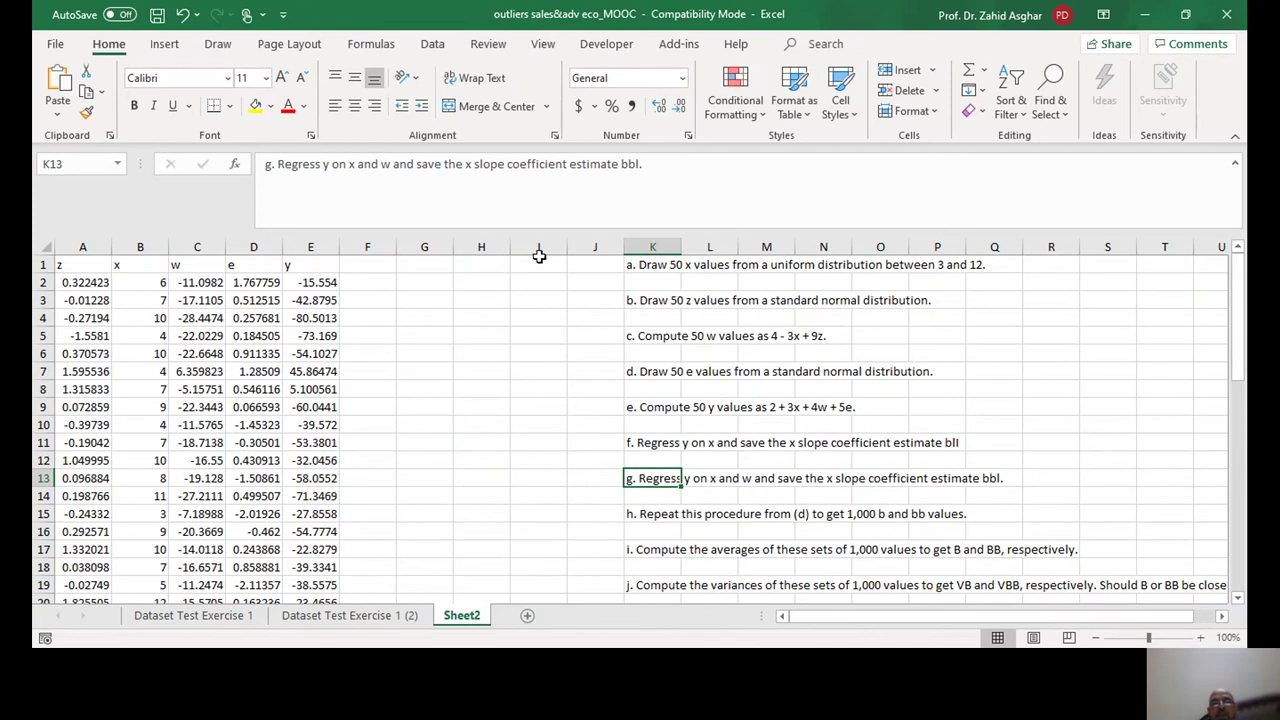
# Enter the headers b0 in J1, b in I1 and bb in H1.
pyautogui.click(576, 268)
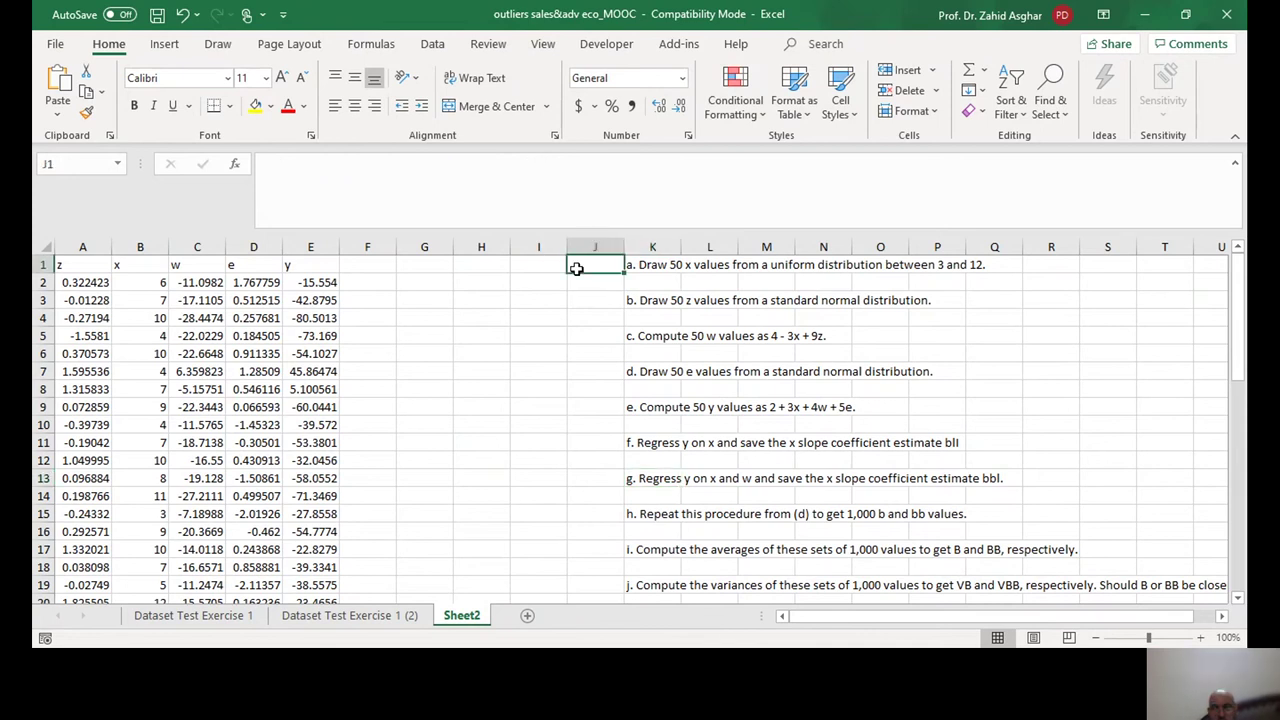
pyautogui.write('b0')
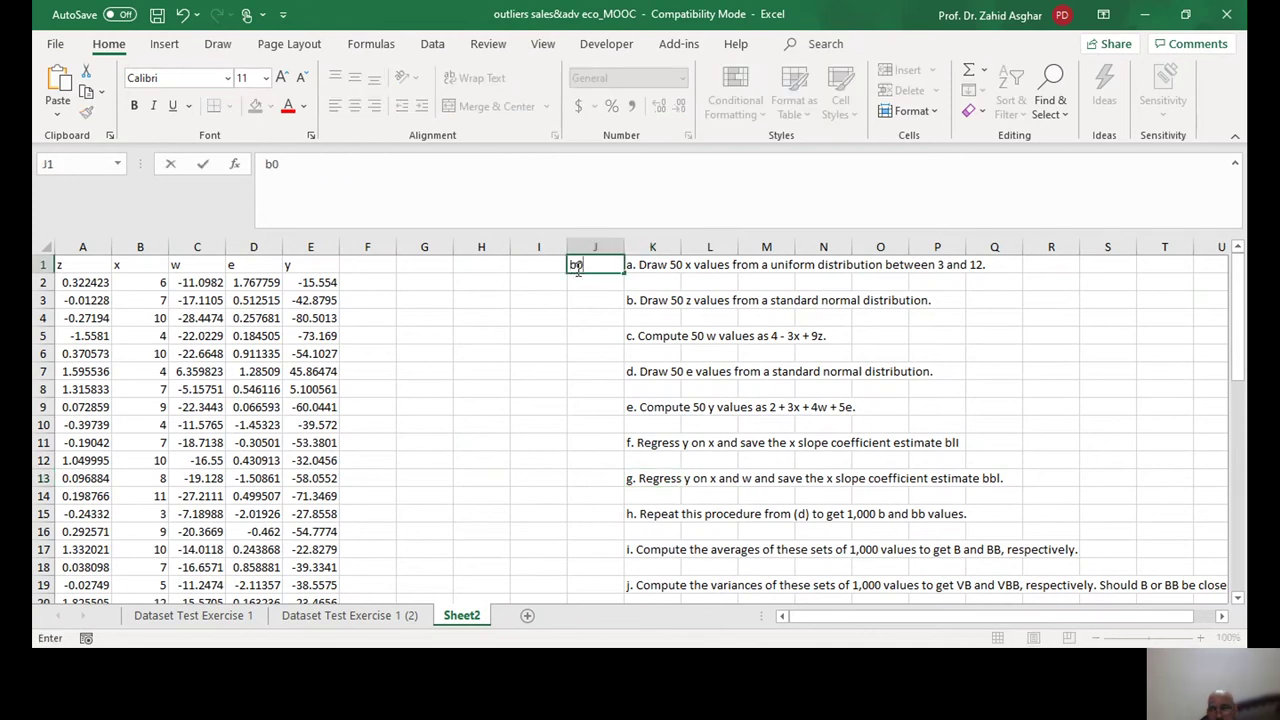
pyautogui.press('Left')
pyautogui.write('b1')
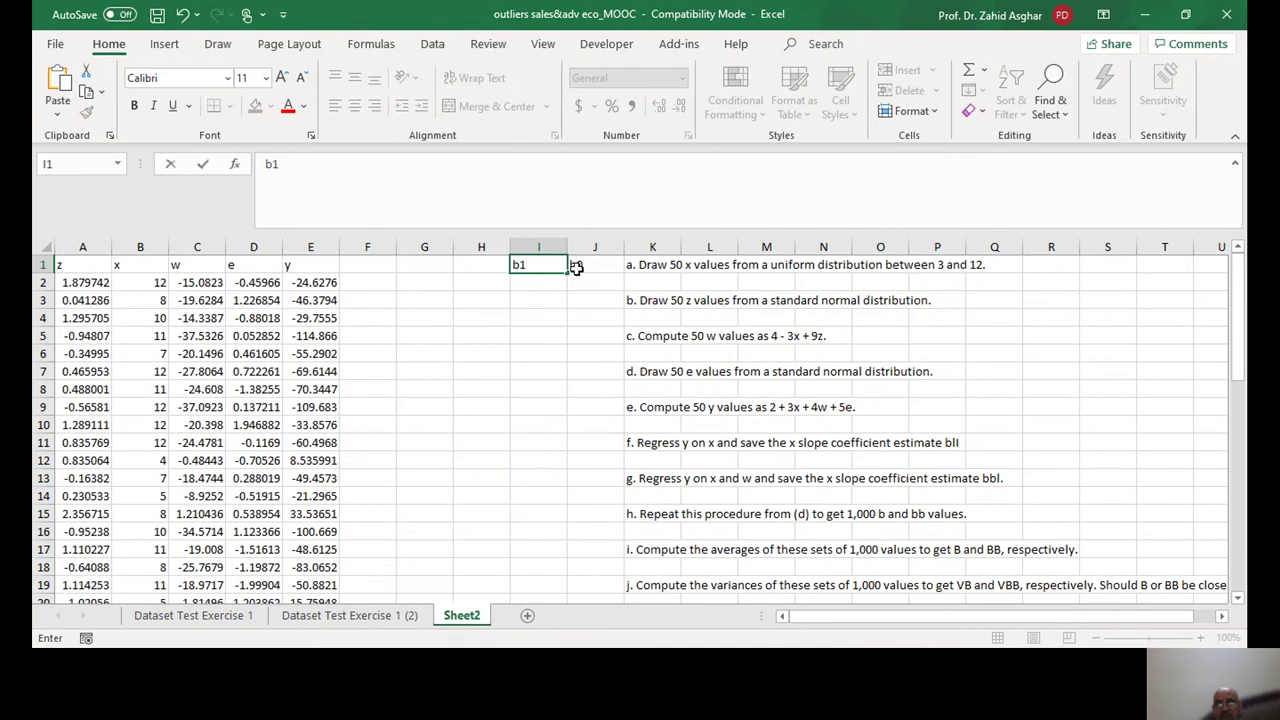
pyautogui.press('BackSpace')
pyautogui.click(481, 265)
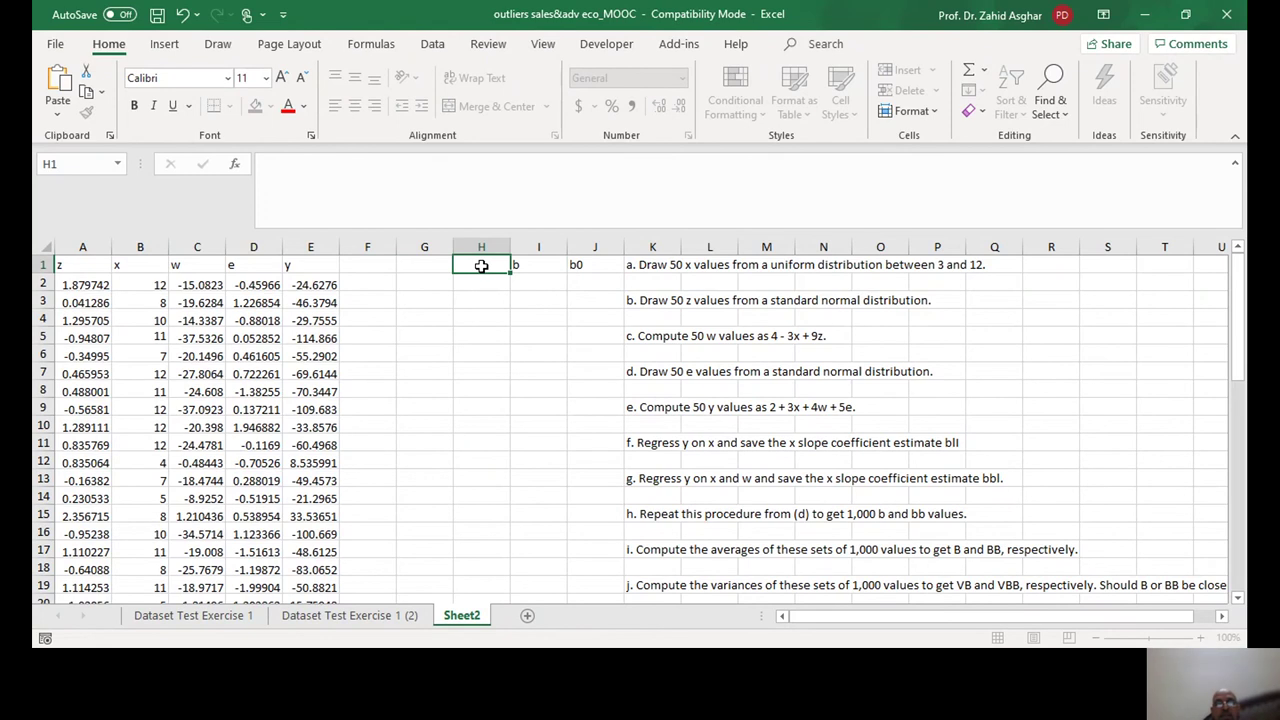
pyautogui.write('bb')
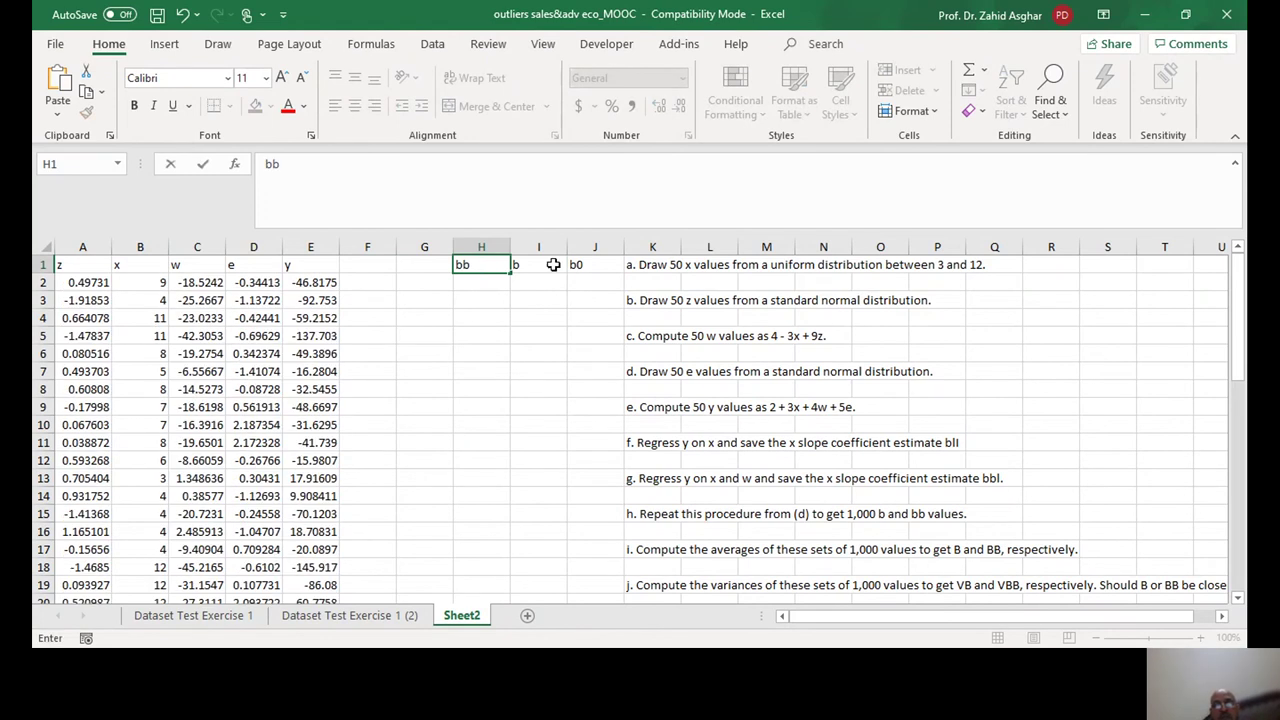
pyautogui.click(592, 282)
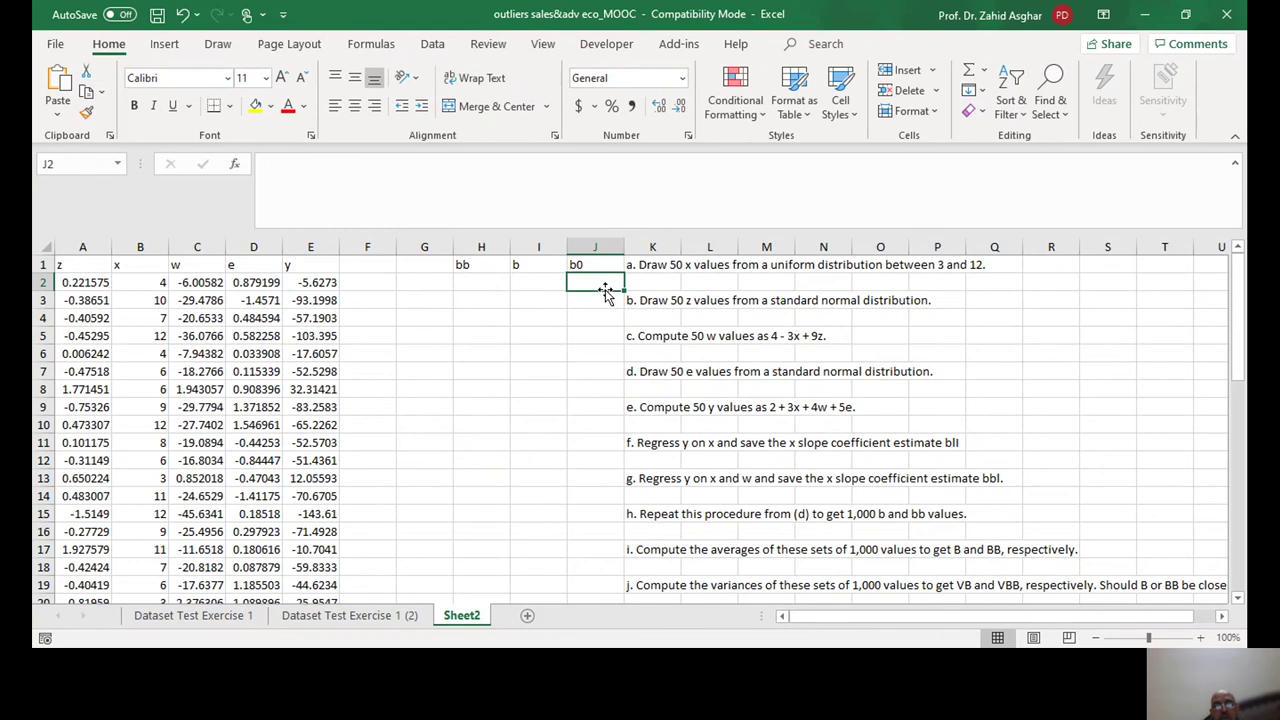
# Abandon the formula started in I2:J2 and switch the sheet to show formulas.
pyautogui.moveTo(535, 292); pyautogui.dragTo(585, 293)
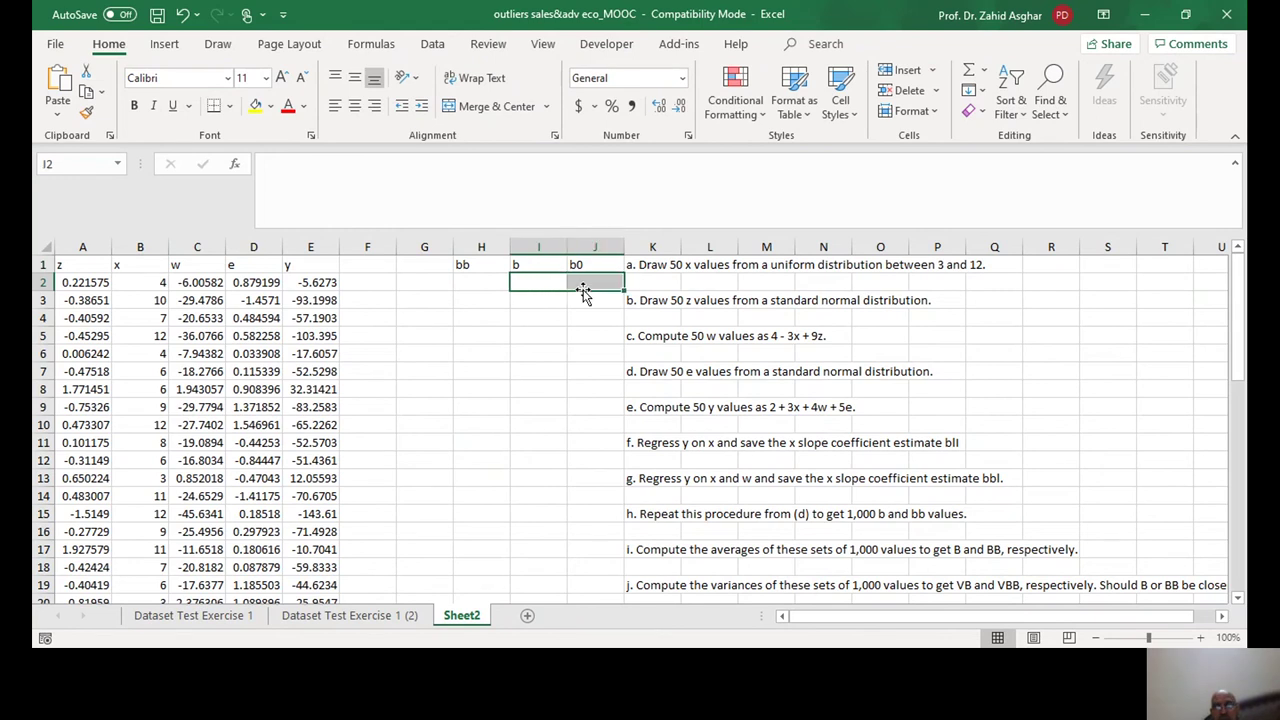
pyautogui.write('=')
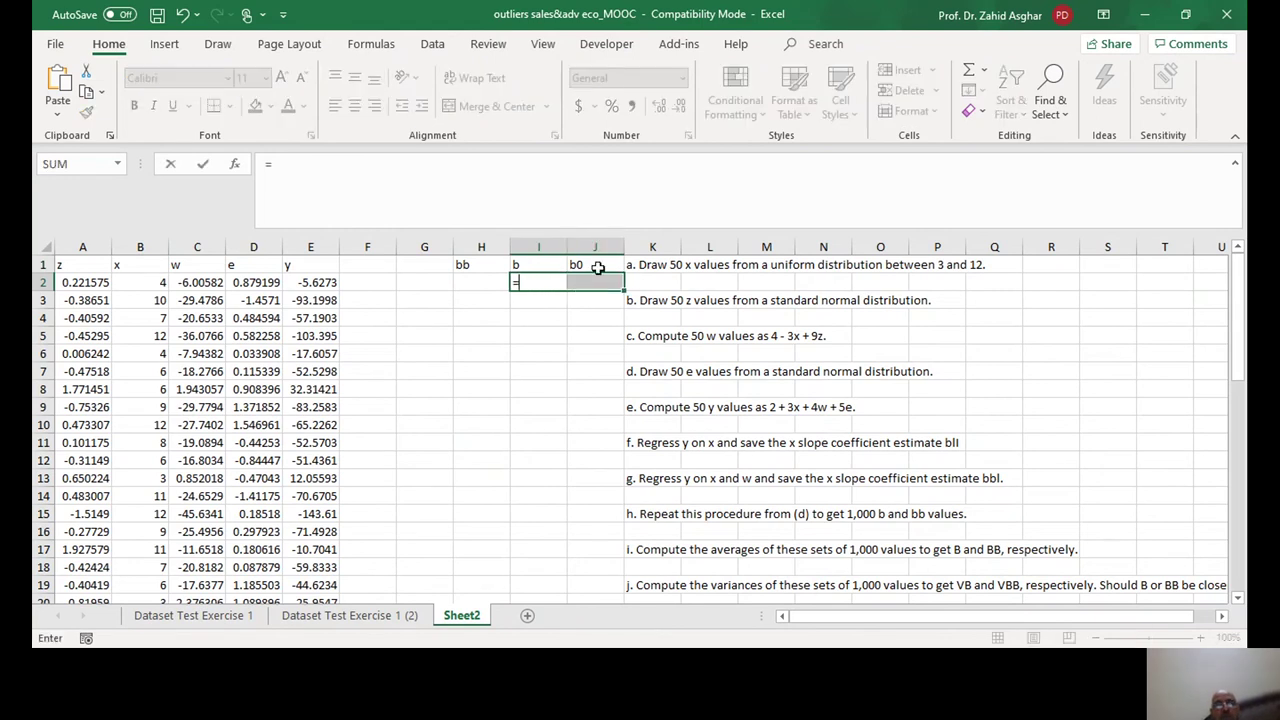
pyautogui.press('BackSpace')
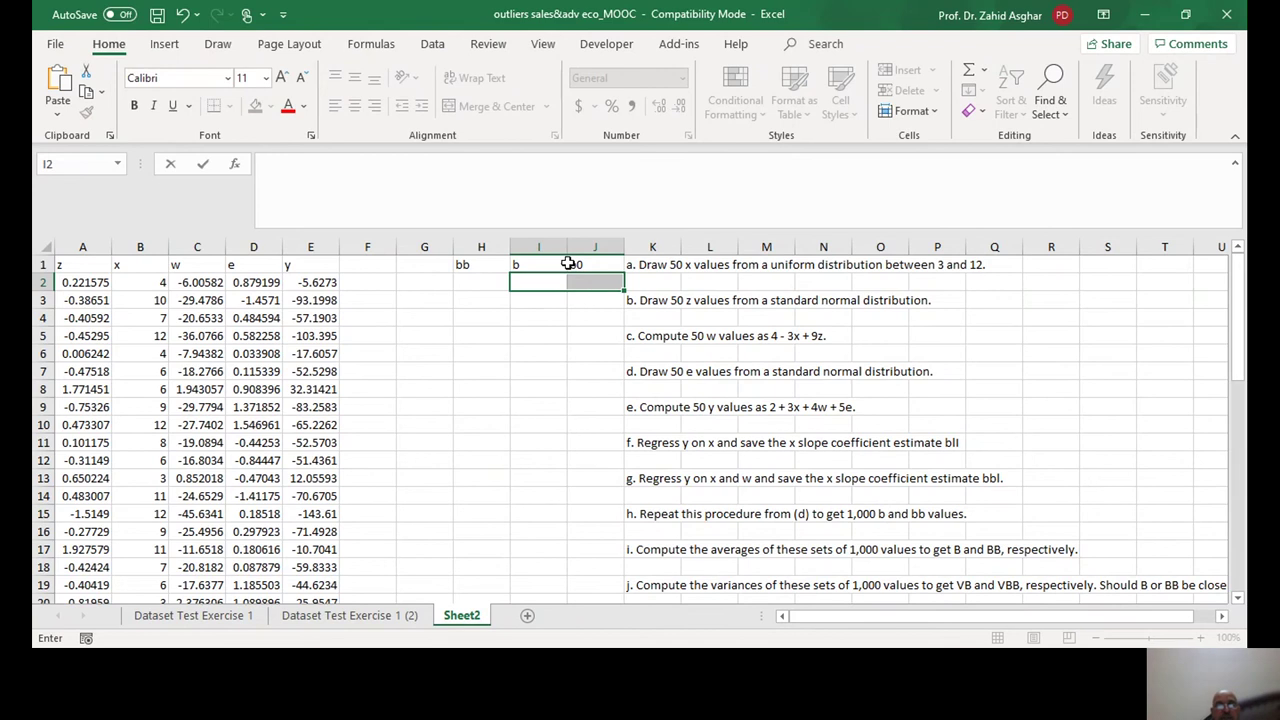
pyautogui.click(477, 318)
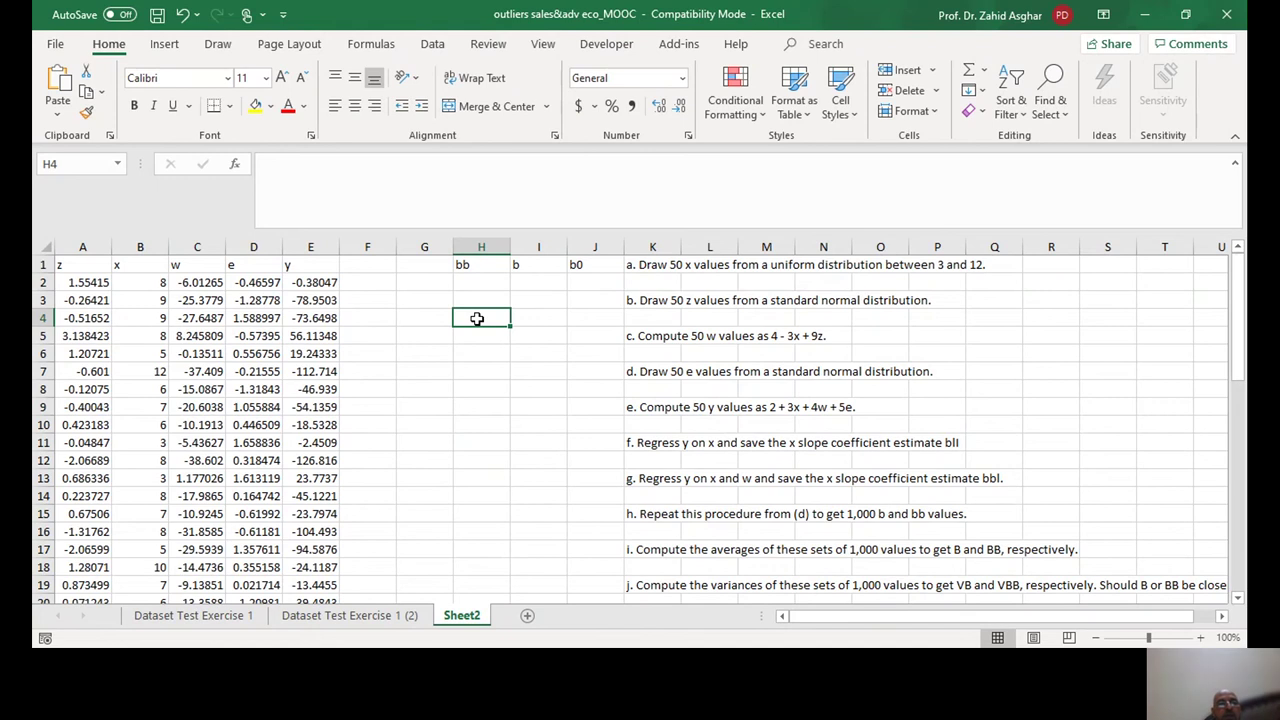
pyautogui.click(90, 283)
pyautogui.hotkey('ctrl', '`')
# Autofit columns A and B to their formulas, then return to showing calculated values.
pyautogui.doubleClick(171, 251)
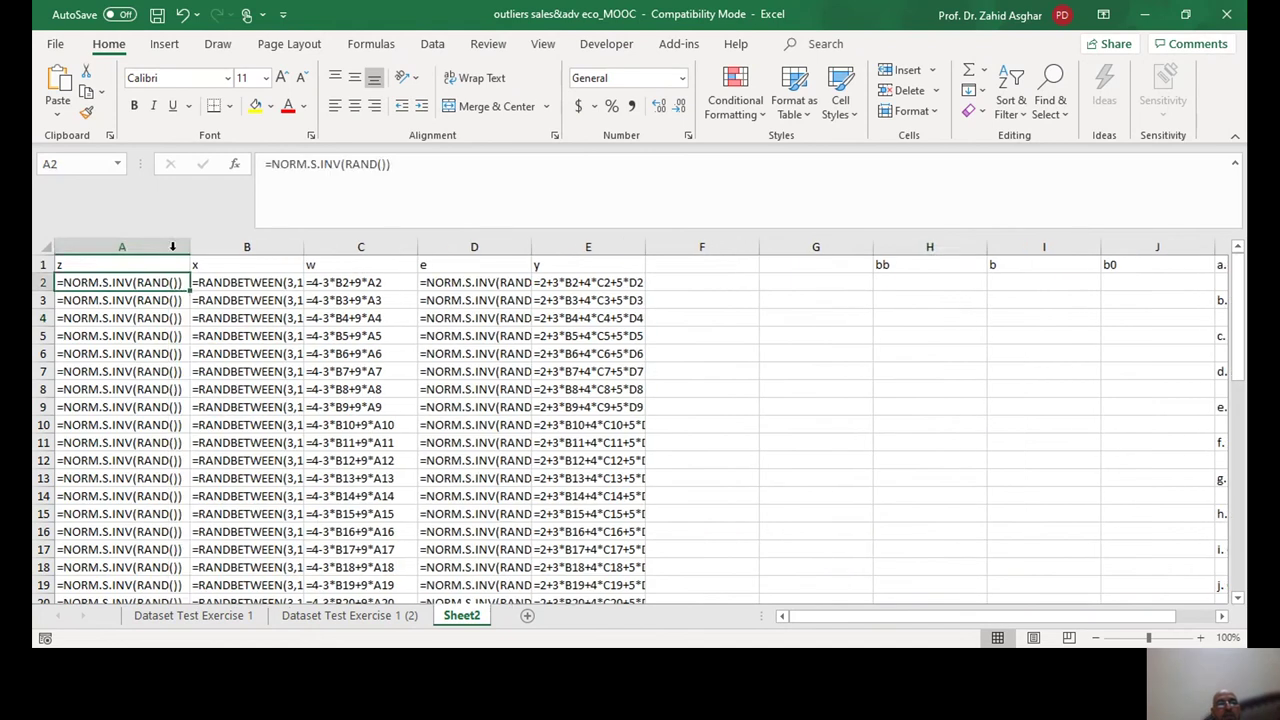
pyautogui.doubleClick(305, 251)
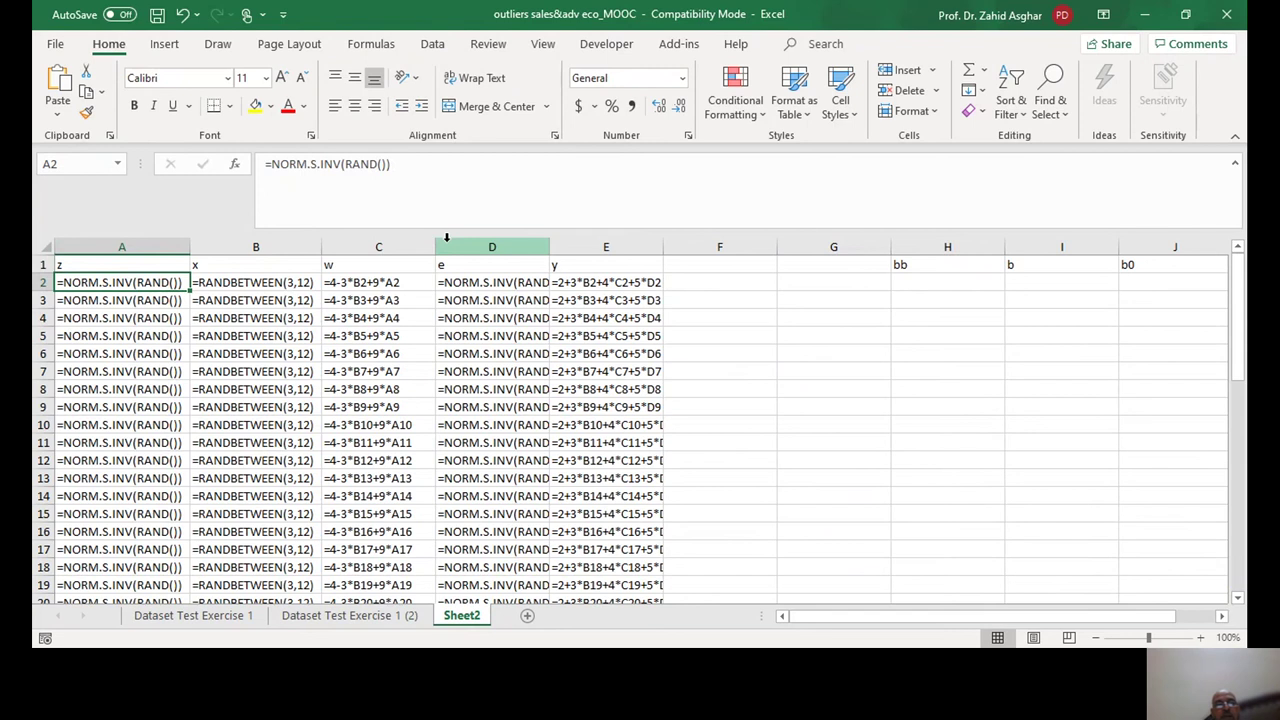
pyautogui.moveTo(447, 237); pyautogui.dragTo(462, 250)
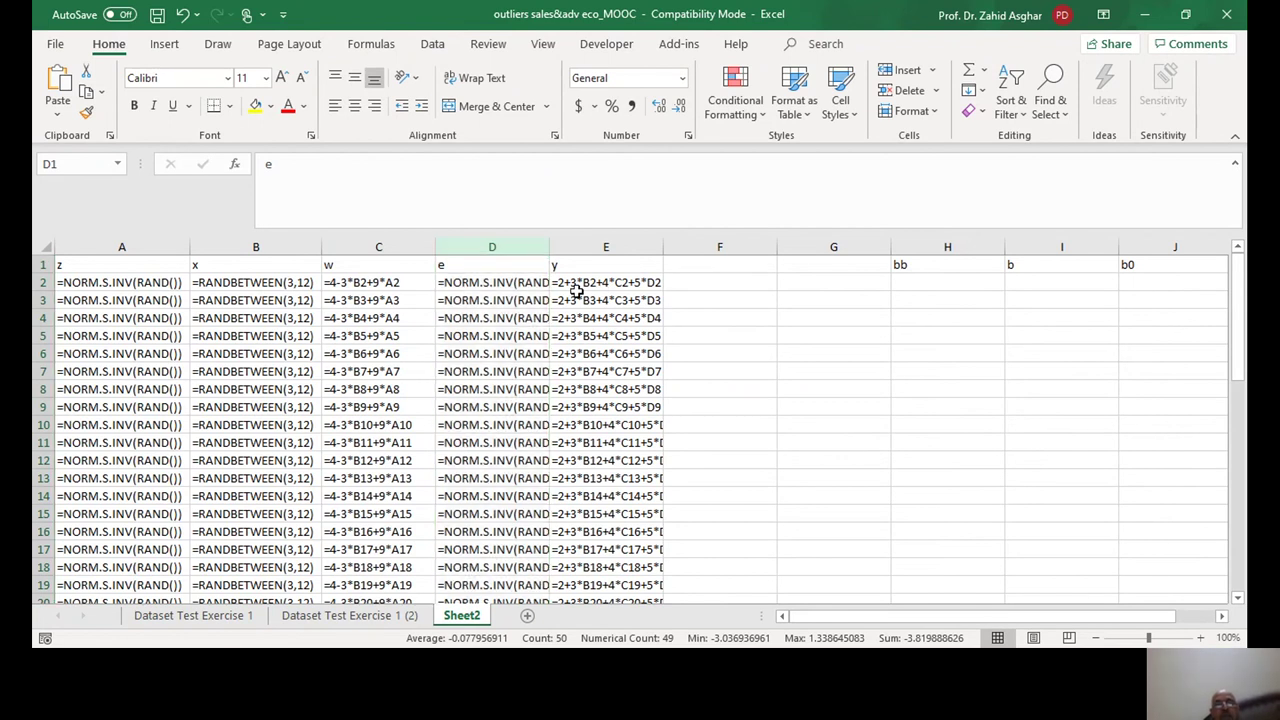
pyautogui.hotkey('ctrl', '`')
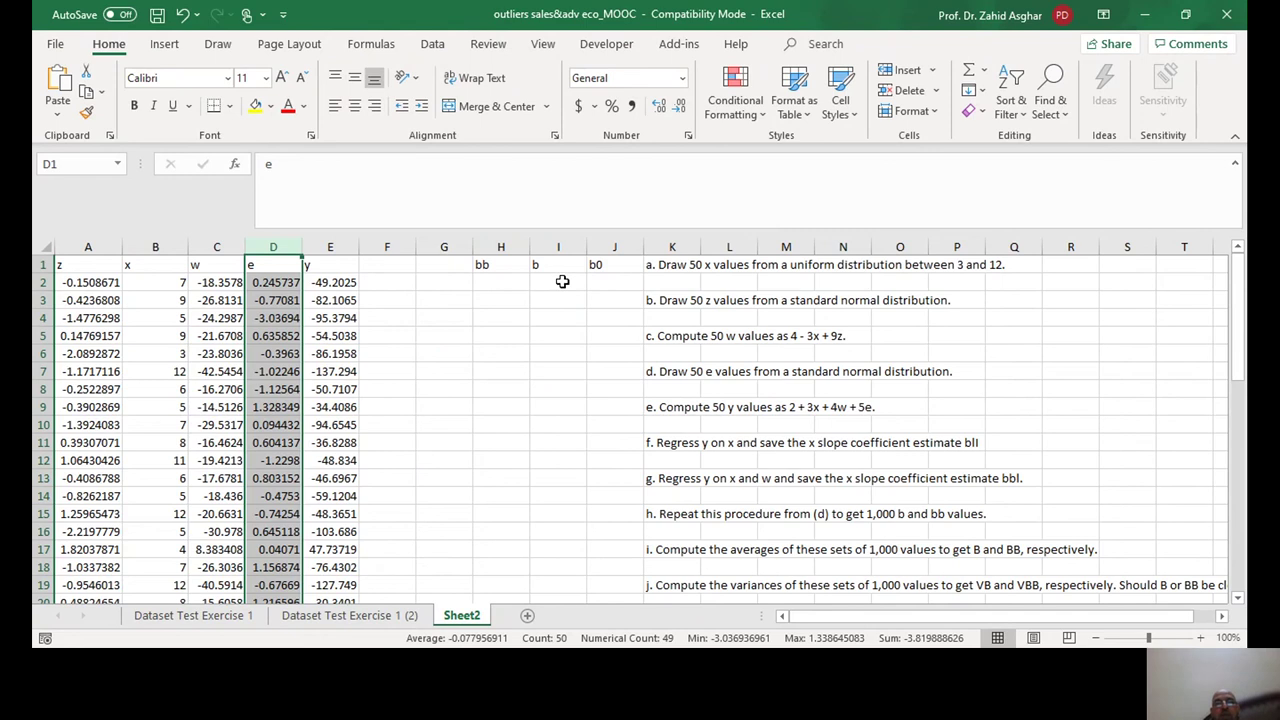
# Enter =LINEST(E2:E50,B2:B50) as an array formula across I2:J2.
pyautogui.moveTo(563, 282); pyautogui.dragTo(593, 281)
pyautogui.write('=')
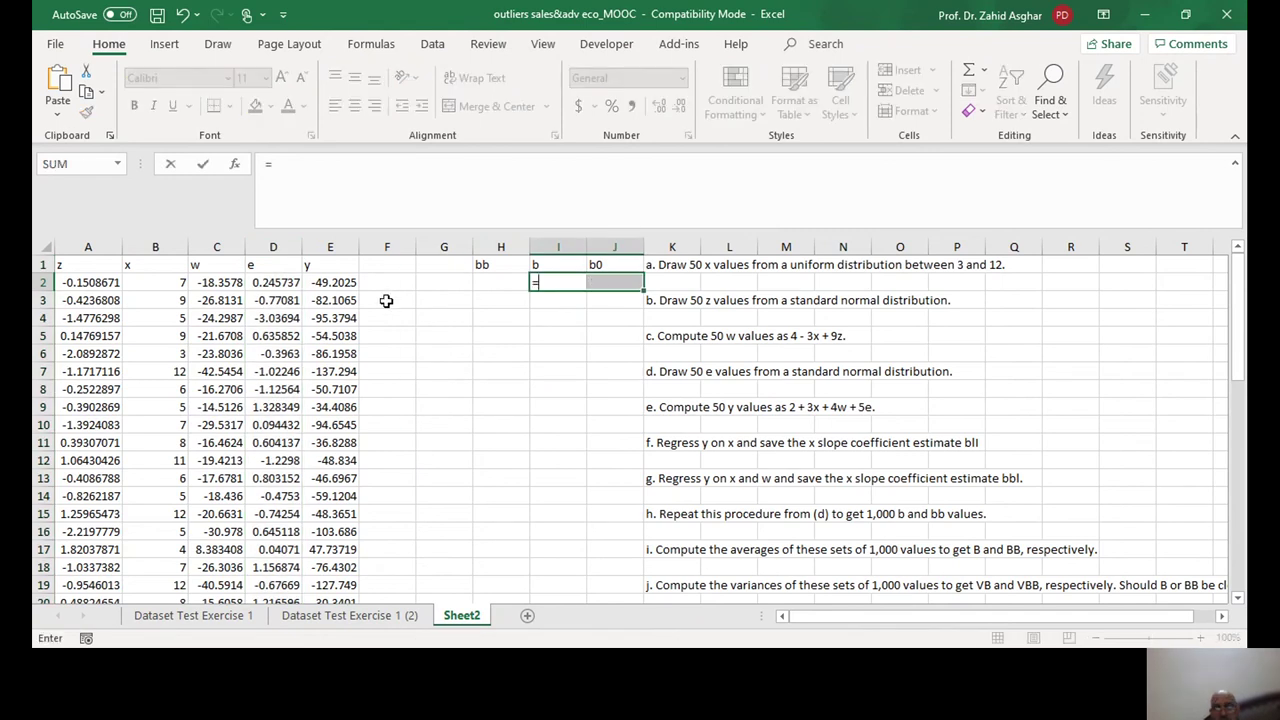
pyautogui.write('lines')
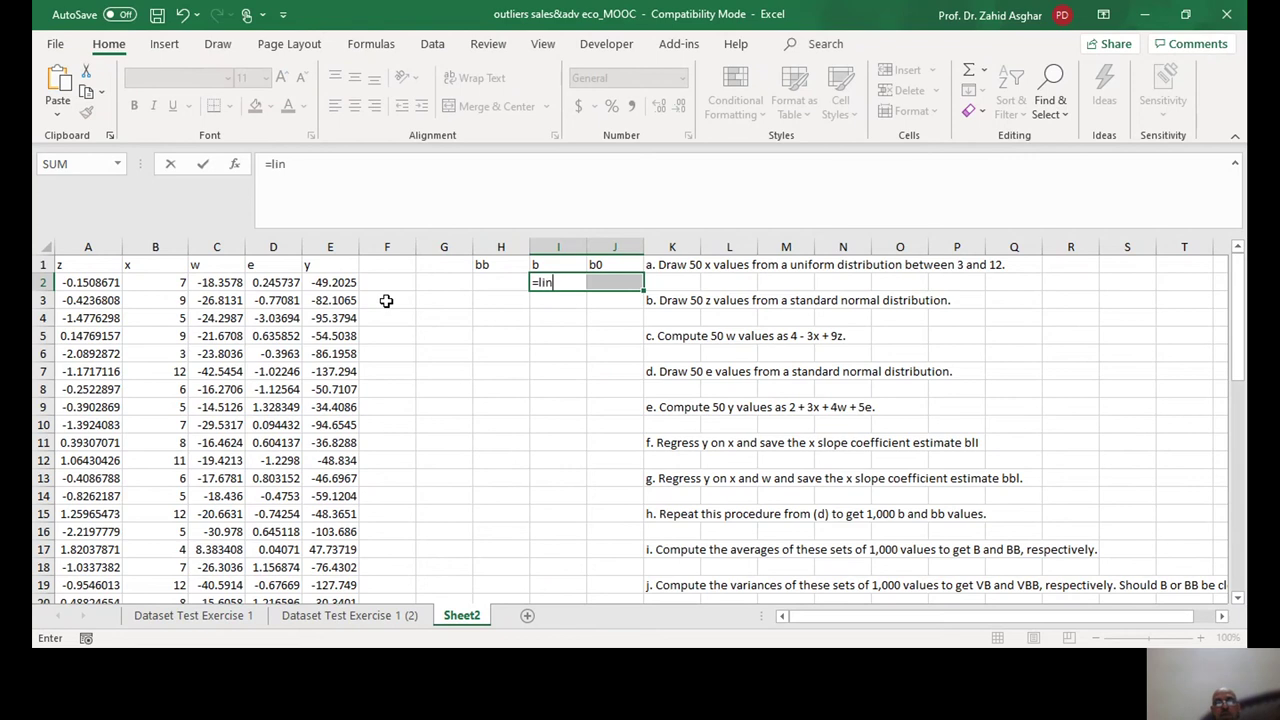
pyautogui.press('Tab')
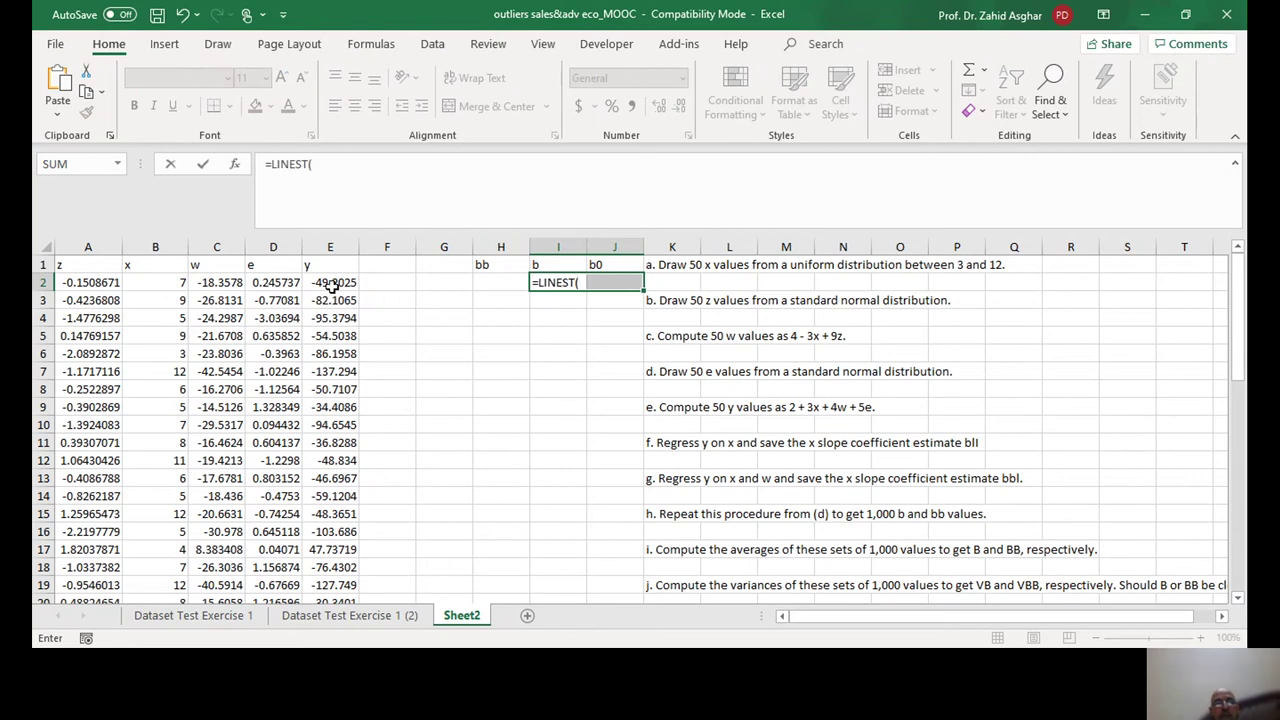
pyautogui.click(332, 286)
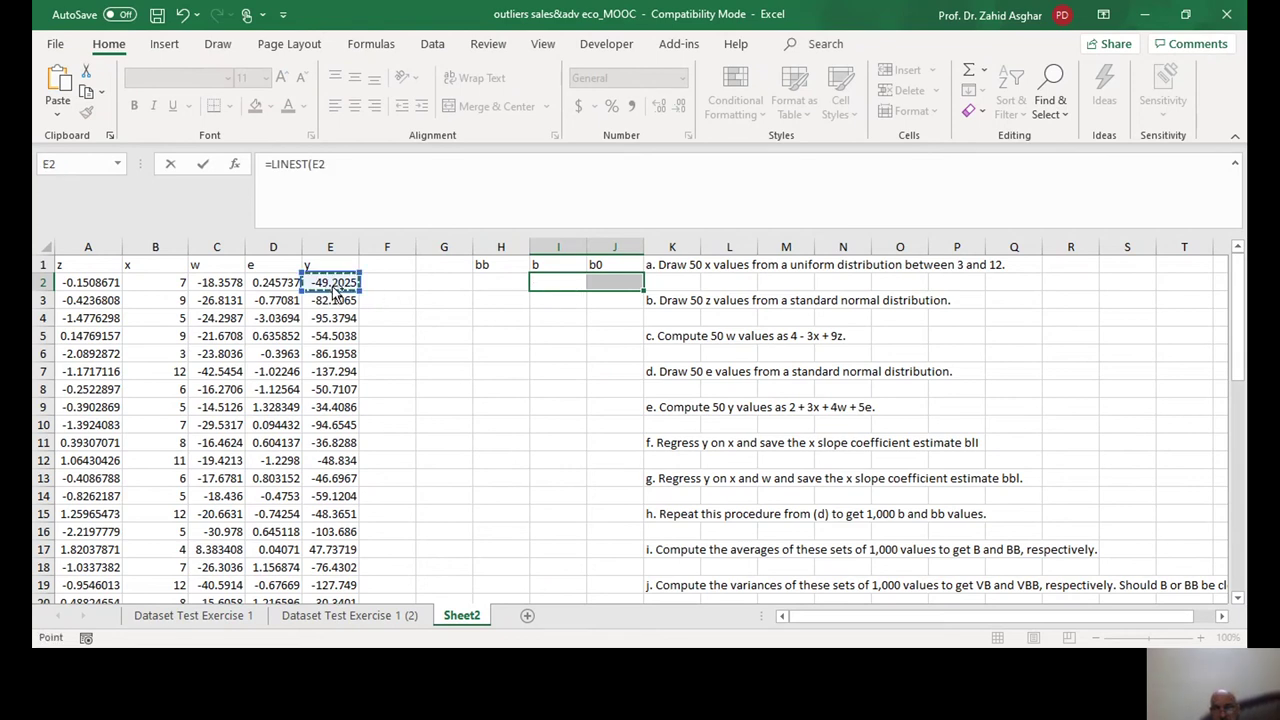
pyautogui.moveTo(332, 286); pyautogui.dragTo(332, 286)
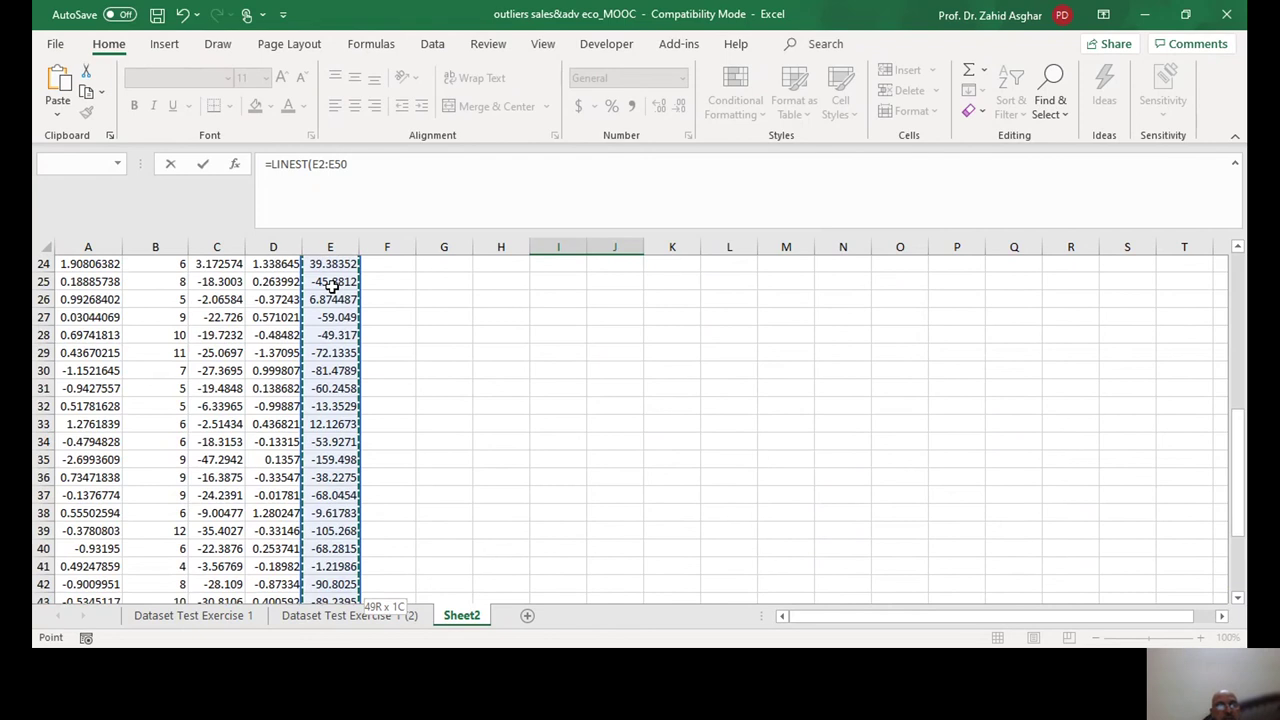
pyautogui.scroll(-3, 332, 286)
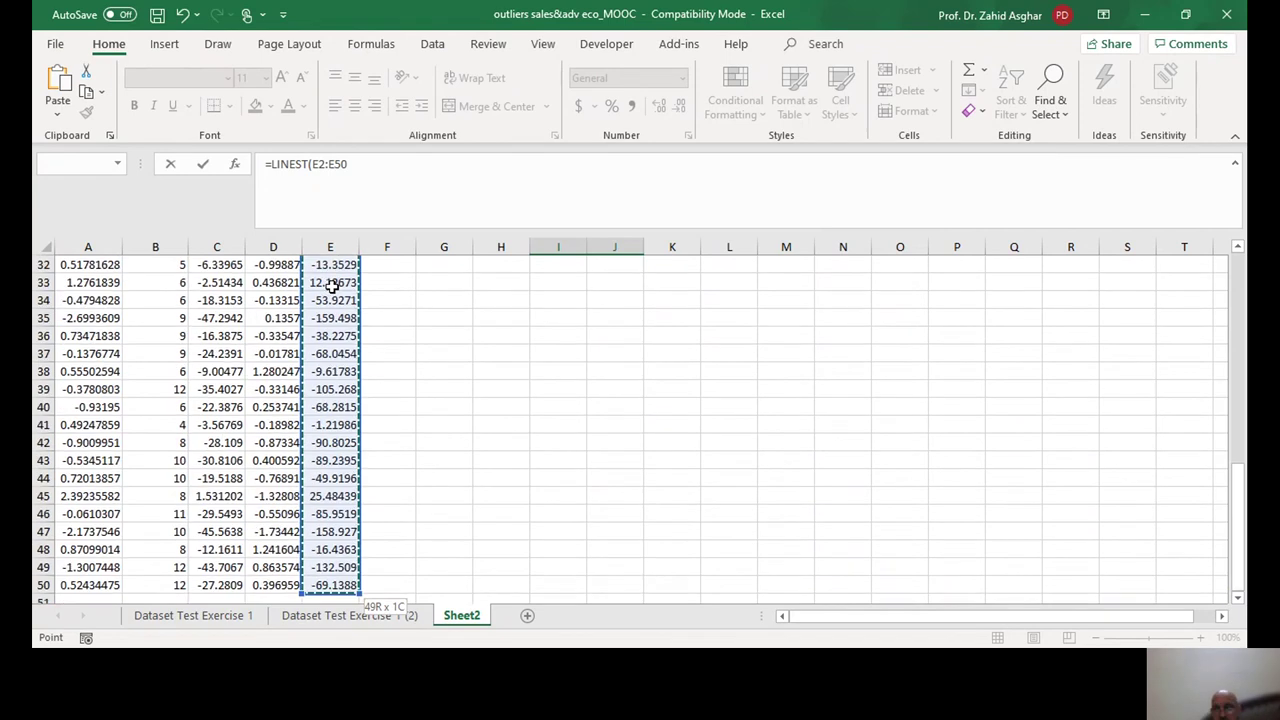
pyautogui.write(',')
pyautogui.moveTo(155, 585); pyautogui.dragTo(159, 582)
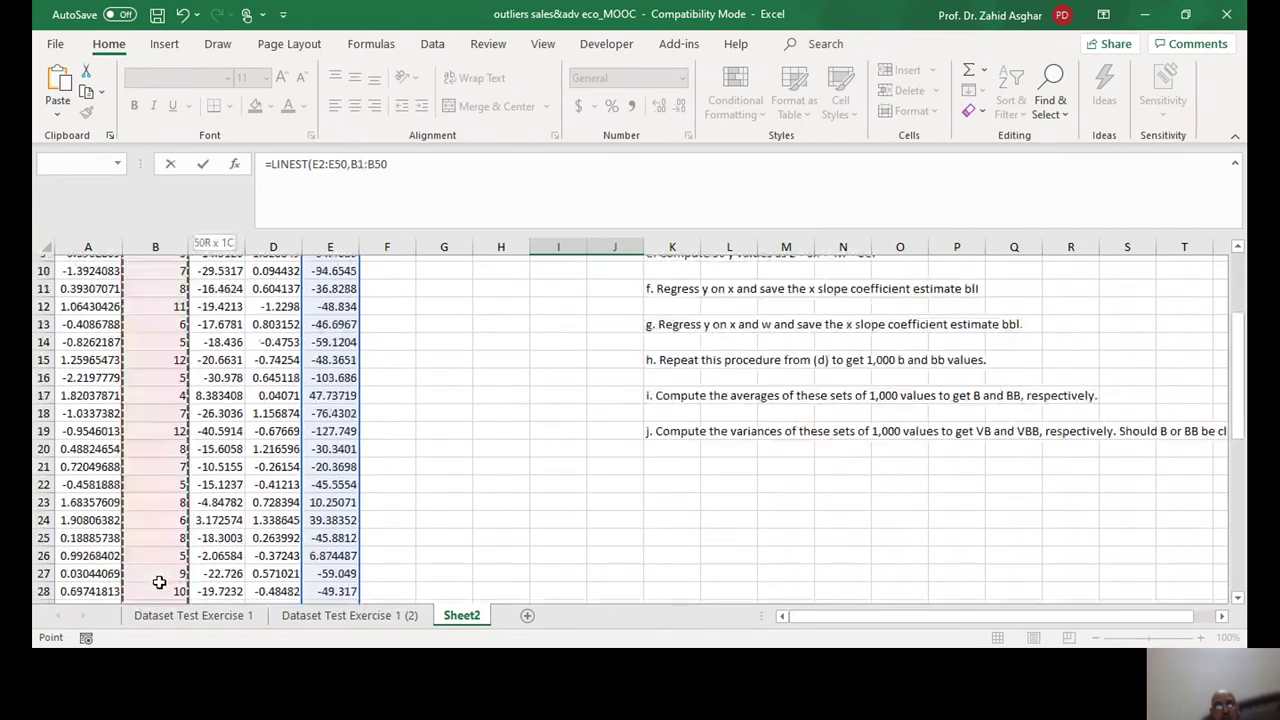
pyautogui.scroll(3, 159, 582)
pyautogui.hotkey('shift', 'Down')
pyautogui.write(')')
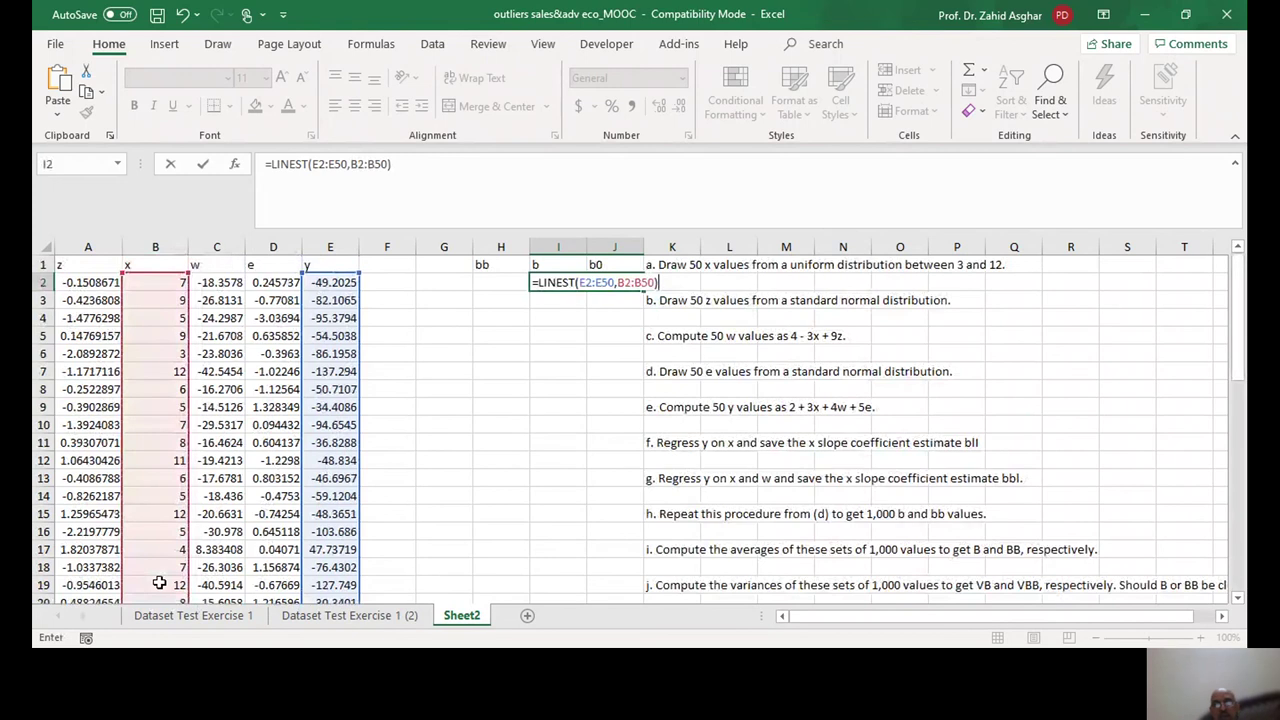
pyautogui.hotkey('ctrl', 'shift', 'Return')
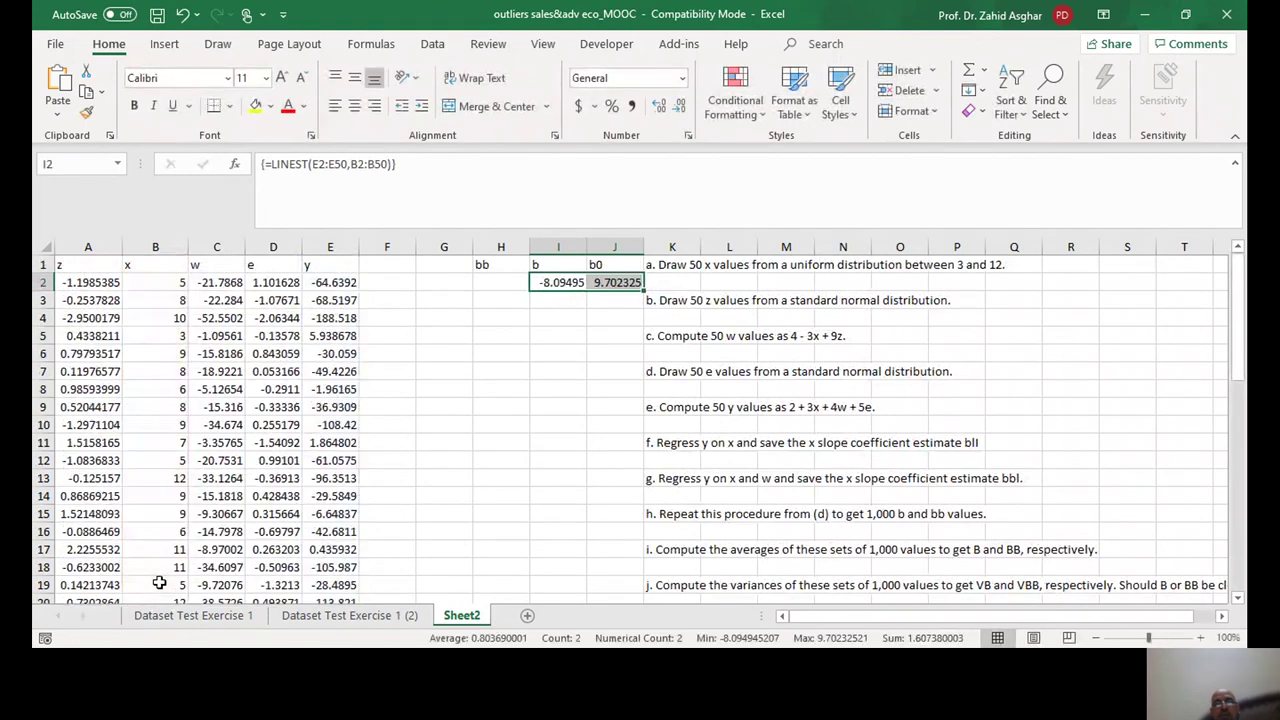
# Check the b (-8.09495) and b0 (9.702325) results, then select H3:J3.
pyautogui.click(543, 283)
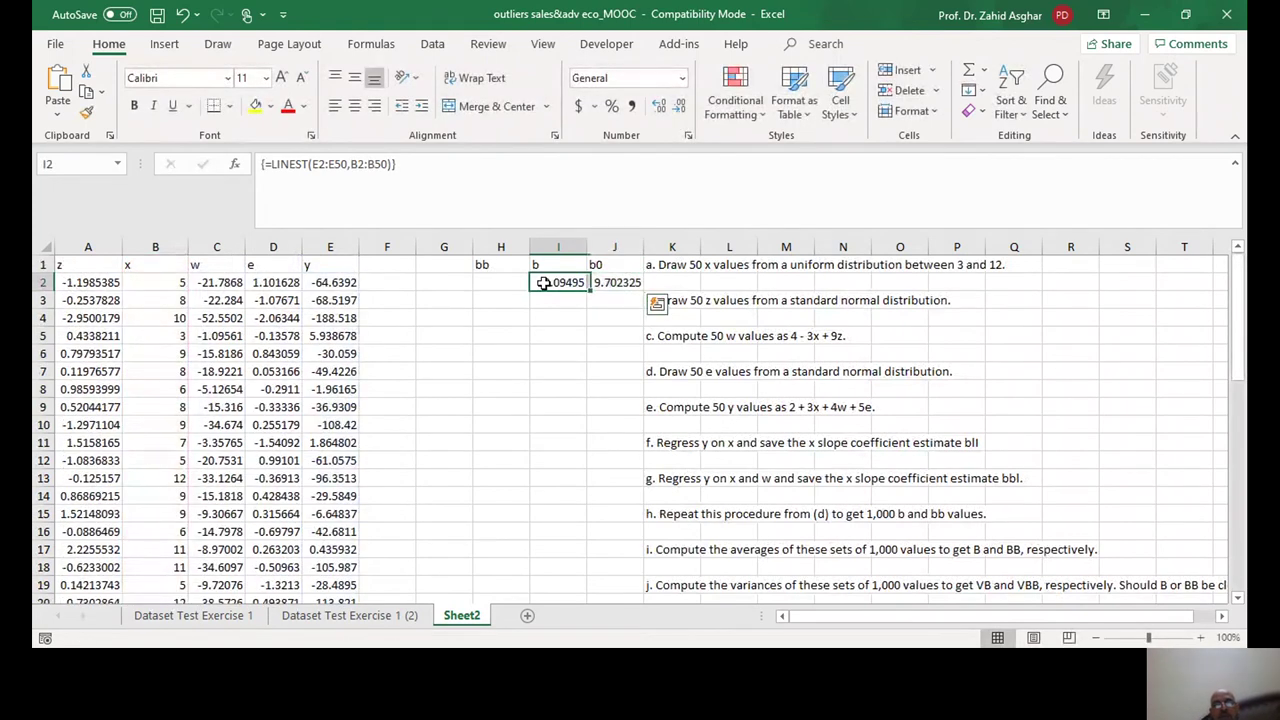
pyautogui.click(615, 285)
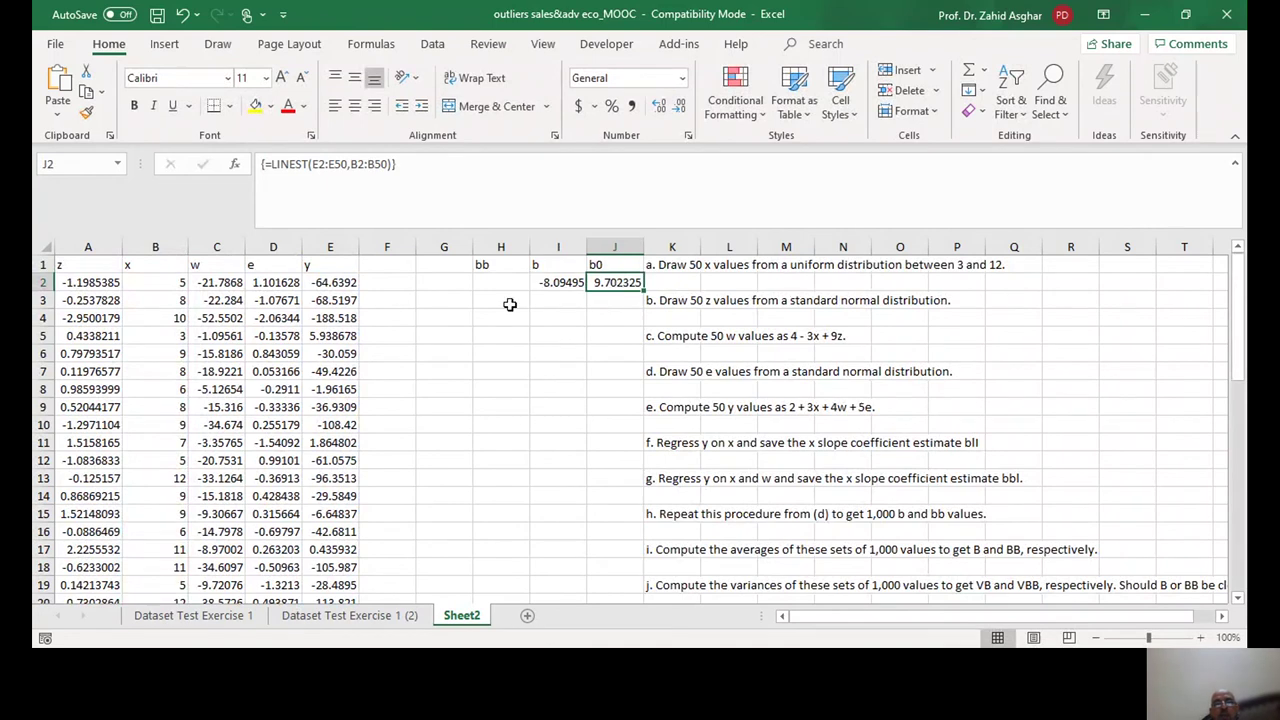
pyautogui.moveTo(510, 302); pyautogui.dragTo(592, 303)
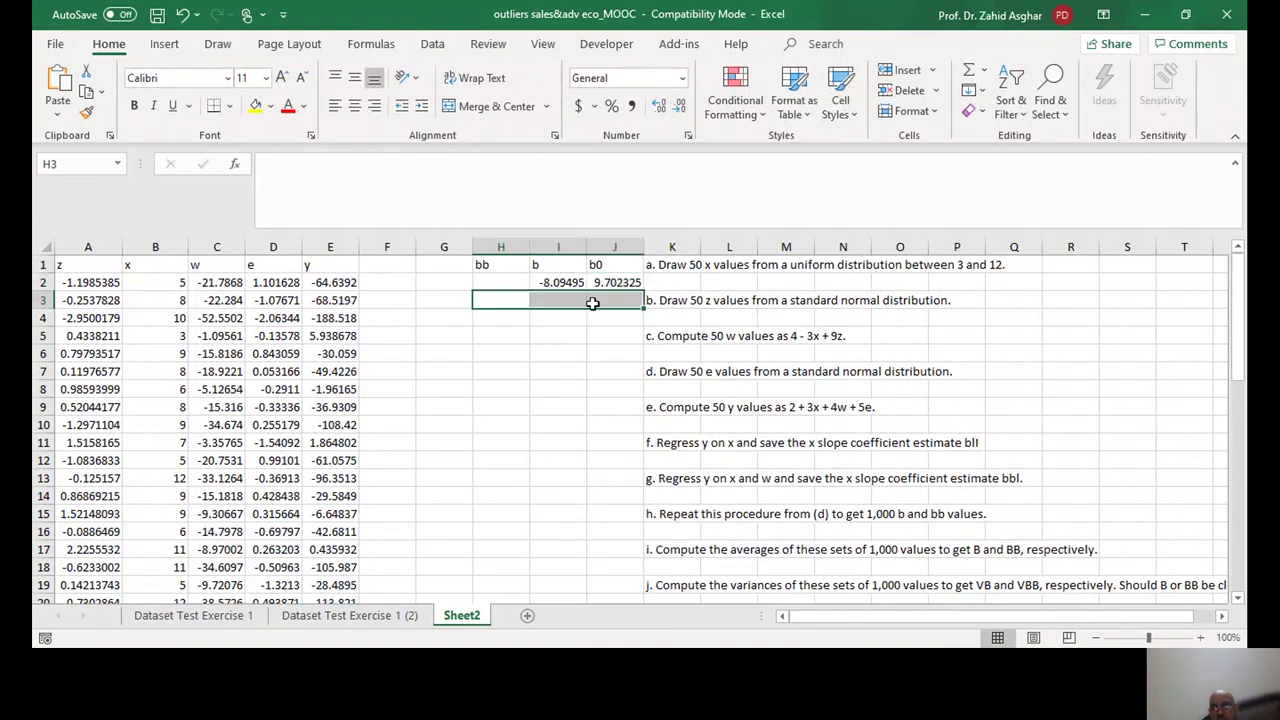
# Enter =LINEST(E2:E50,B2:C50) as an array in H3:J3, giving 3.920054, 2.657149, 3.314109.
pyautogui.write('=line')
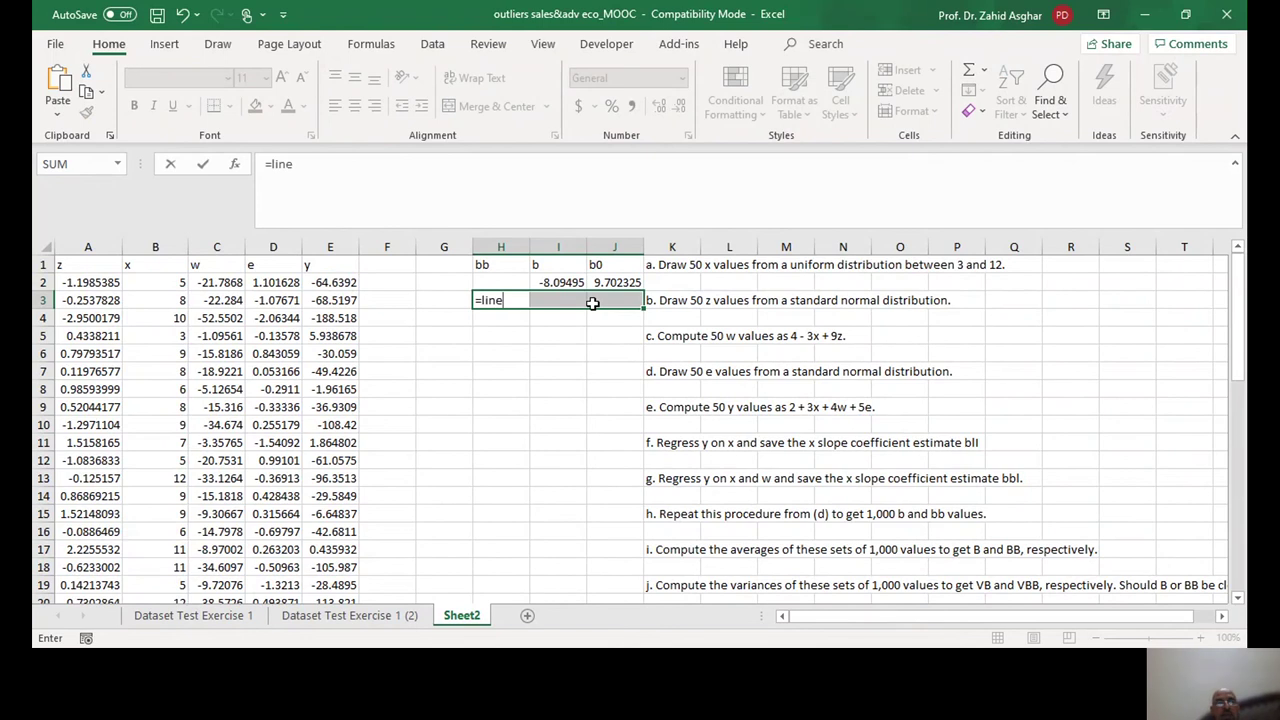
pyautogui.press('Tab')
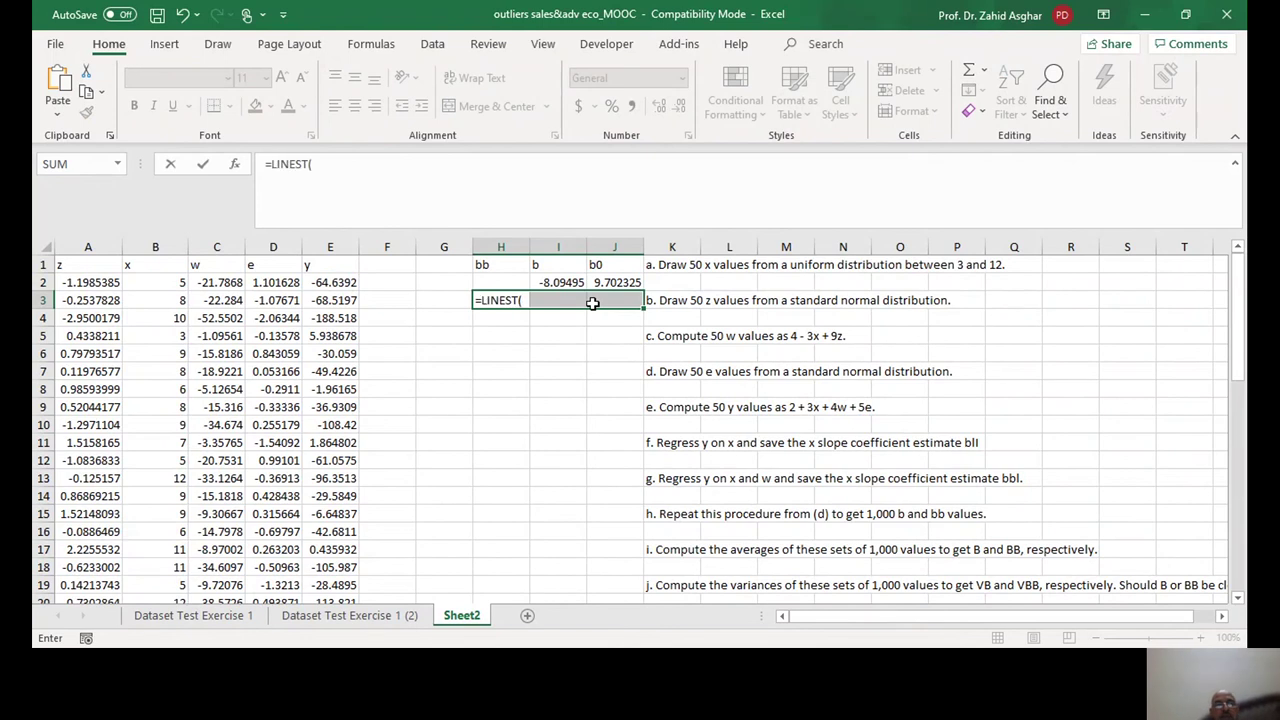
pyautogui.click(327, 283)
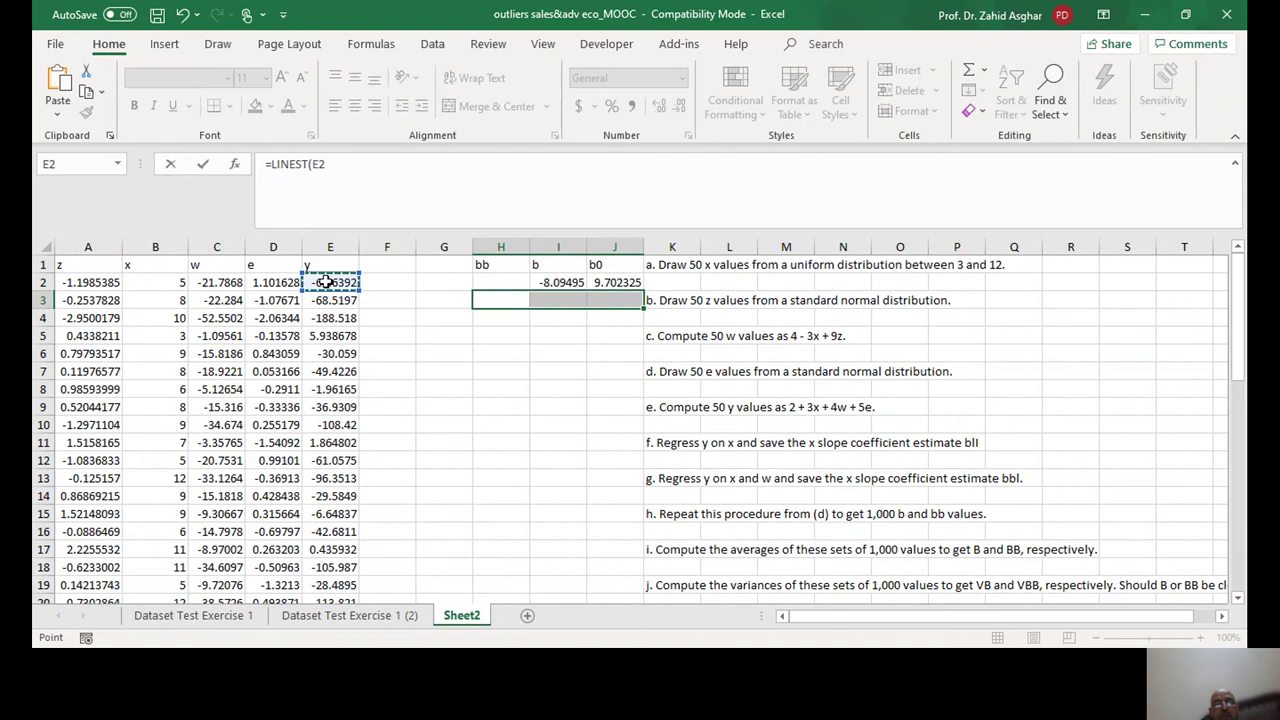
pyautogui.hotkey('ctrl', 'shift', 'Down')
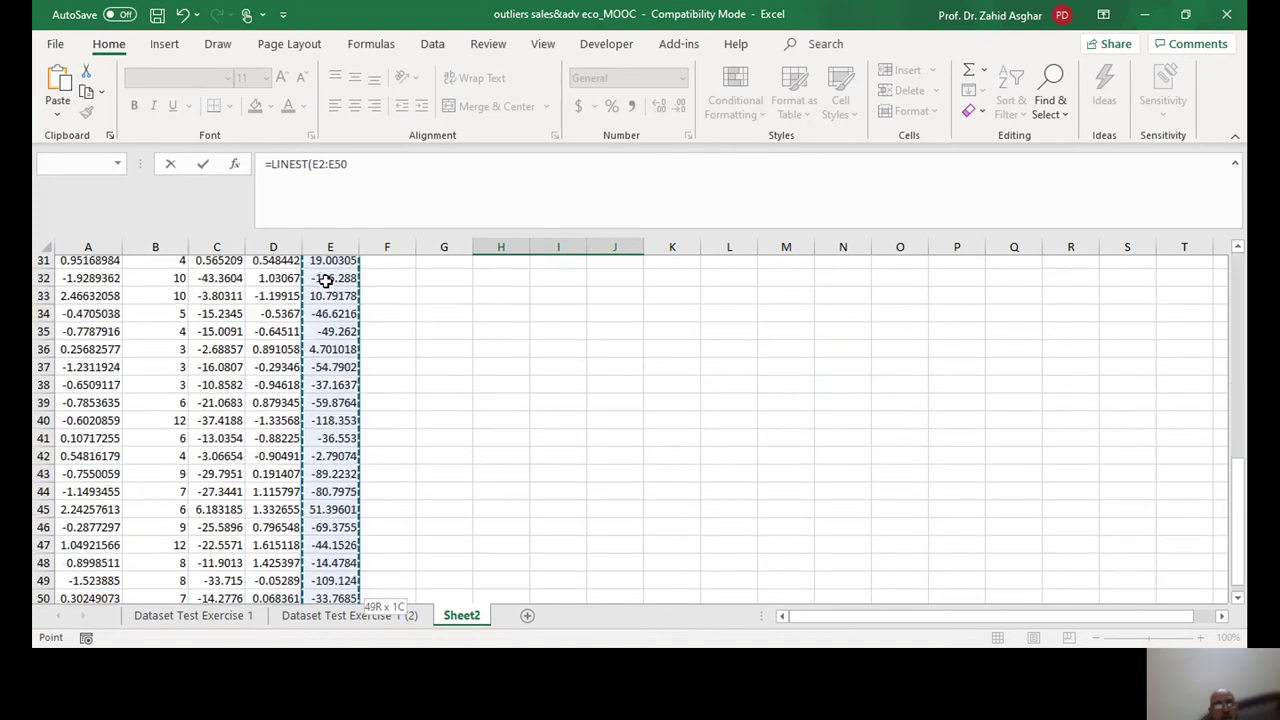
pyautogui.write(',')
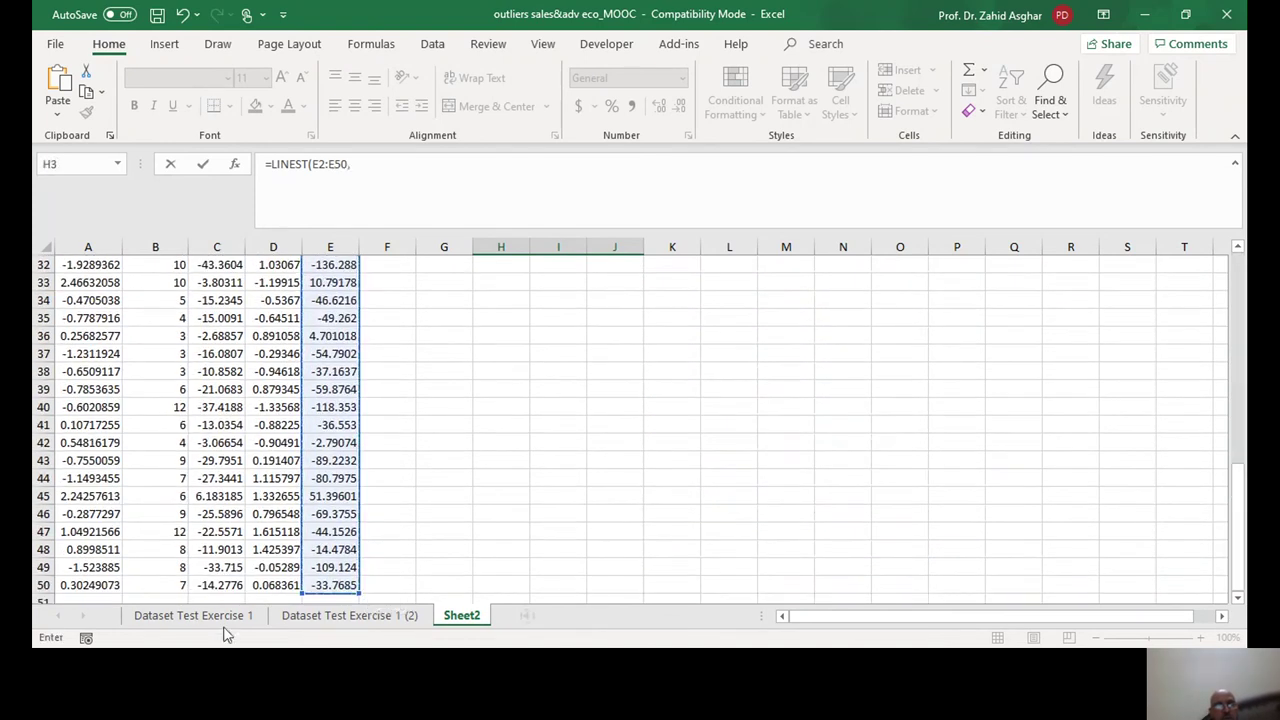
pyautogui.moveTo(160, 585); pyautogui.dragTo(222, 585)
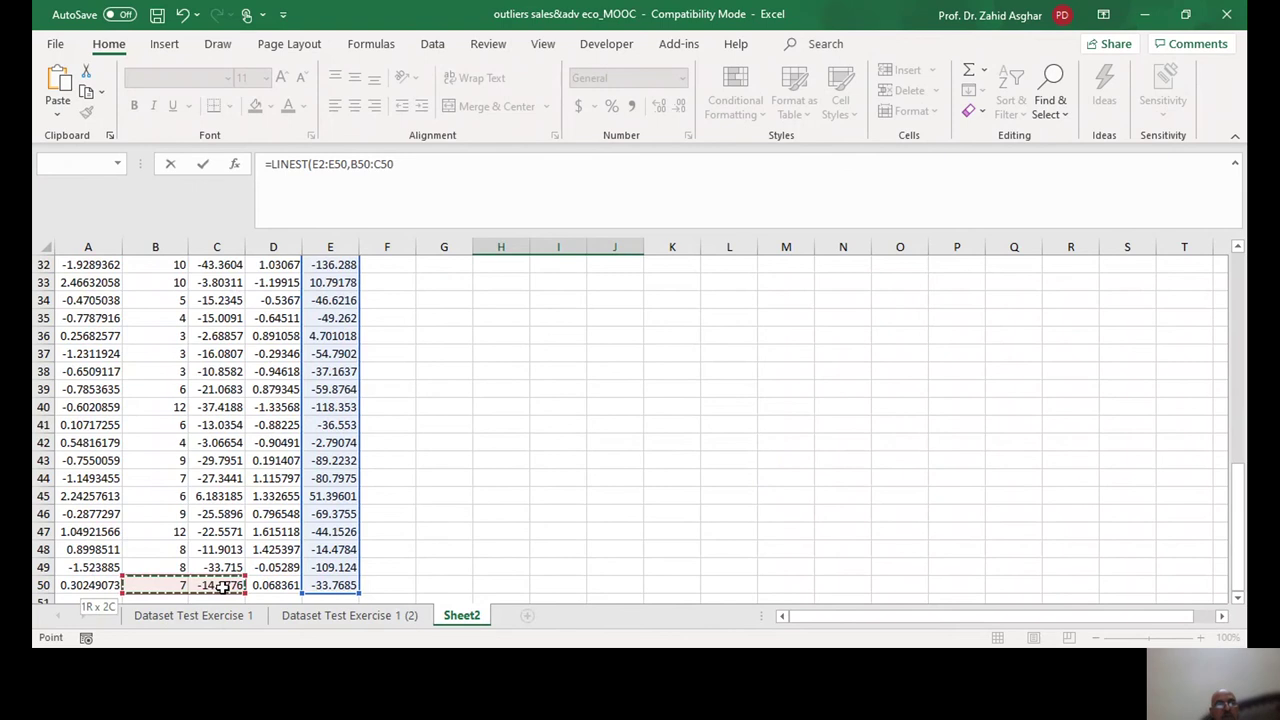
pyautogui.hotkey('ctrl', 'shift', 'Up')
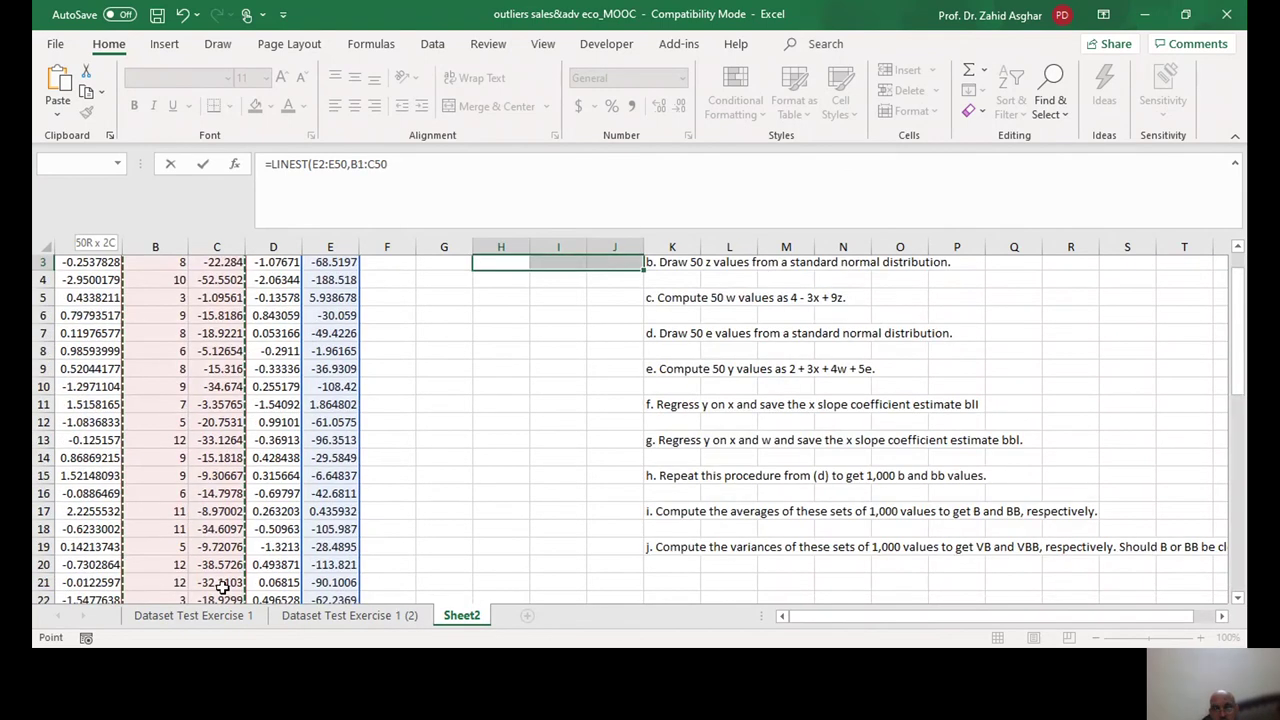
pyautogui.hotkey('shift', 'Down')
pyautogui.write(',')
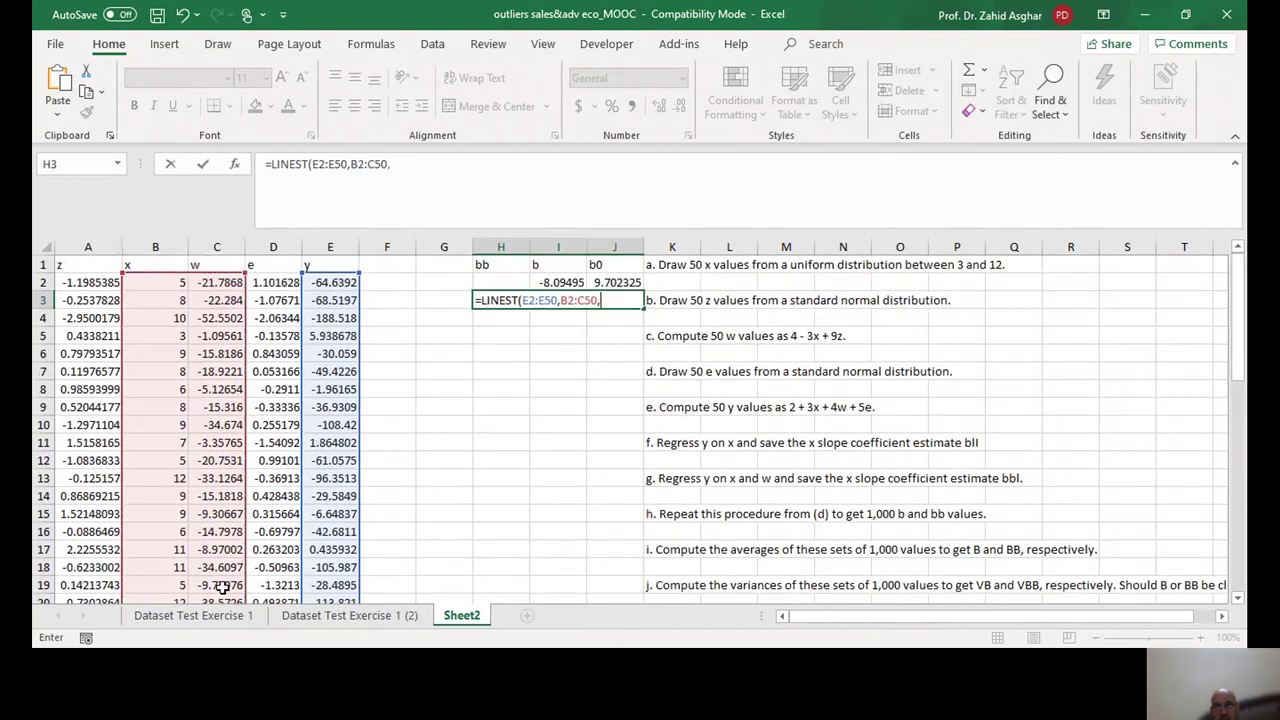
pyautogui.press('BackSpace')
pyautogui.write(')')
pyautogui.hotkey('ctrl', 'shift', 'Return')
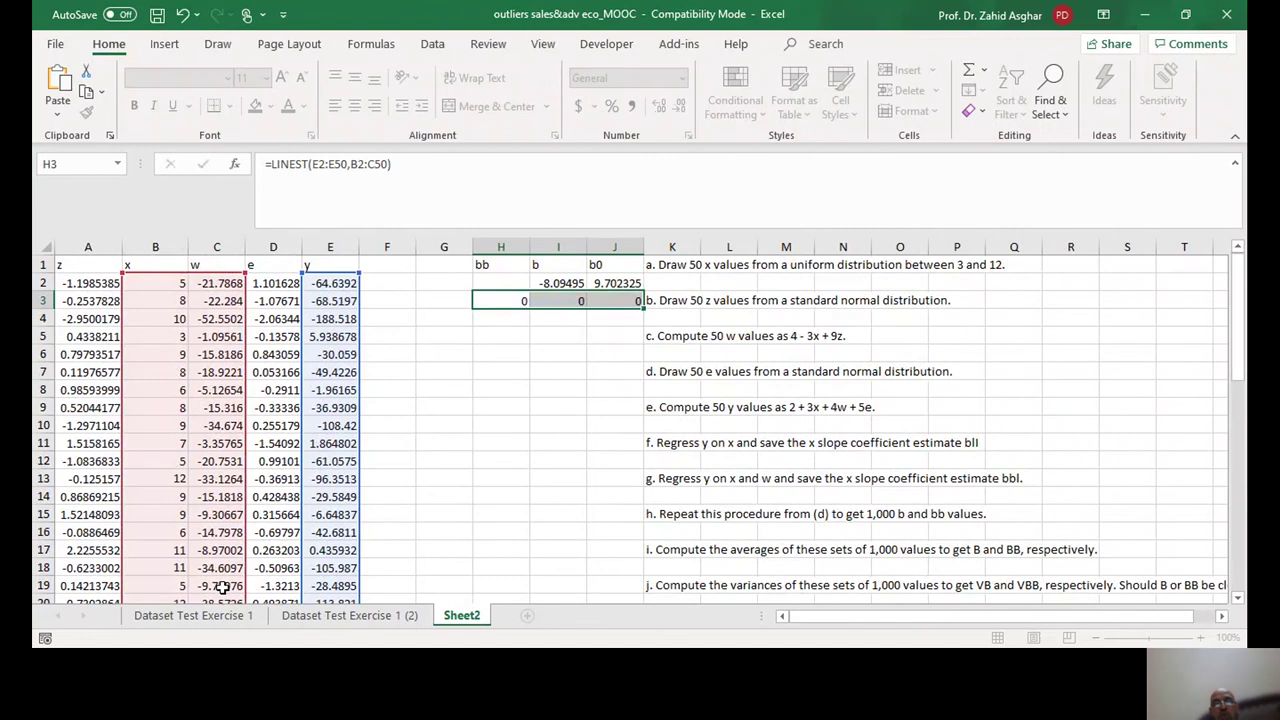
# Clear the bb header in H1 and colour the x coefficient in I3 red.
pyautogui.click(512, 263)
pyautogui.press('BackSpace')
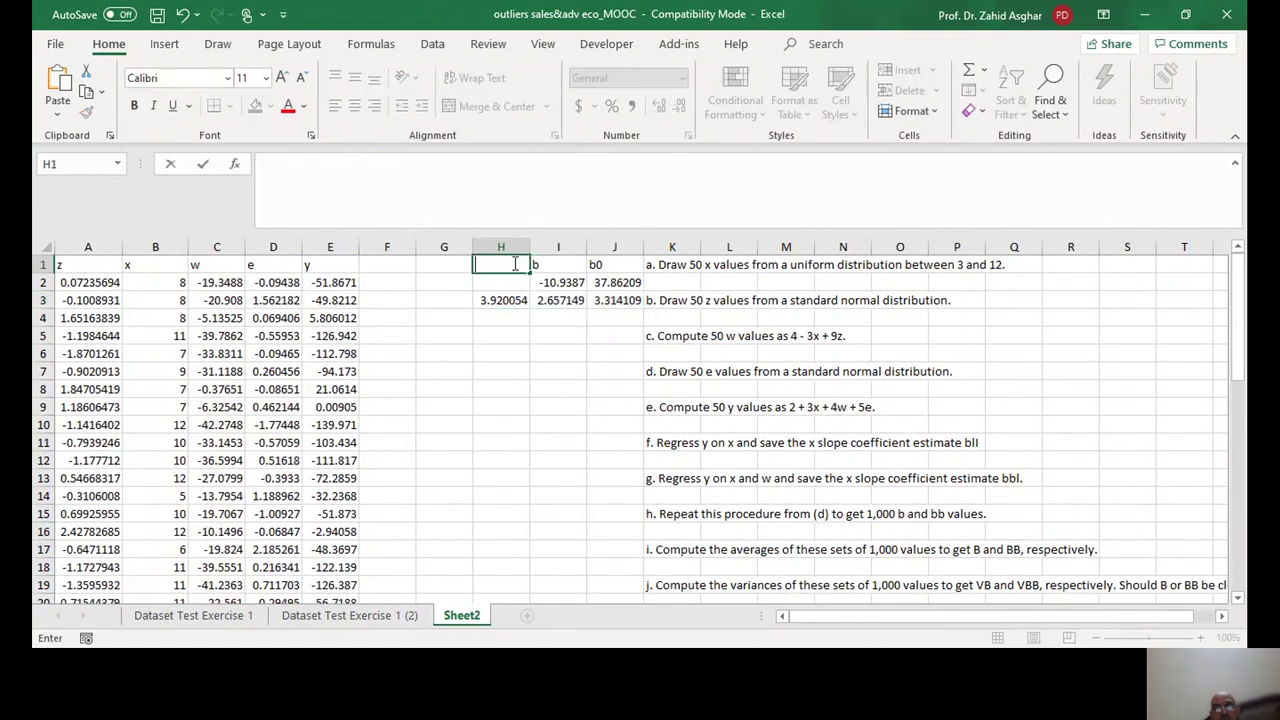
pyautogui.click(549, 303)
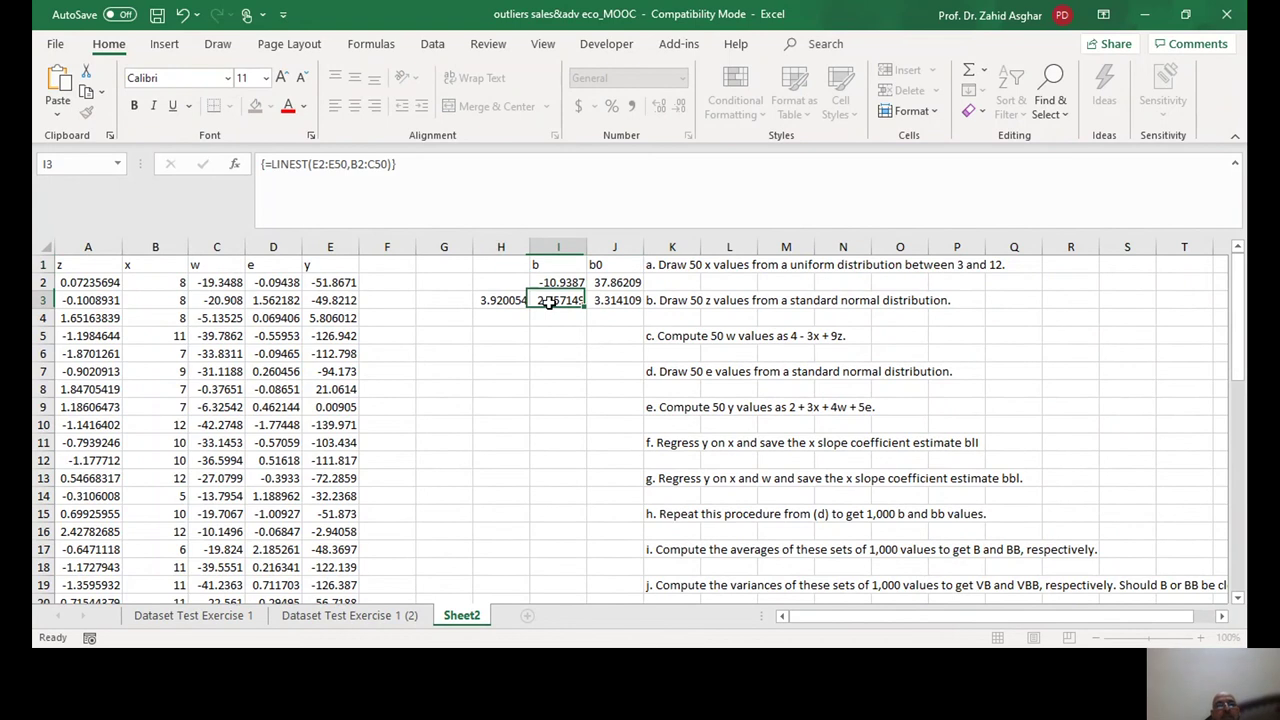
pyautogui.click(289, 108)
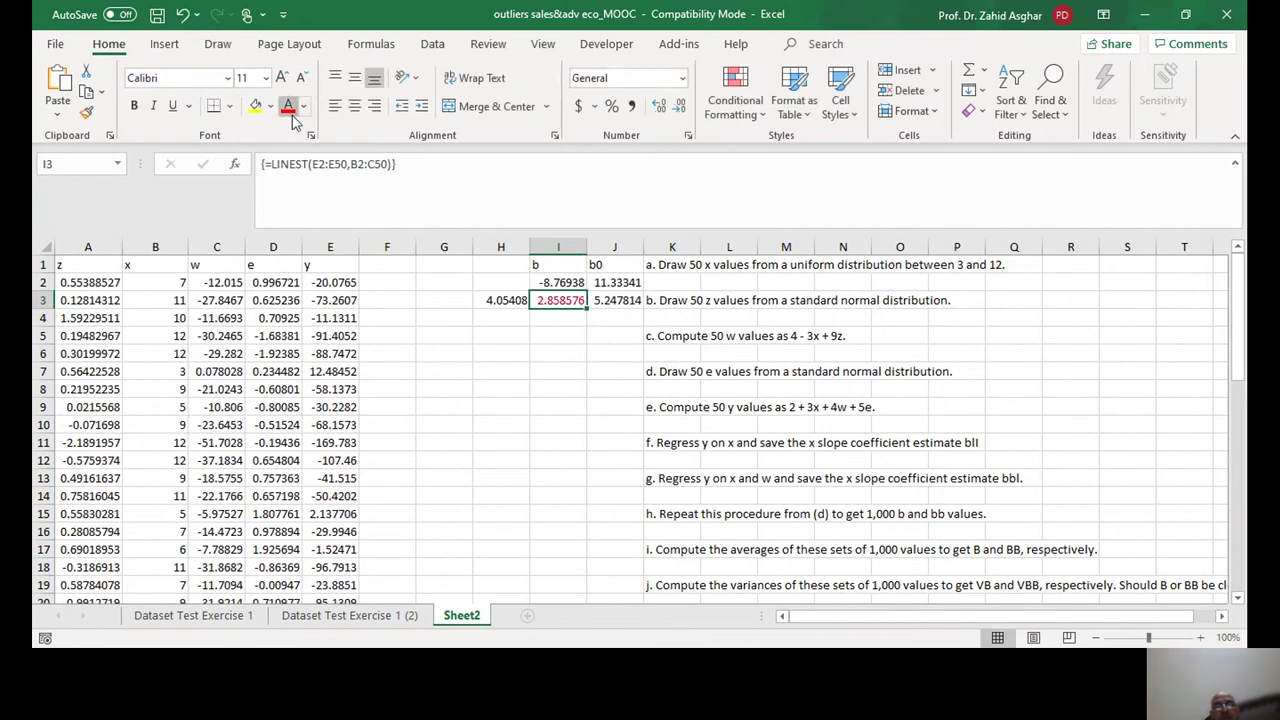
pyautogui.click(553, 281)
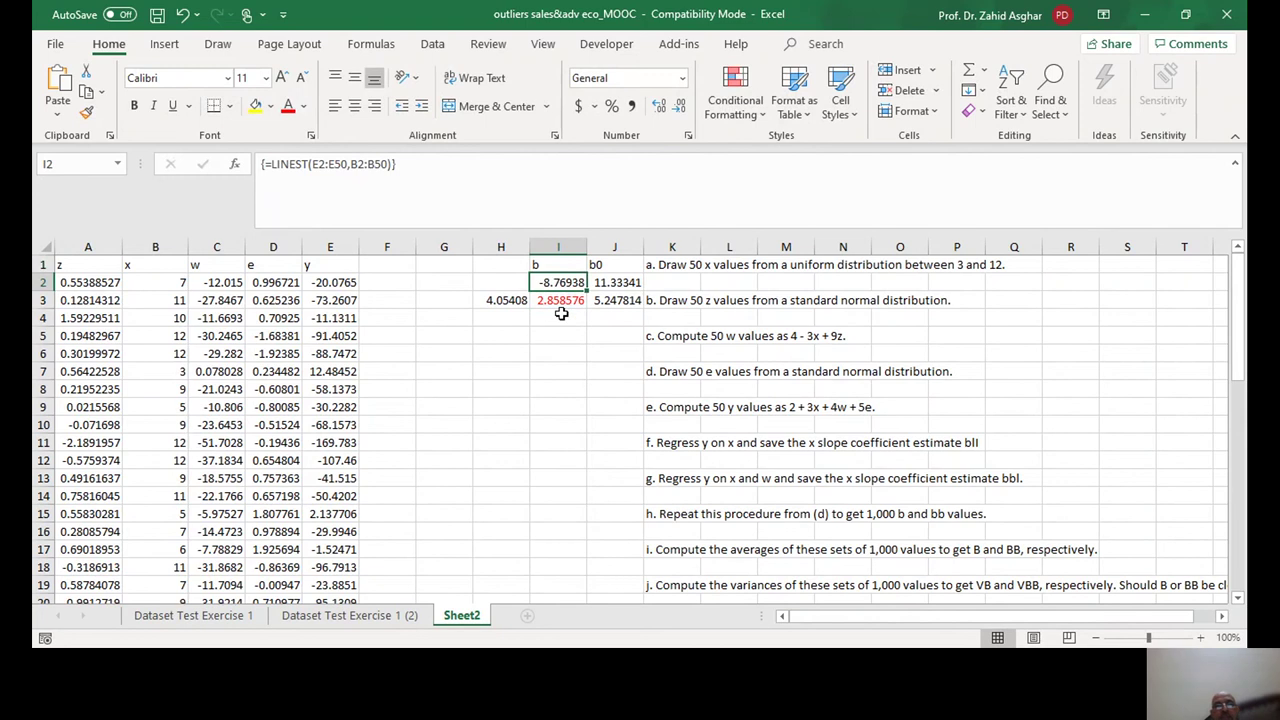
# Insert a blank column at G, then link G1 to =J2 and H1 to =J3.
pyautogui.click(441, 247)
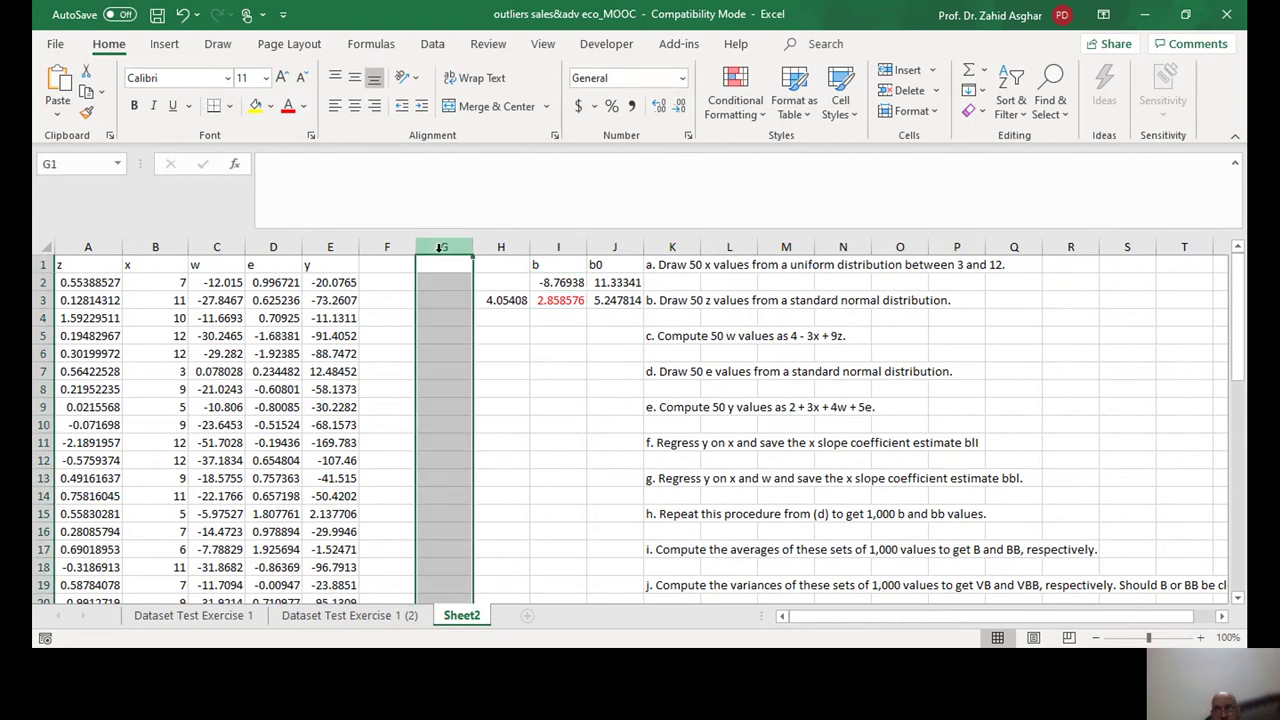
pyautogui.hotkey('ctrl', 'shift', '+')
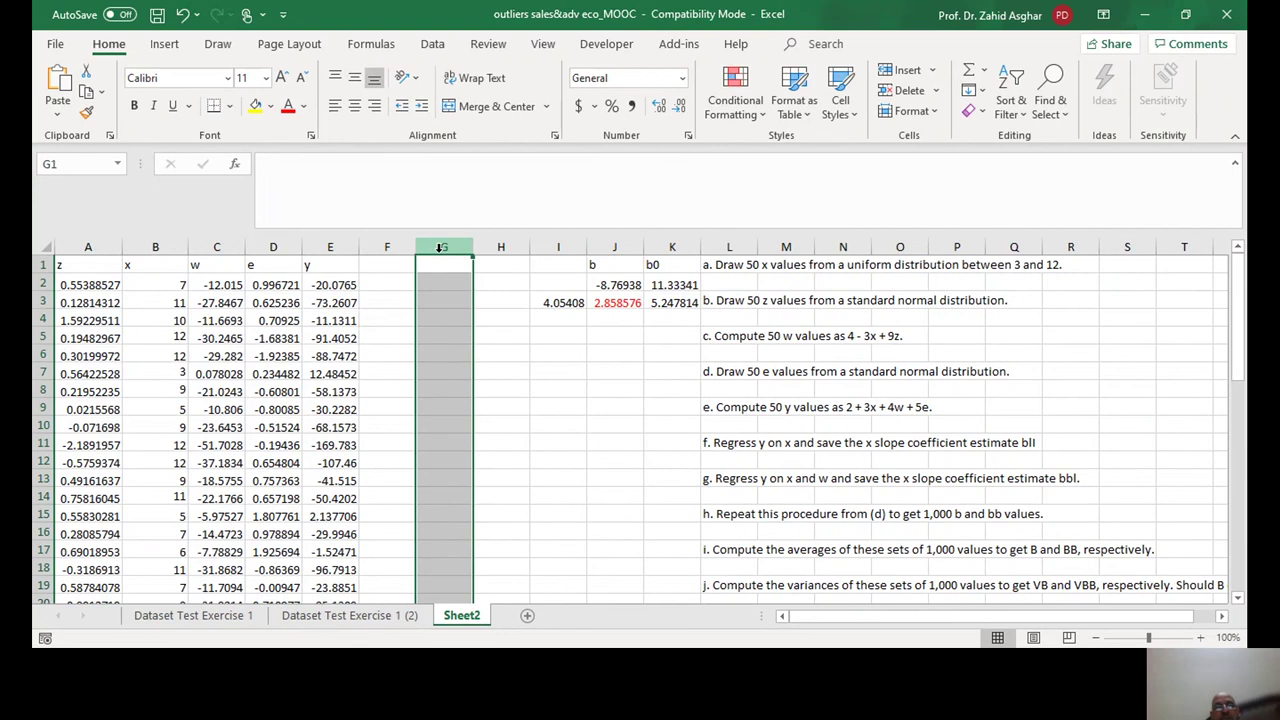
pyautogui.click(440, 266)
pyautogui.write('=')
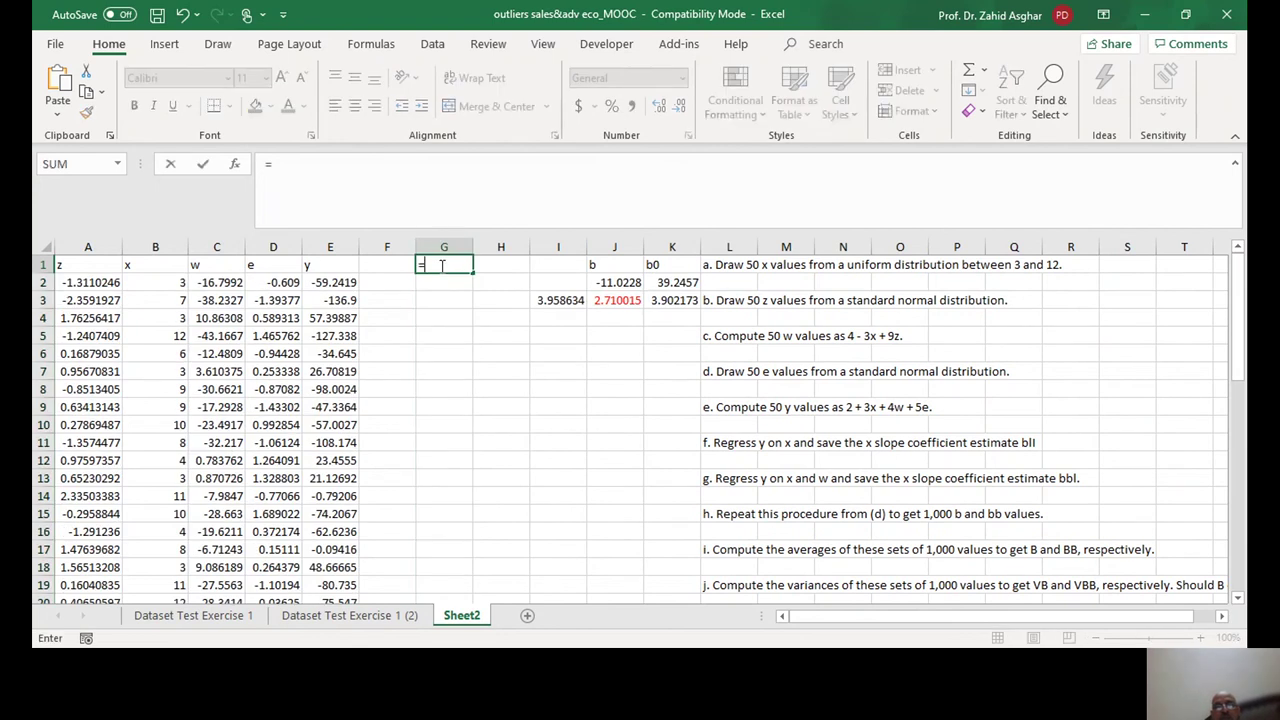
pyautogui.click(600, 287)
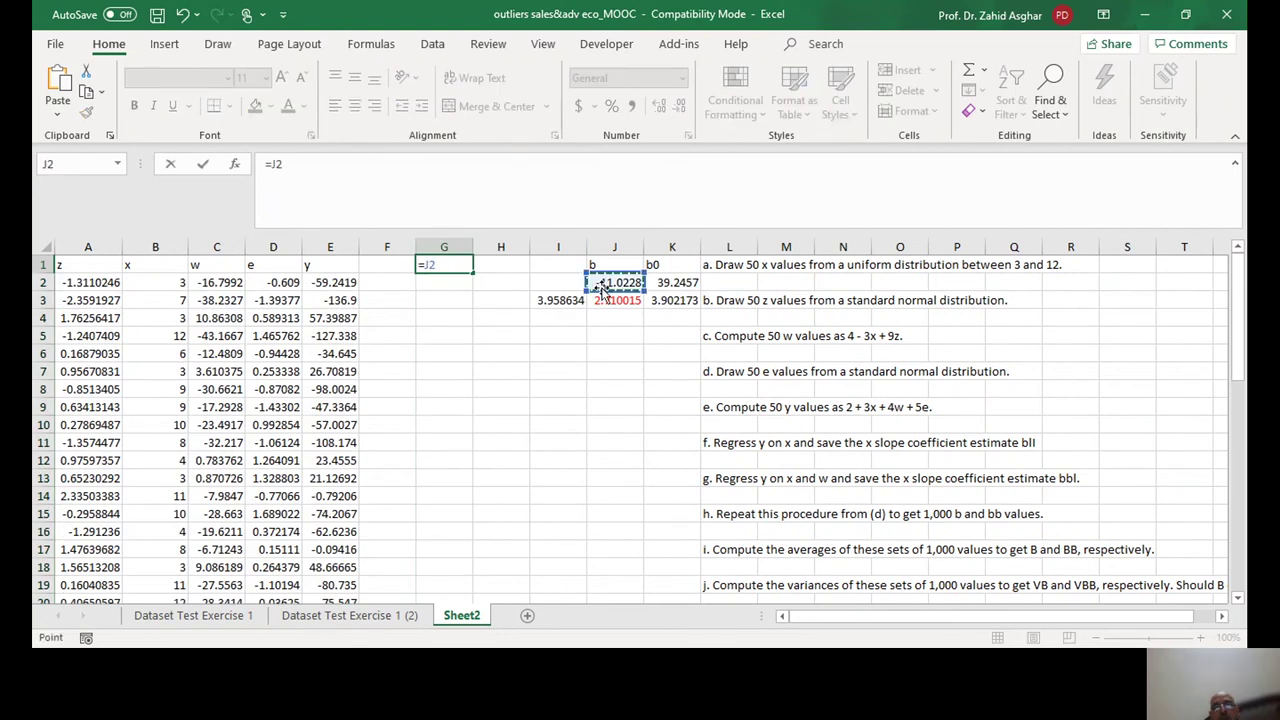
pyautogui.press('Tab')
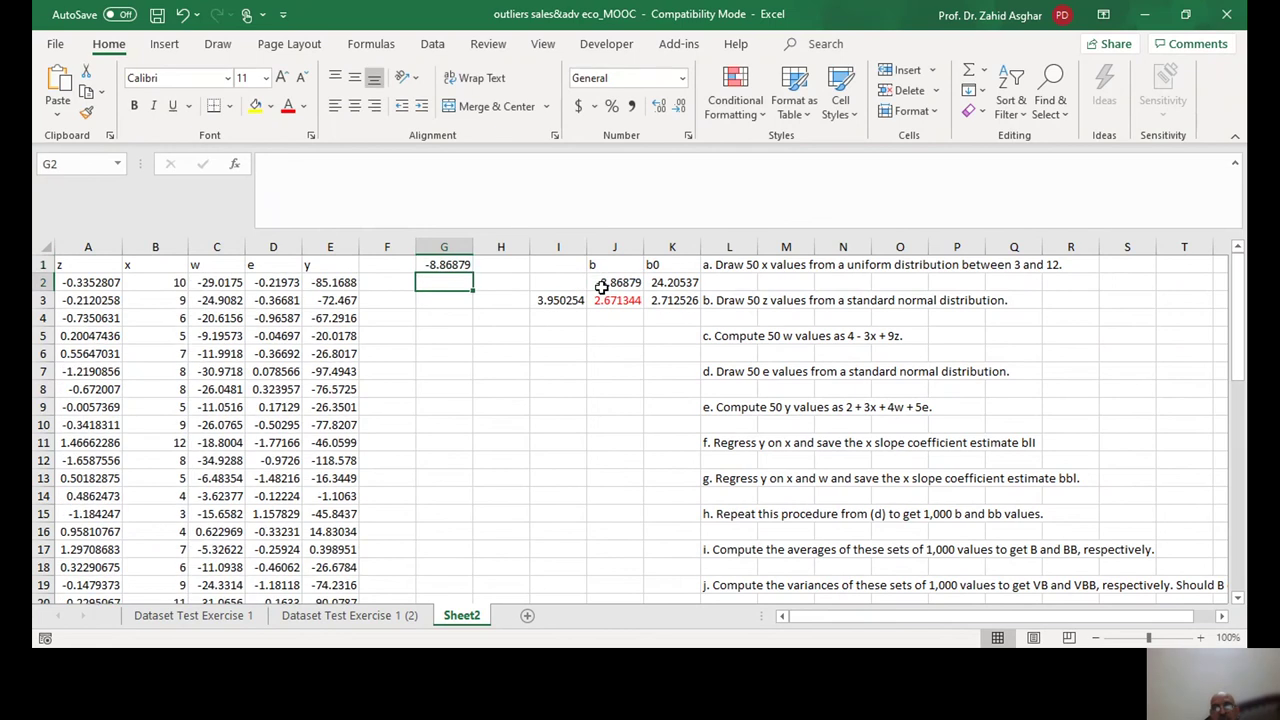
pyautogui.write('=')
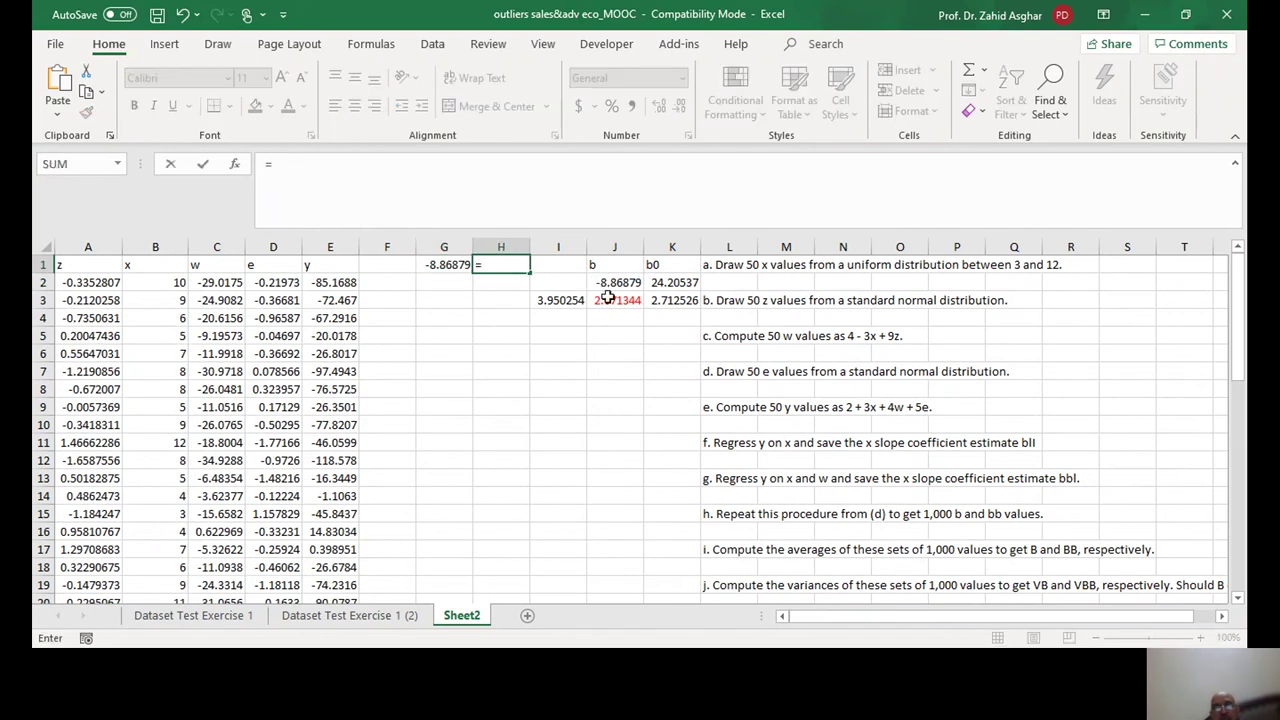
pyautogui.click(614, 303)
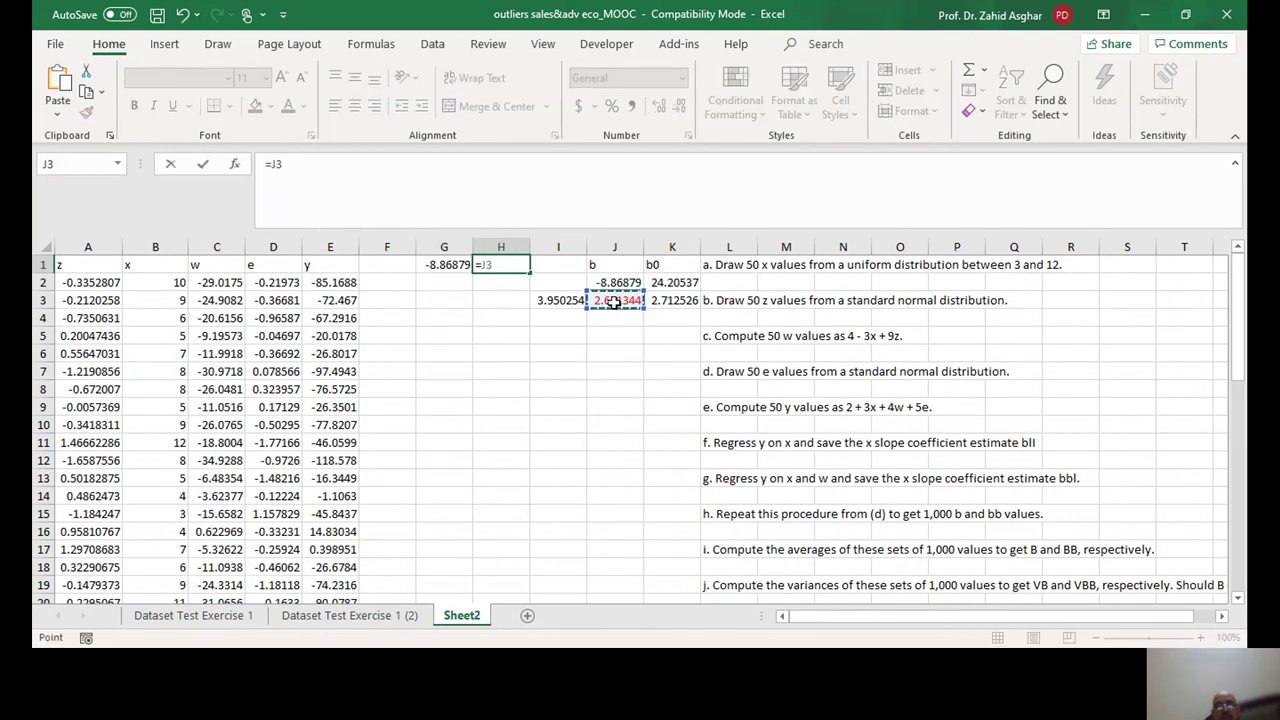
pyautogui.press('Return')
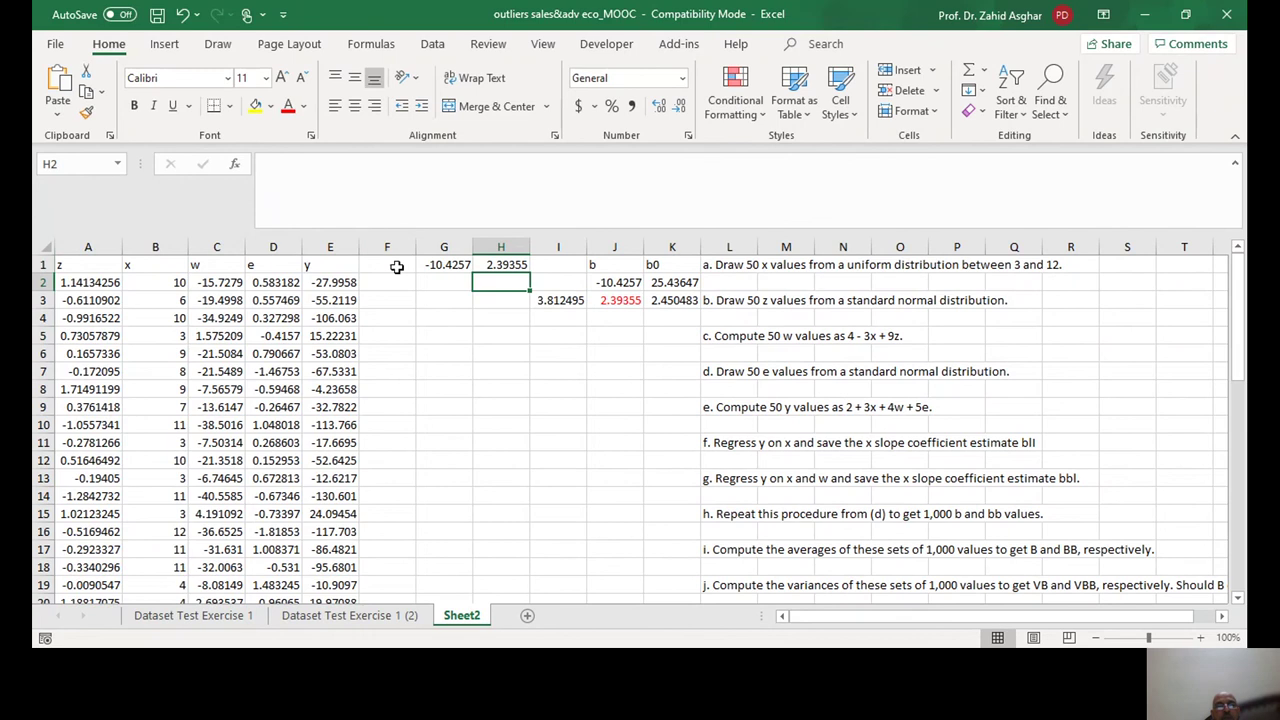
pyautogui.moveTo(397, 267); pyautogui.dragTo(508, 466)
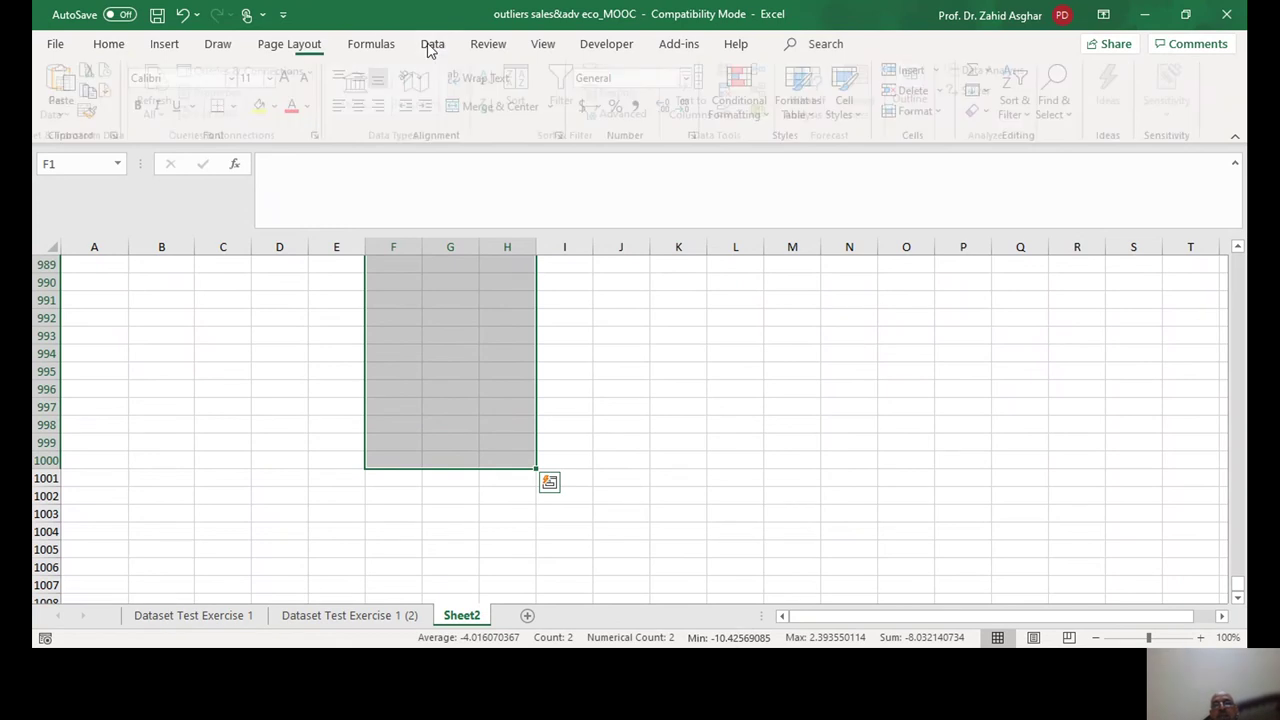
# Create a 1,000-row What-If data table in F:H with F1 as the column input cell.
pyautogui.click(432, 44)
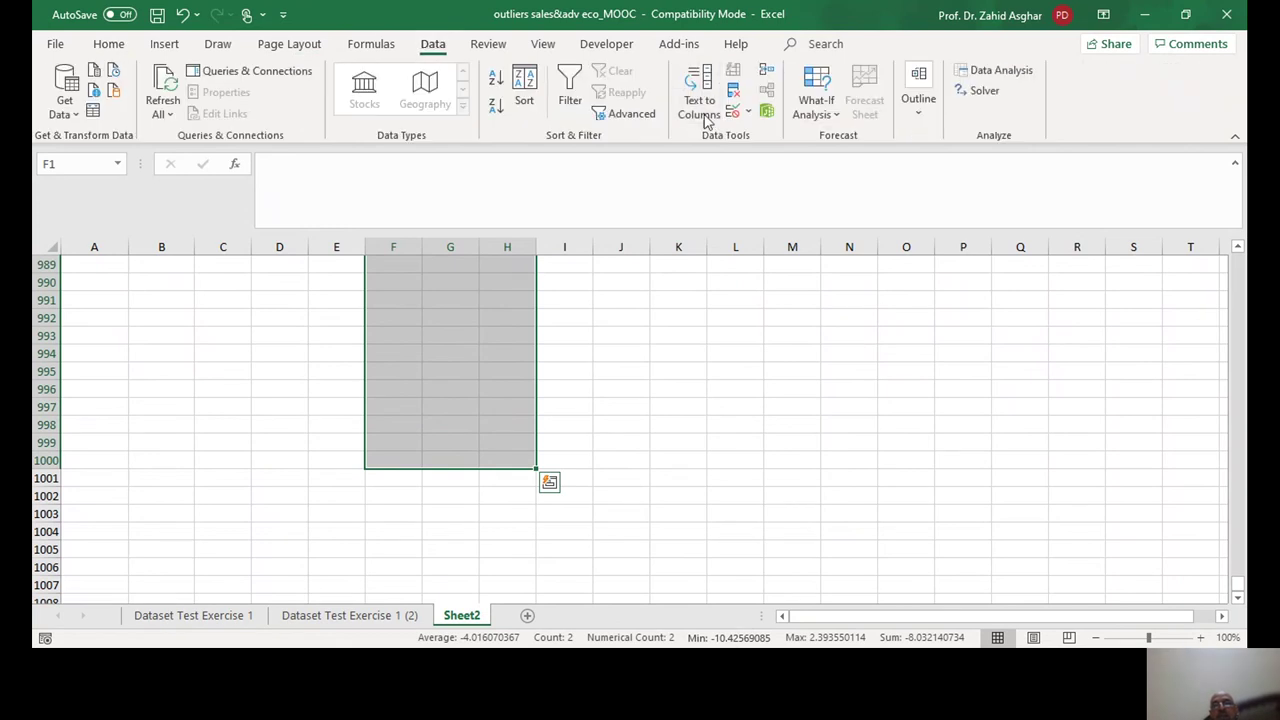
pyautogui.click(813, 115)
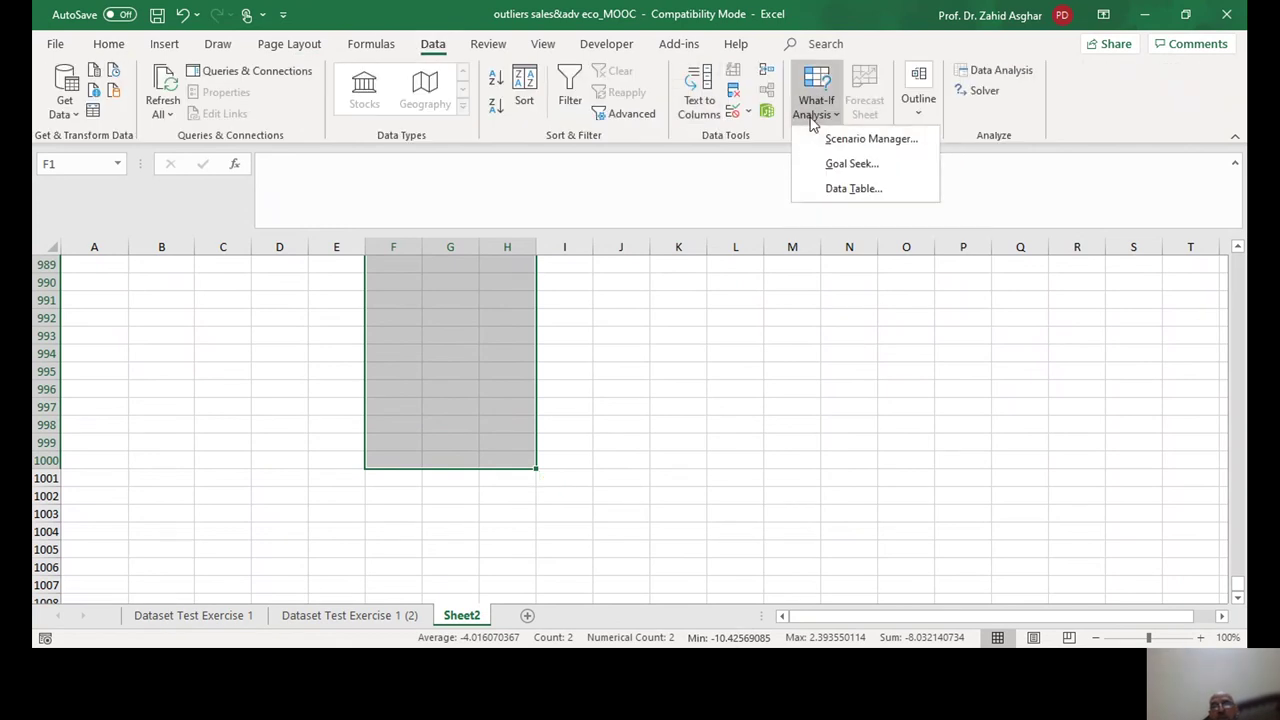
pyautogui.click(850, 189)
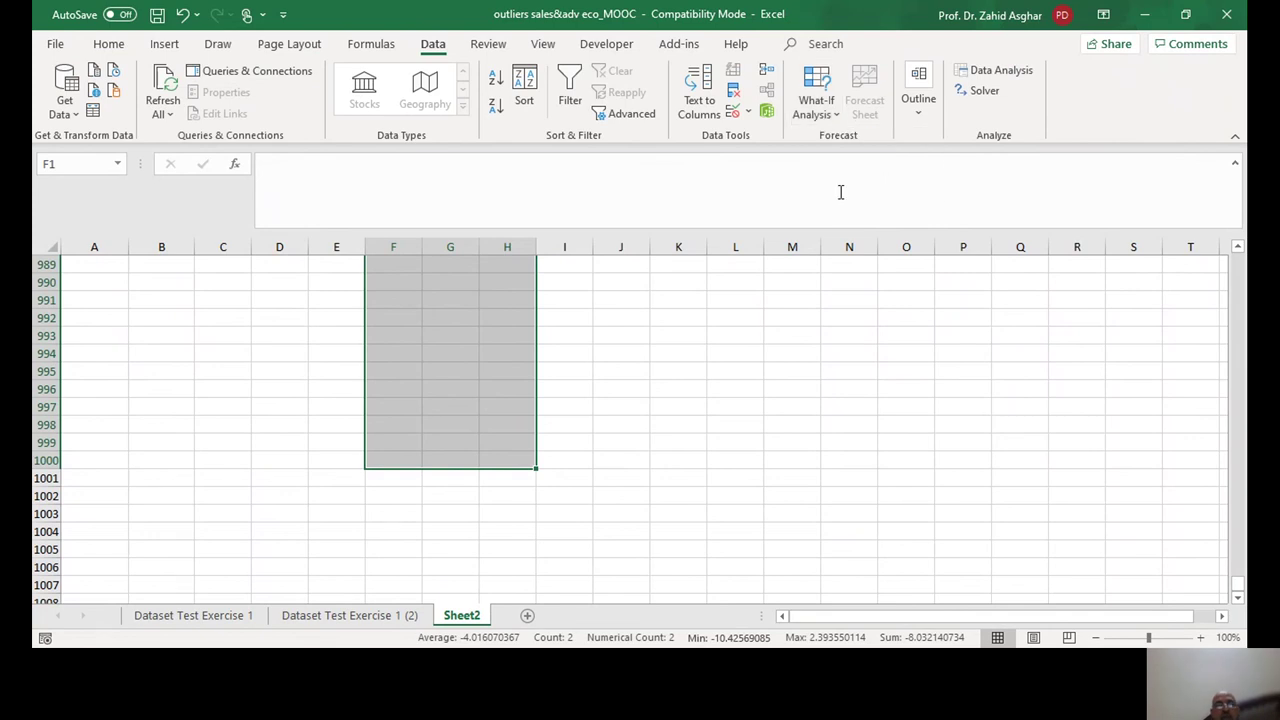
pyautogui.click(398, 262)
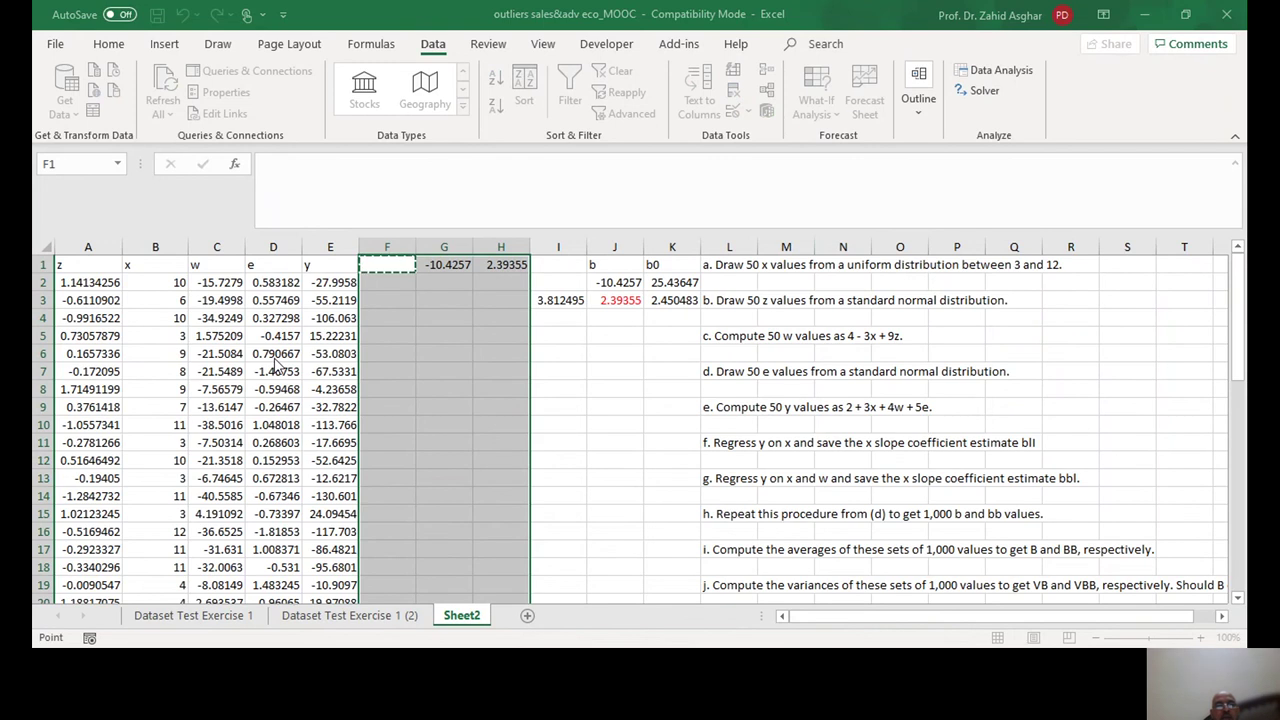
pyautogui.press('Return')
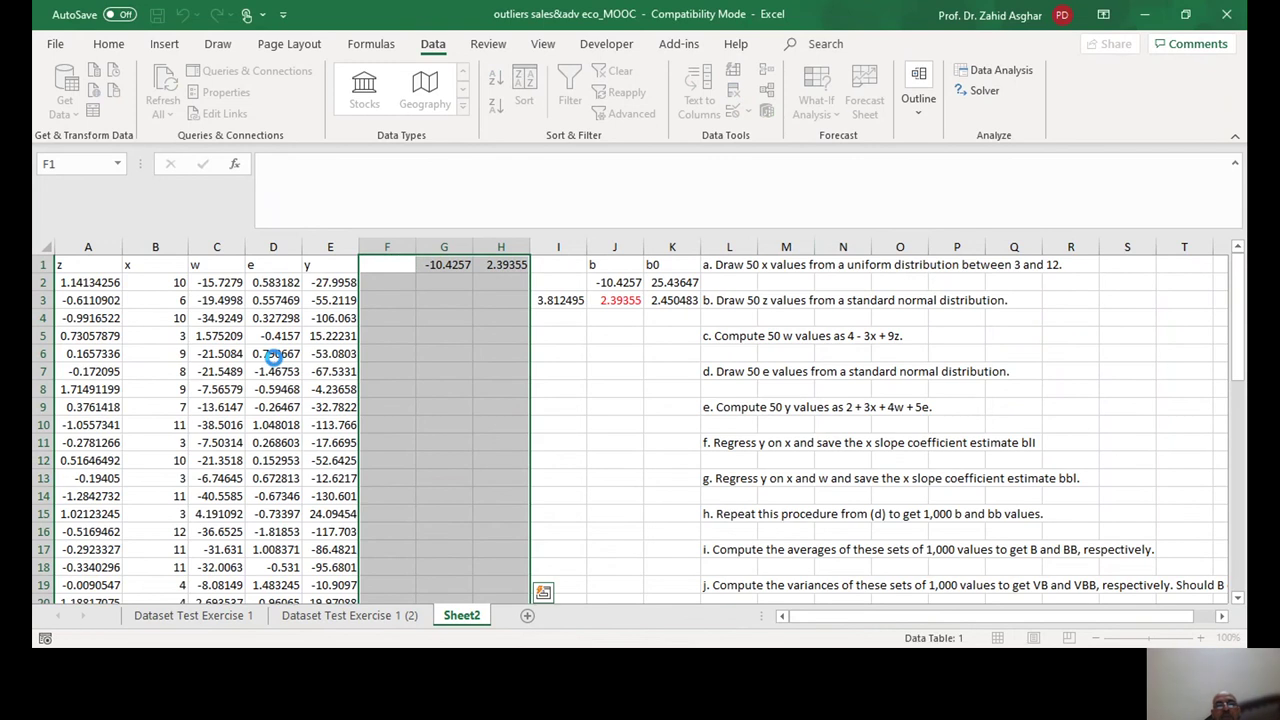
# Inspect the {=TABLE(,F1)} formulas in H1 to H3, then return to F1.
pyautogui.click(515, 264)
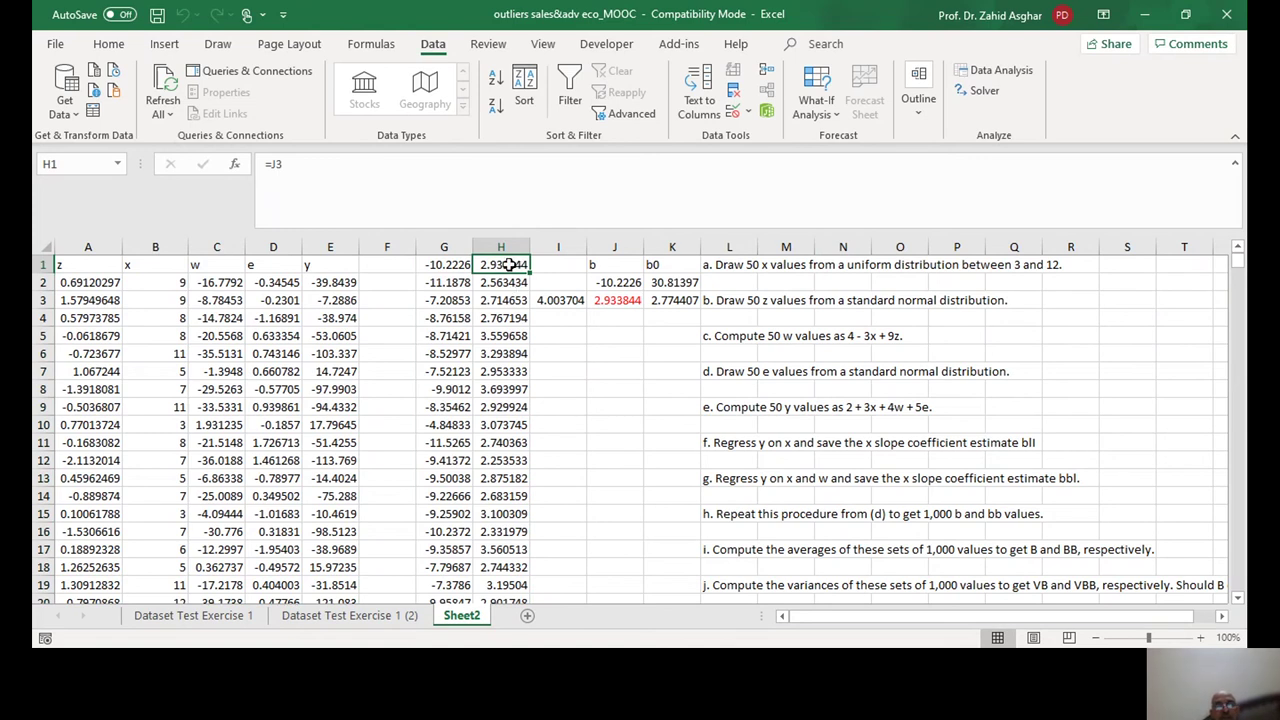
pyautogui.click(508, 283)
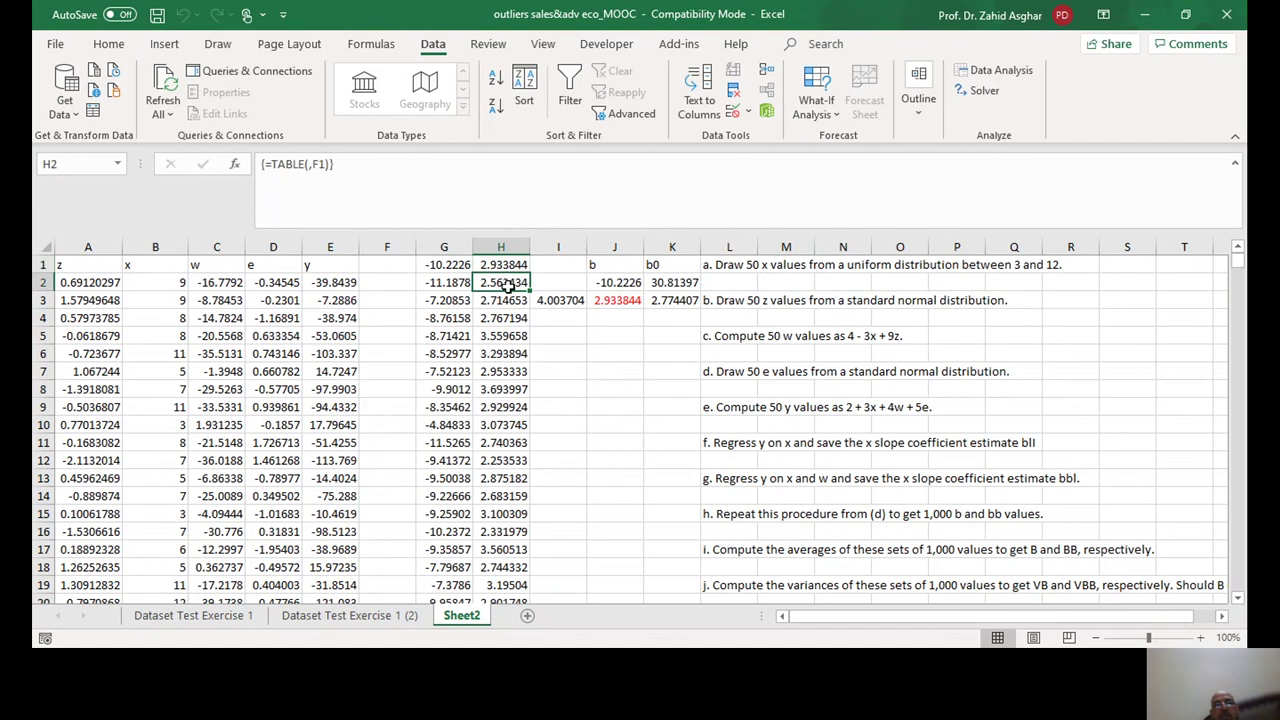
pyautogui.click(509, 304)
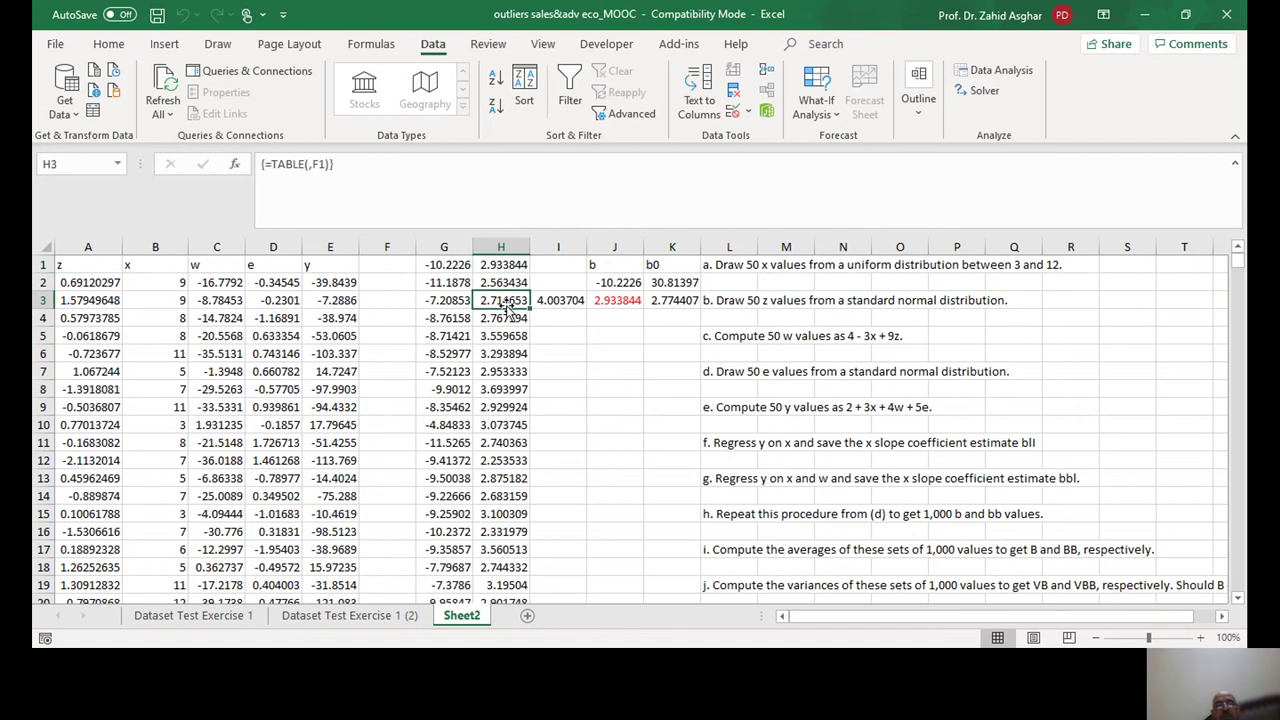
pyautogui.click(405, 267)
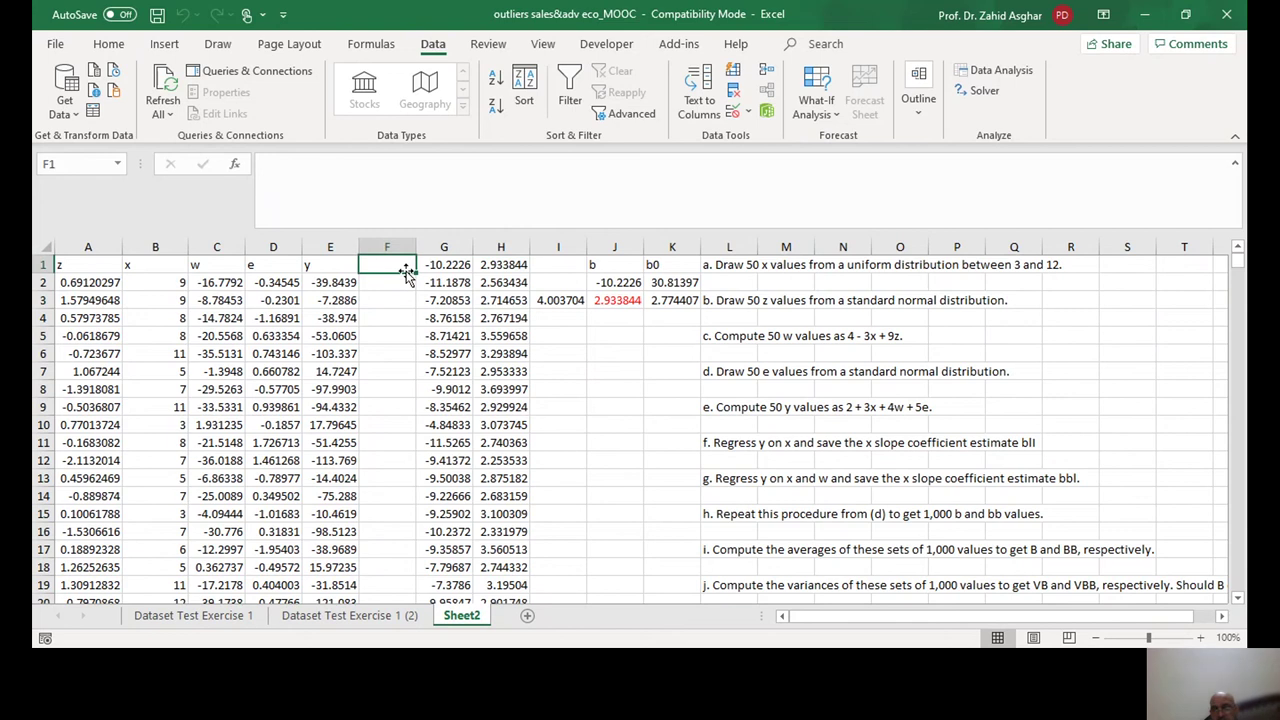
# Copy G1:H1000 and paste it back onto itself as values only.
pyautogui.press('Right')
pyautogui.hotkey('shift', 'Right')
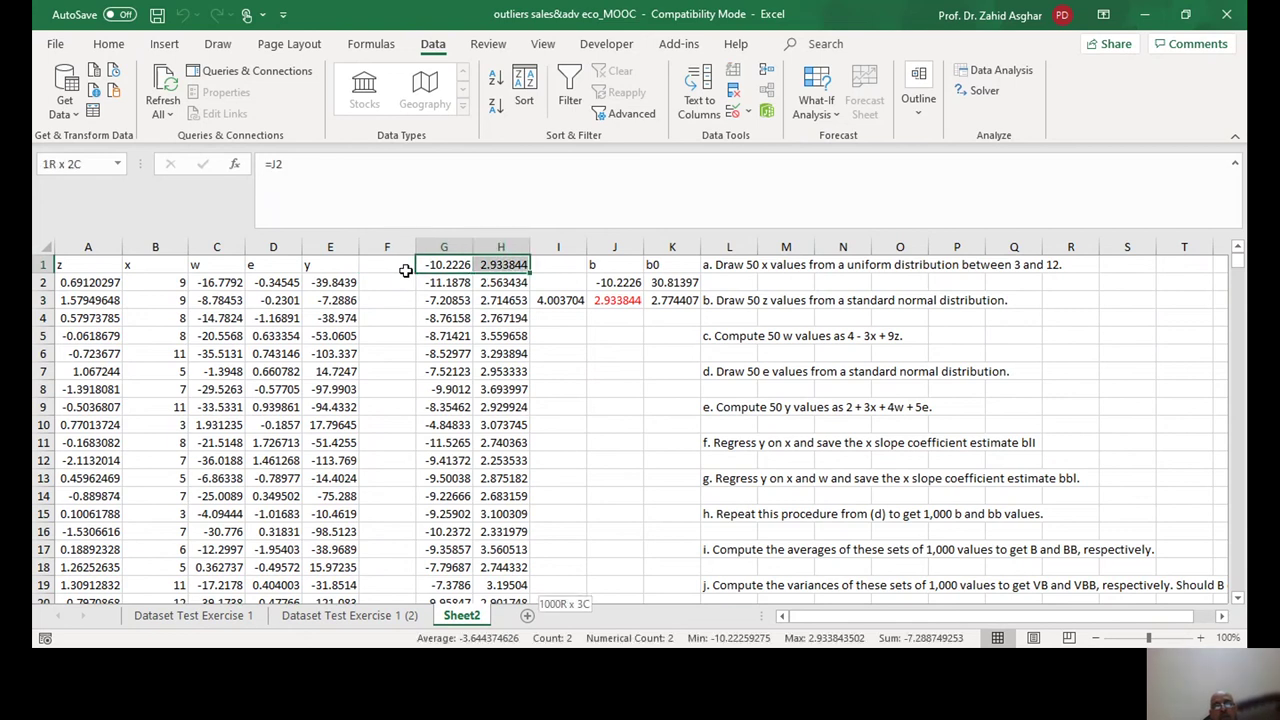
pyautogui.hotkey('ctrl', 'shift', 'Down')
pyautogui.hotkey('ctrl', 'c')
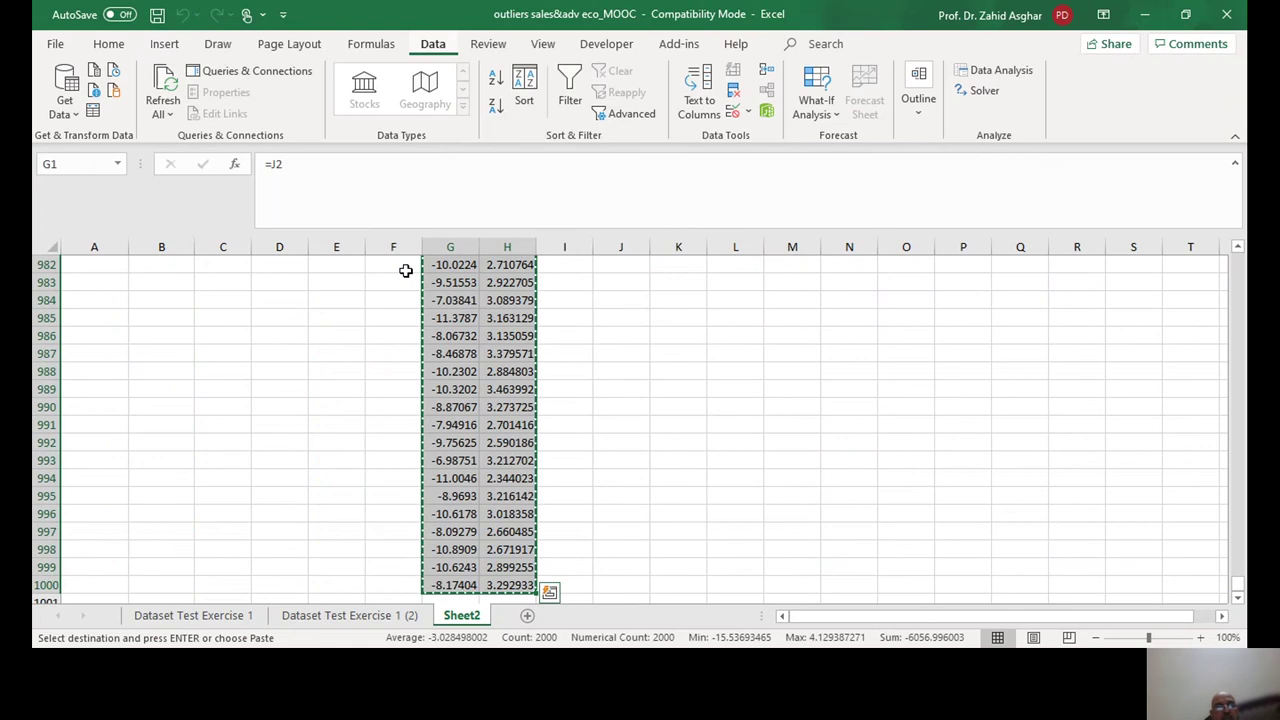
pyautogui.hotkey('ctrl', 'alt', 'v')
pyautogui.click(350, 456)
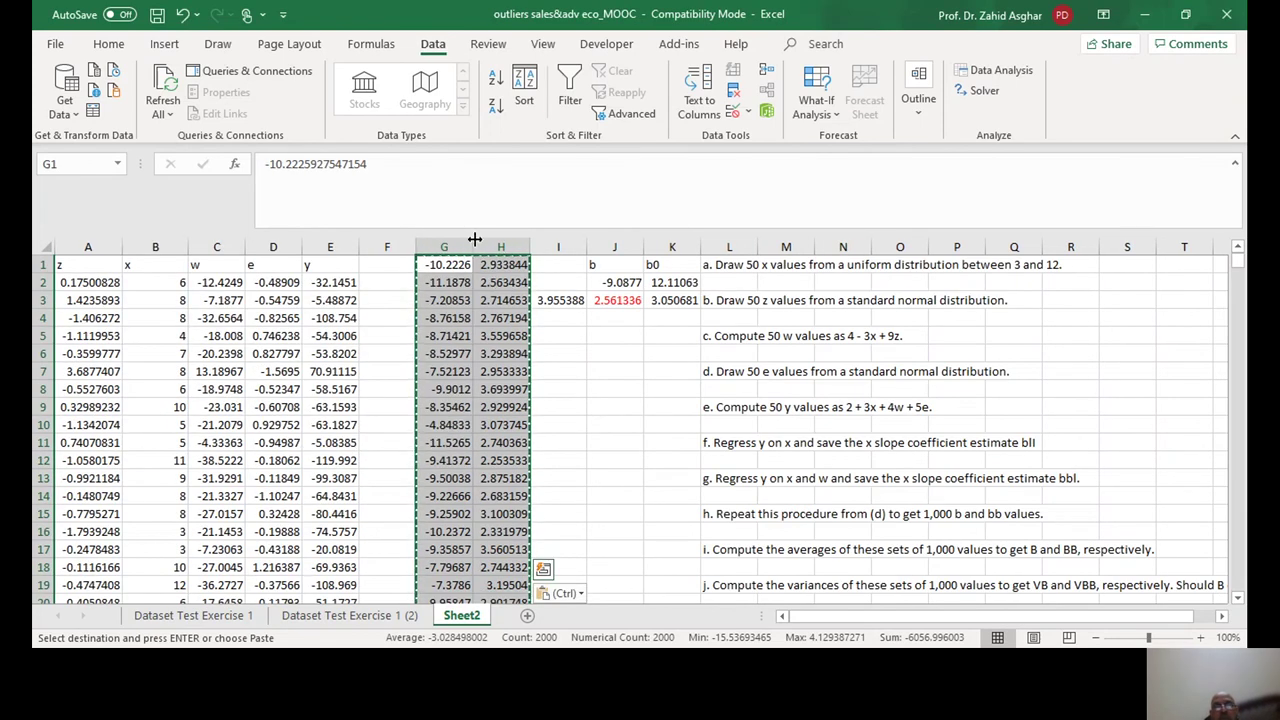
# Enter =AVEDEV(H1:H1000) in cell J6.
pyautogui.click(615, 357)
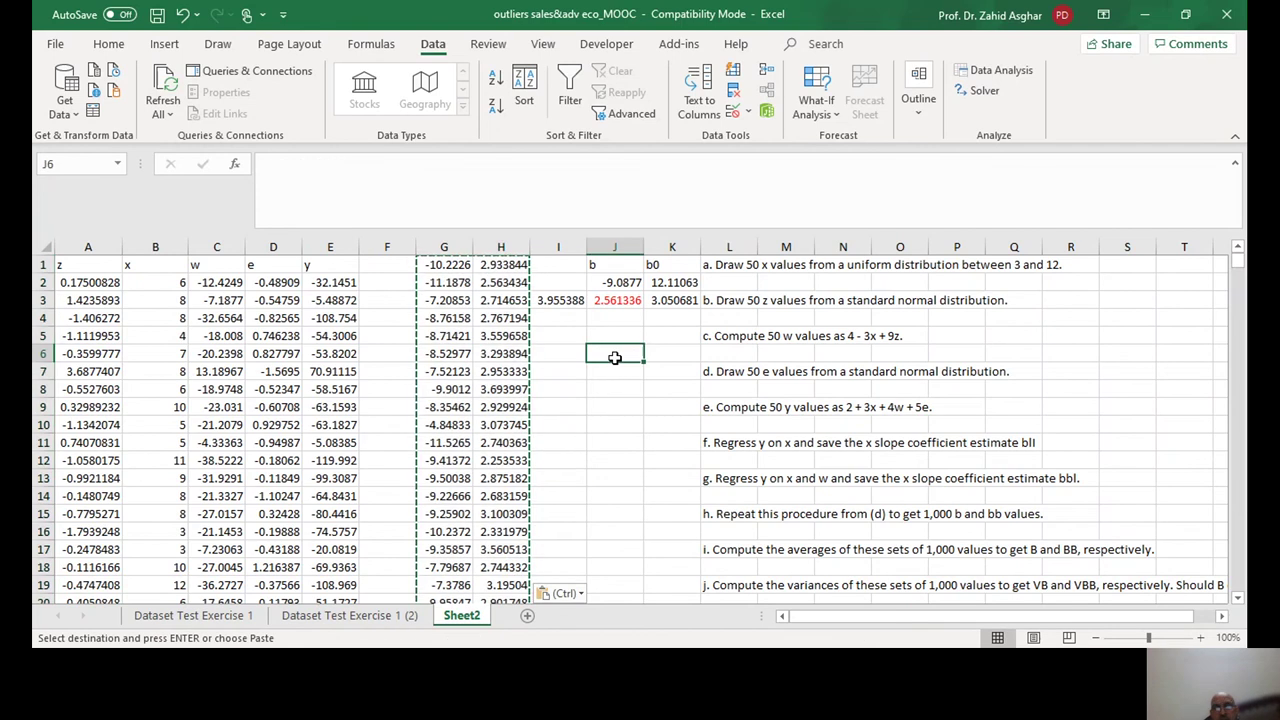
pyautogui.press('Escape')
pyautogui.write('=ave')
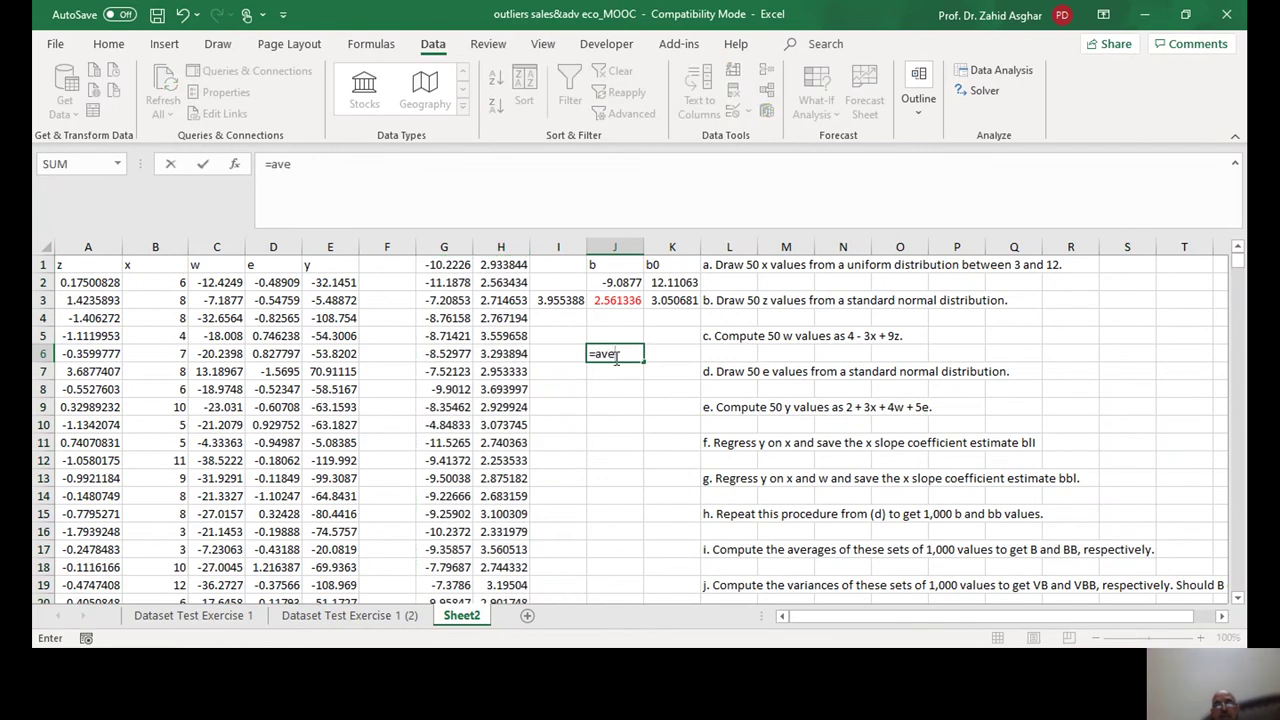
pyautogui.press('Tab')
pyautogui.write('h')
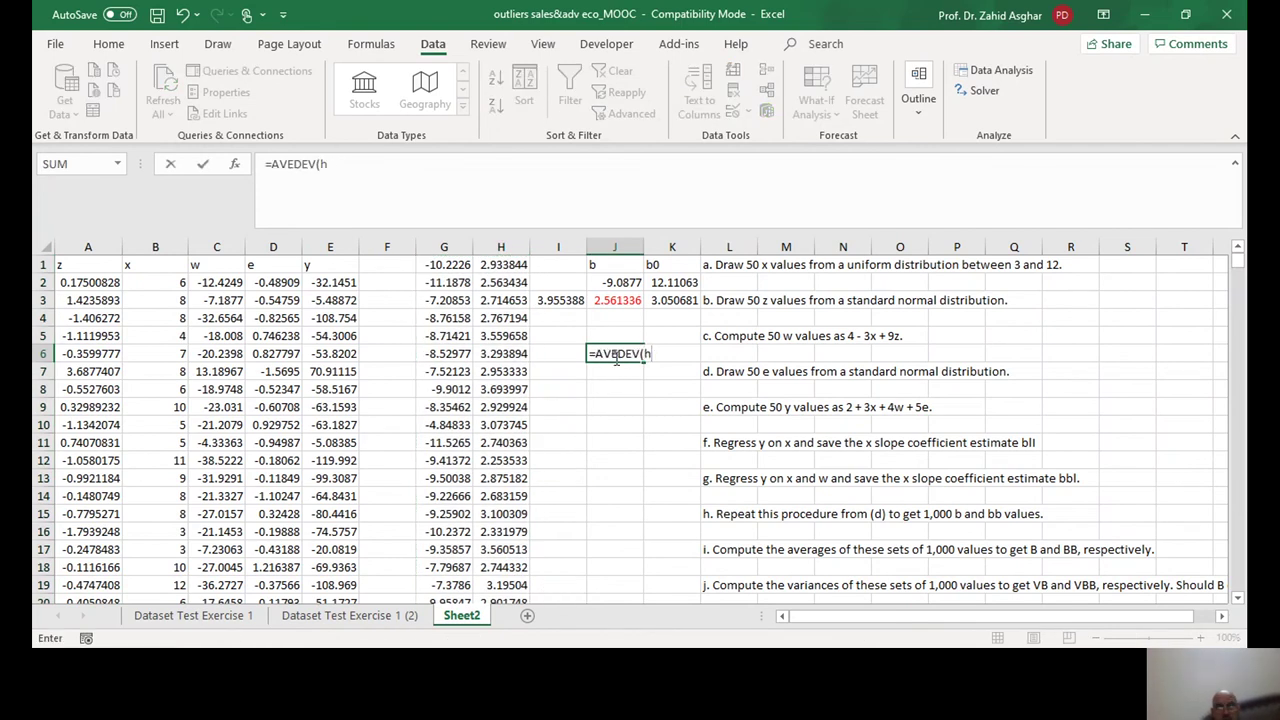
pyautogui.write('1:h')
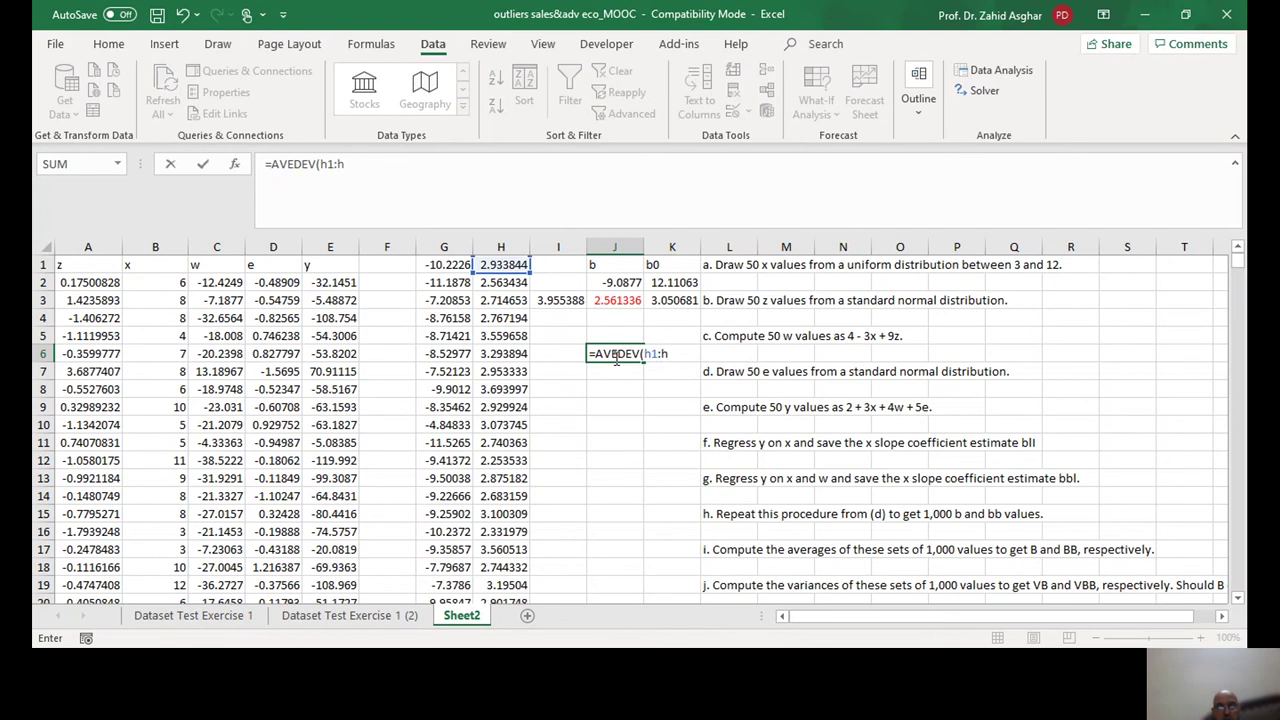
pyautogui.write('1000')
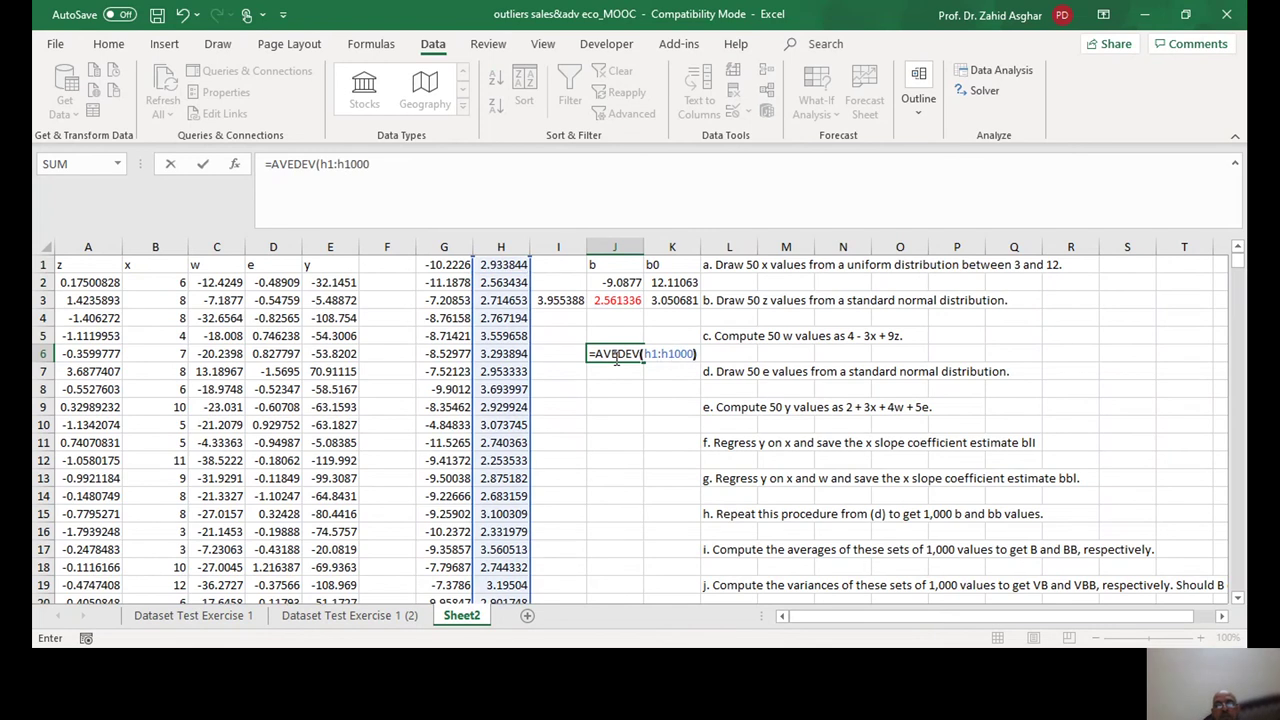
pyautogui.write(')')
pyautogui.press('Return')
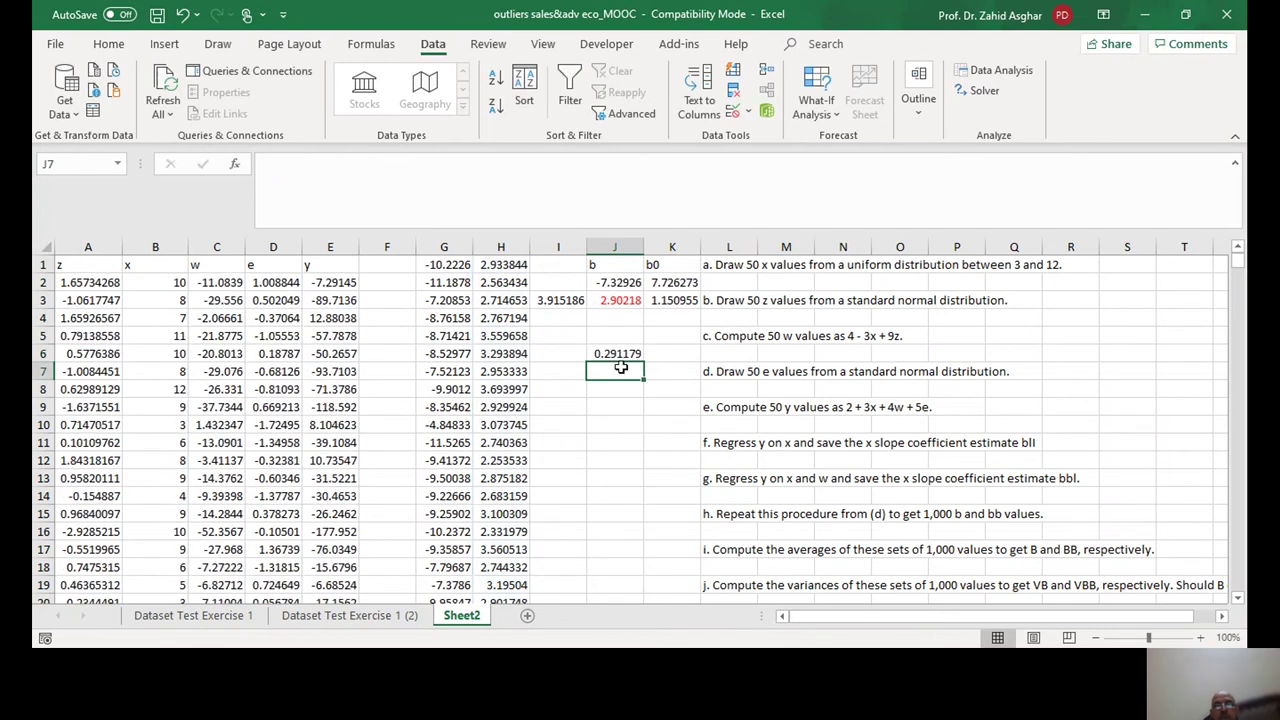
# Change the J6 function from AVEDEV to AVERAGE, giving 2.994824.
pyautogui.click(393, 165)
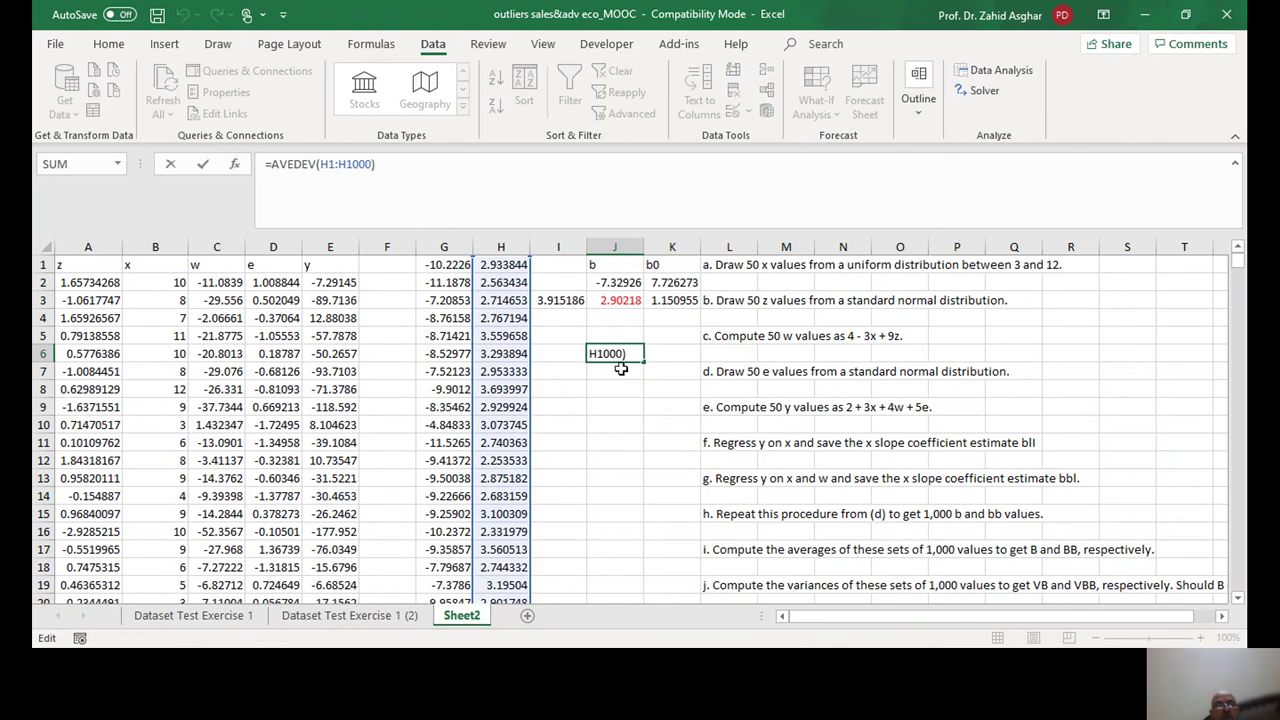
pyautogui.click(313, 165)
pyautogui.press('BackSpace')
pyautogui.press('BackSpace')
pyautogui.press('BackSpace')
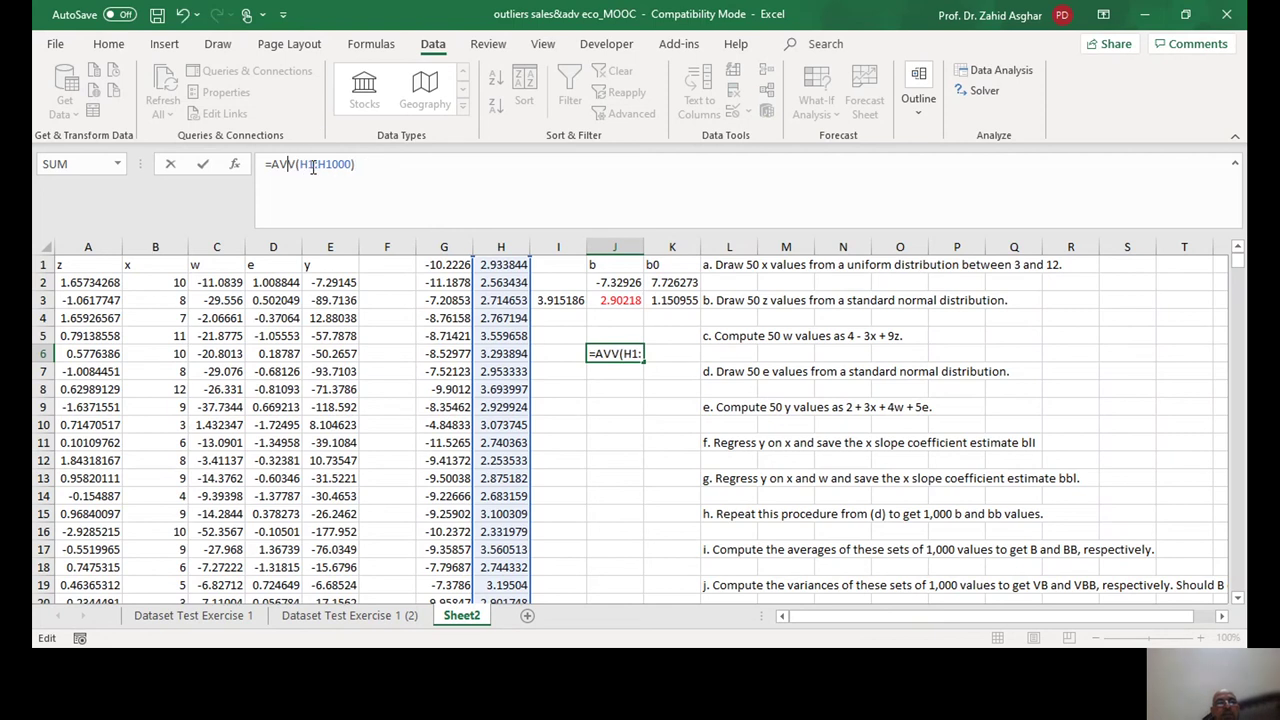
pyautogui.press('Delete')
pyautogui.write('era')
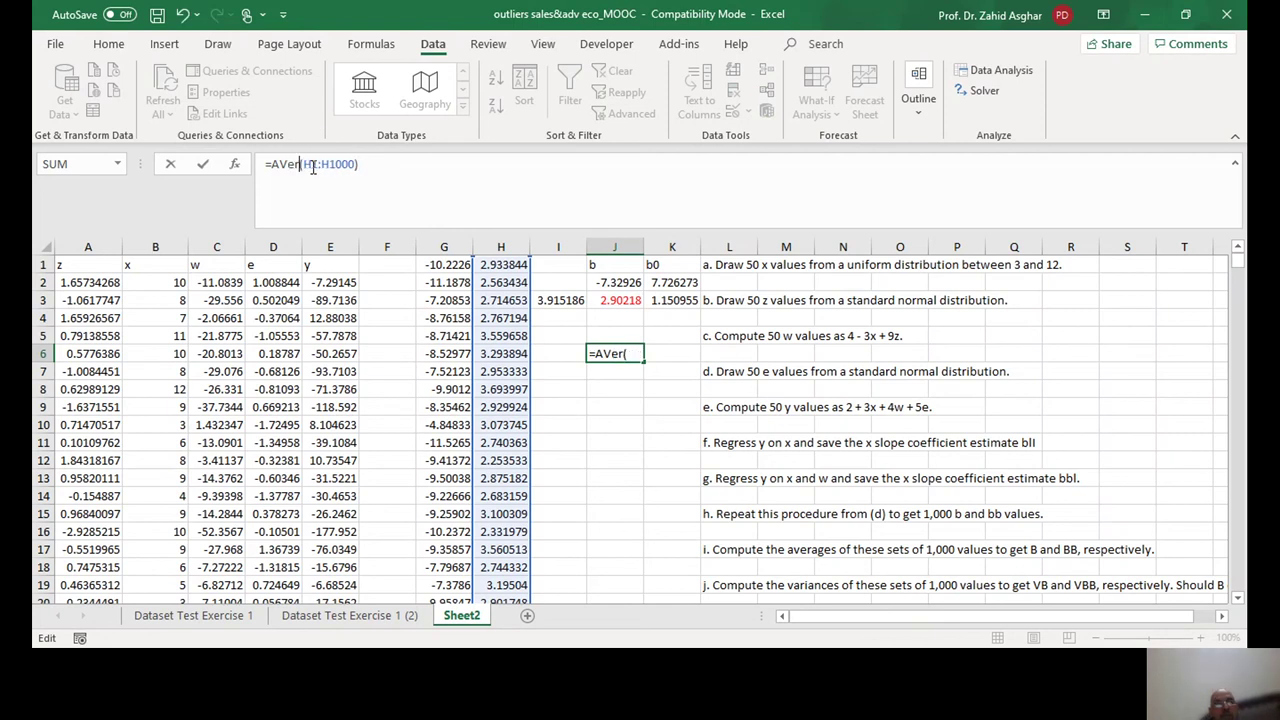
pyautogui.write('ge')
pyautogui.press('Return')
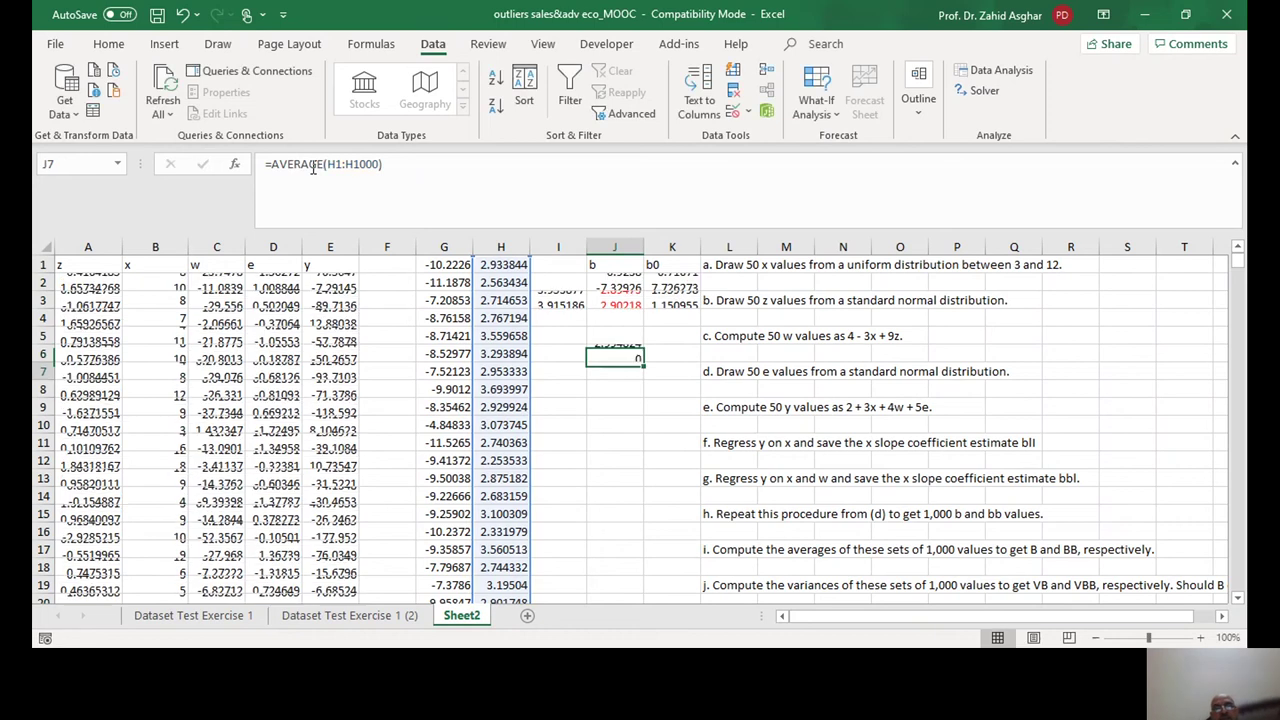
pyautogui.click(614, 354)
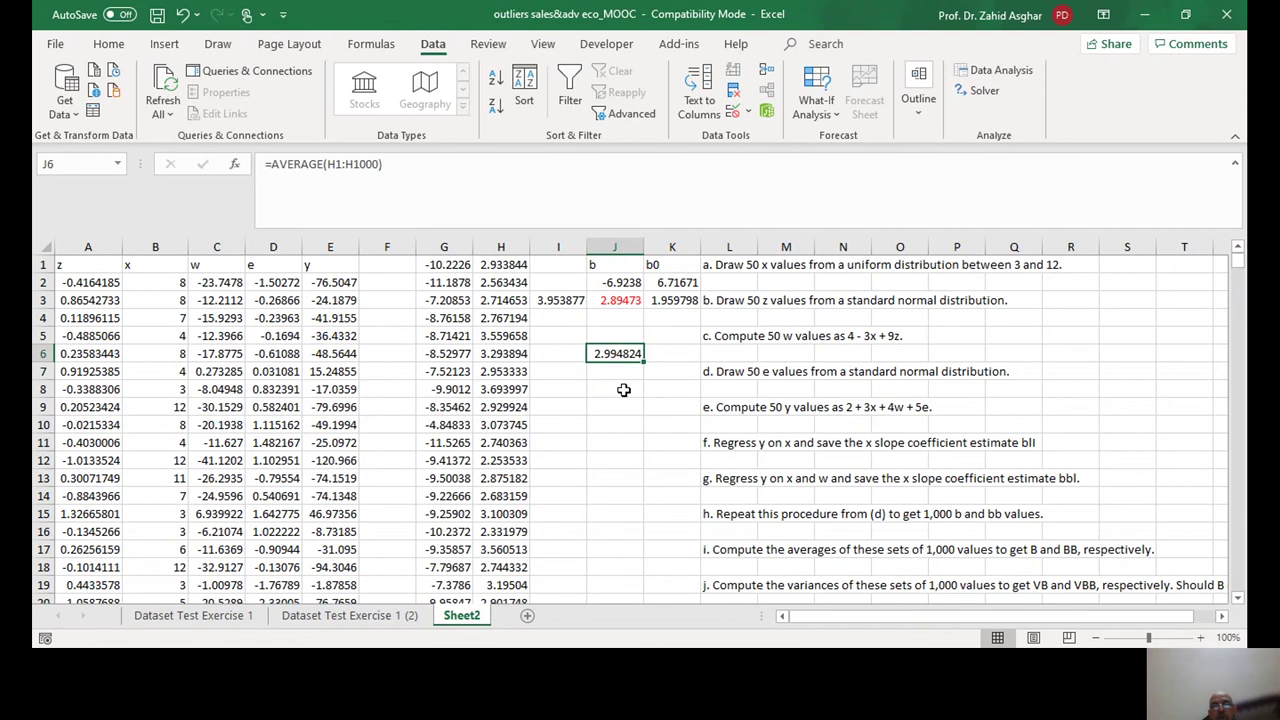
# Enter =AVERAGE(G1:G1000) in J8, giving the b mean of -9.05182.
pyautogui.click(623, 390)
pyautogui.write('=aver')
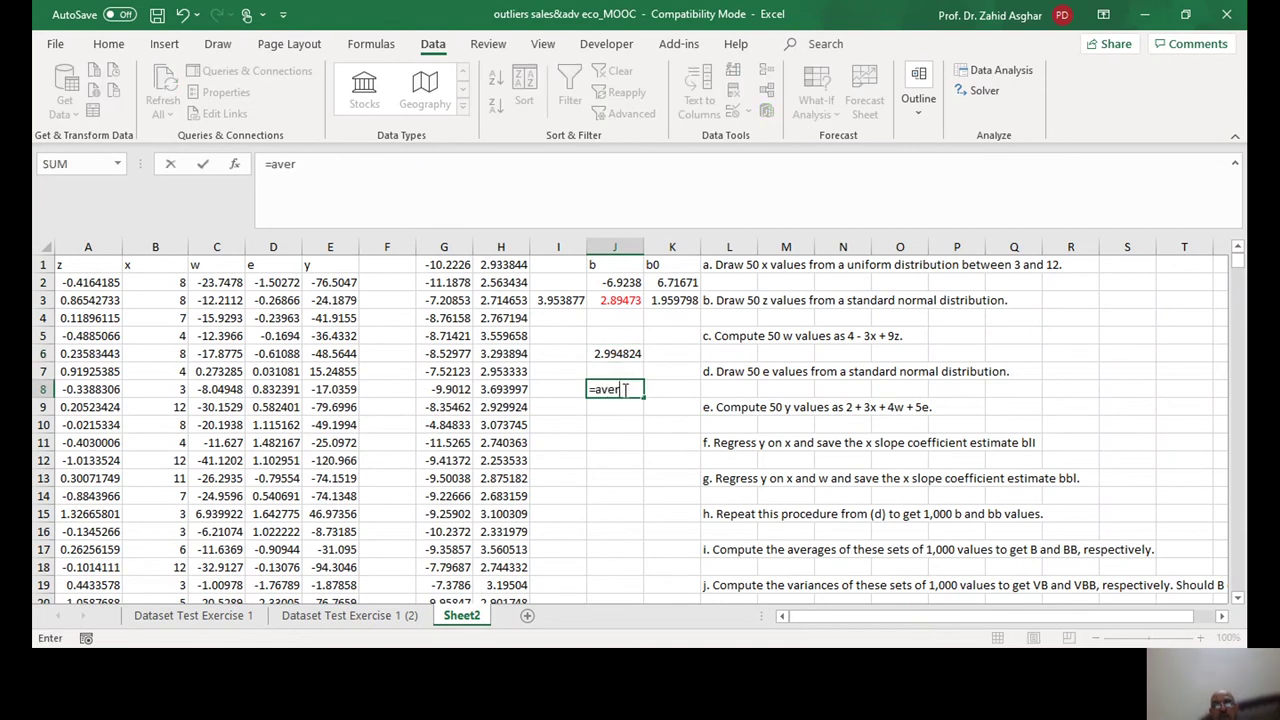
pyautogui.press('Tab')
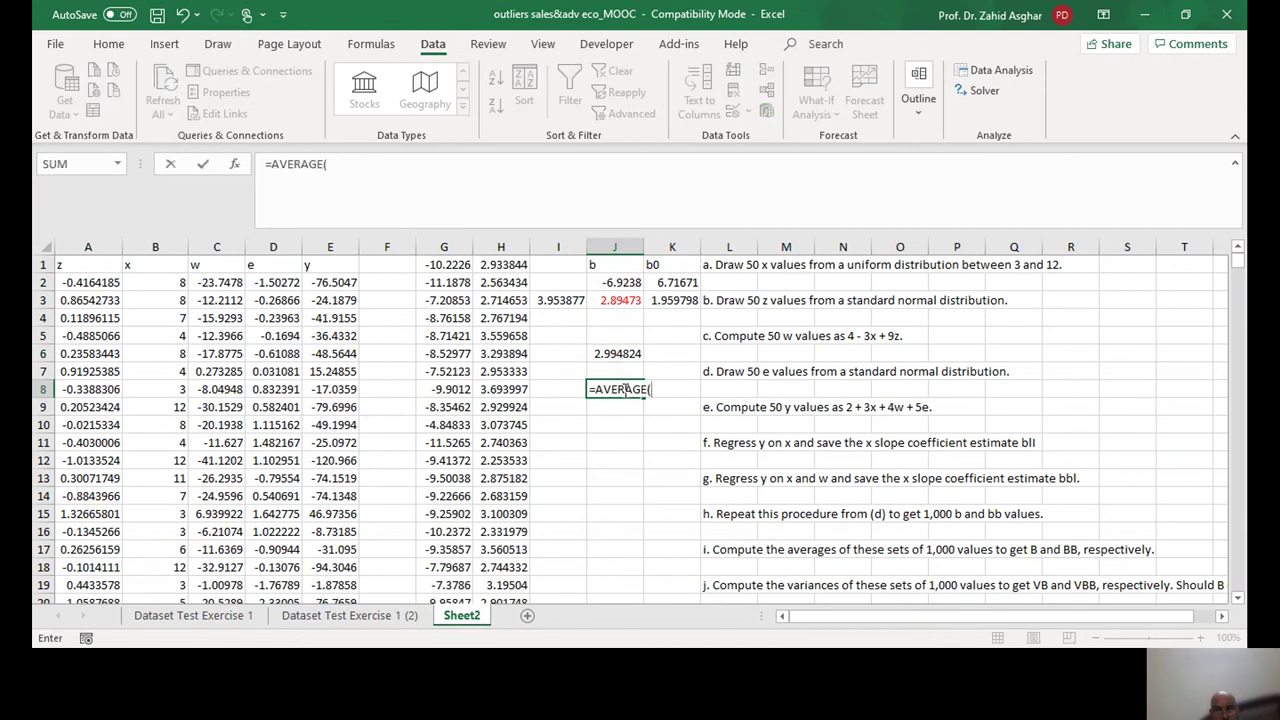
pyautogui.write('g1:g1000')
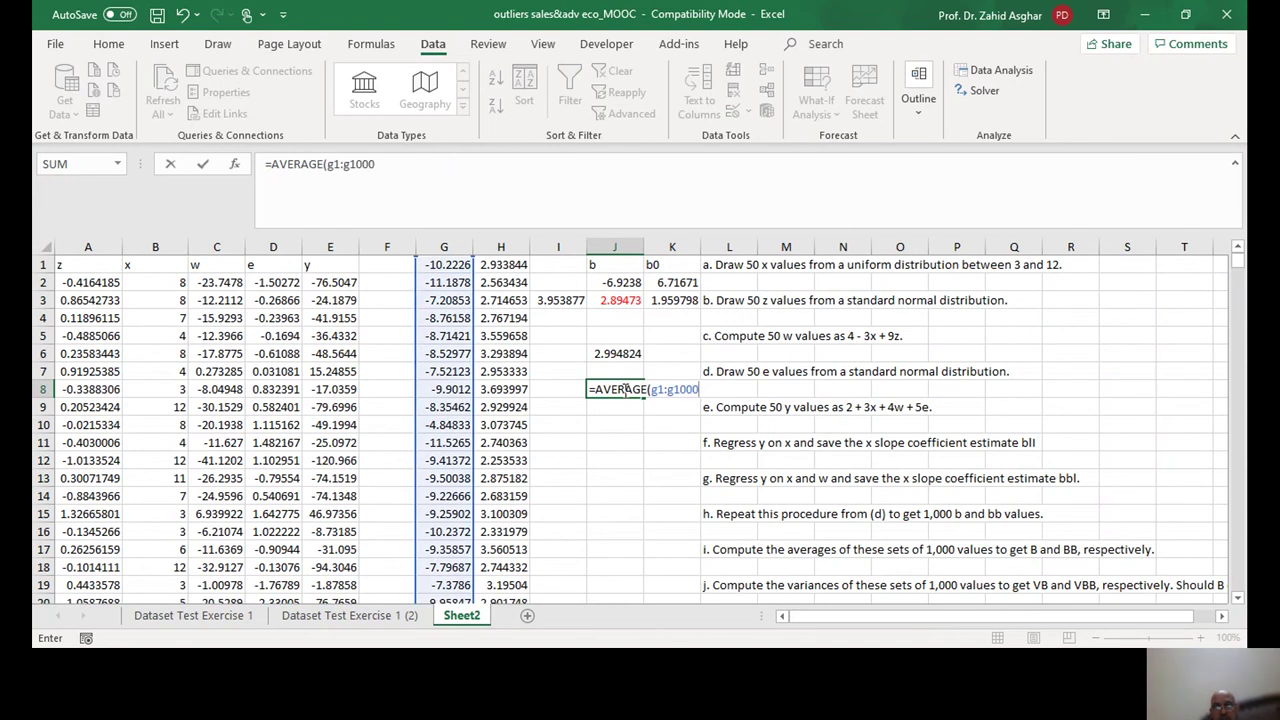
pyautogui.write(')')
pyautogui.press('Return')
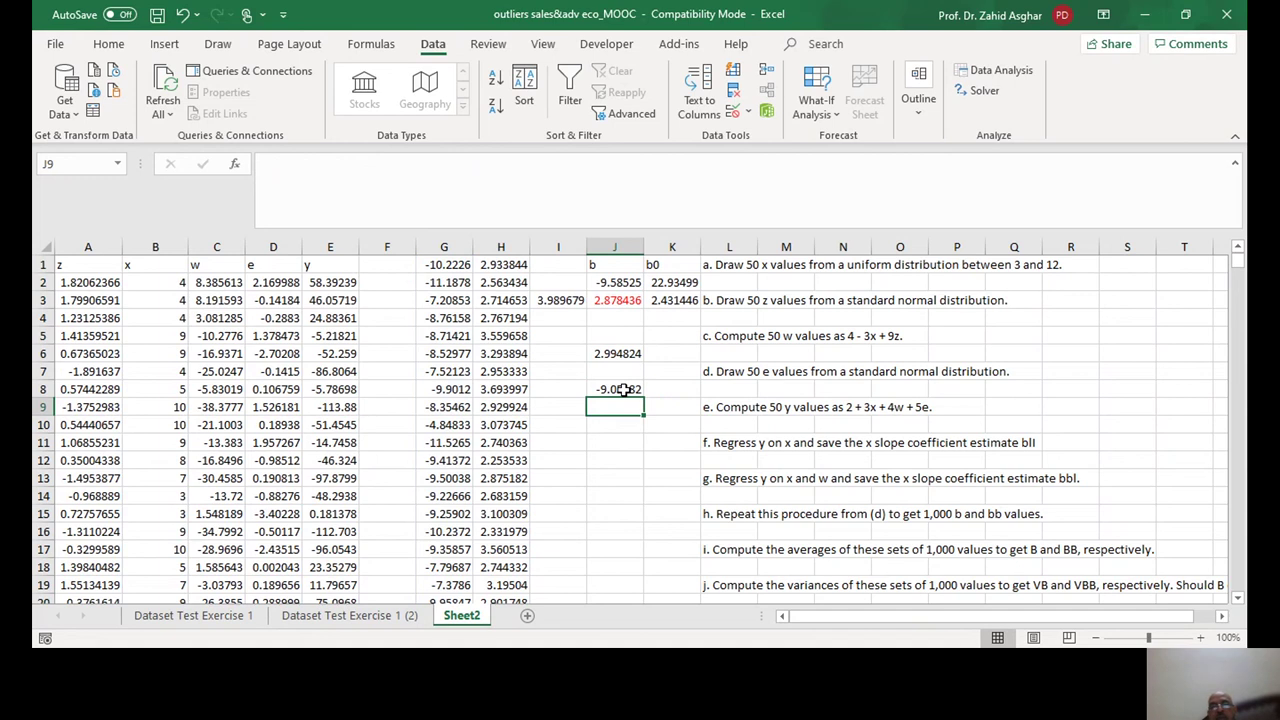
pyautogui.click(622, 389)
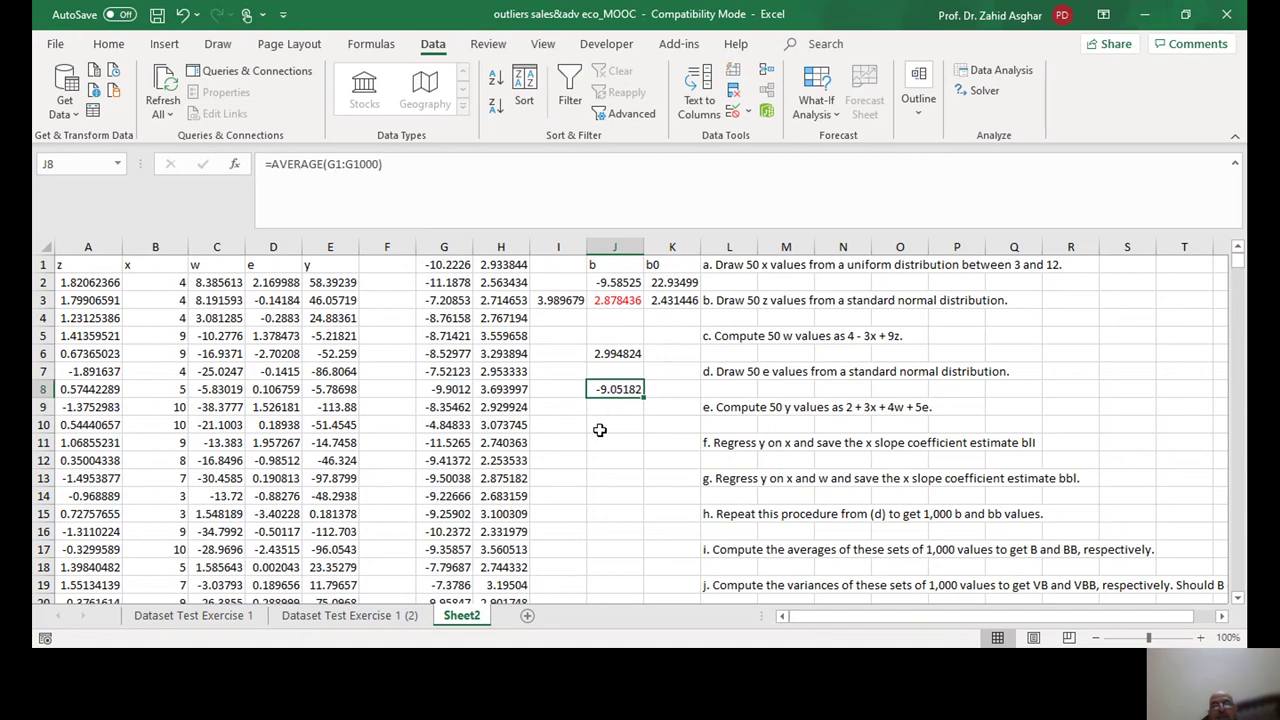
# Enter =VAR.S(H1:H1000) in J10 to get the variance 0.131792 of the column H values.
pyautogui.click(600, 429)
pyautogui.write('=v')
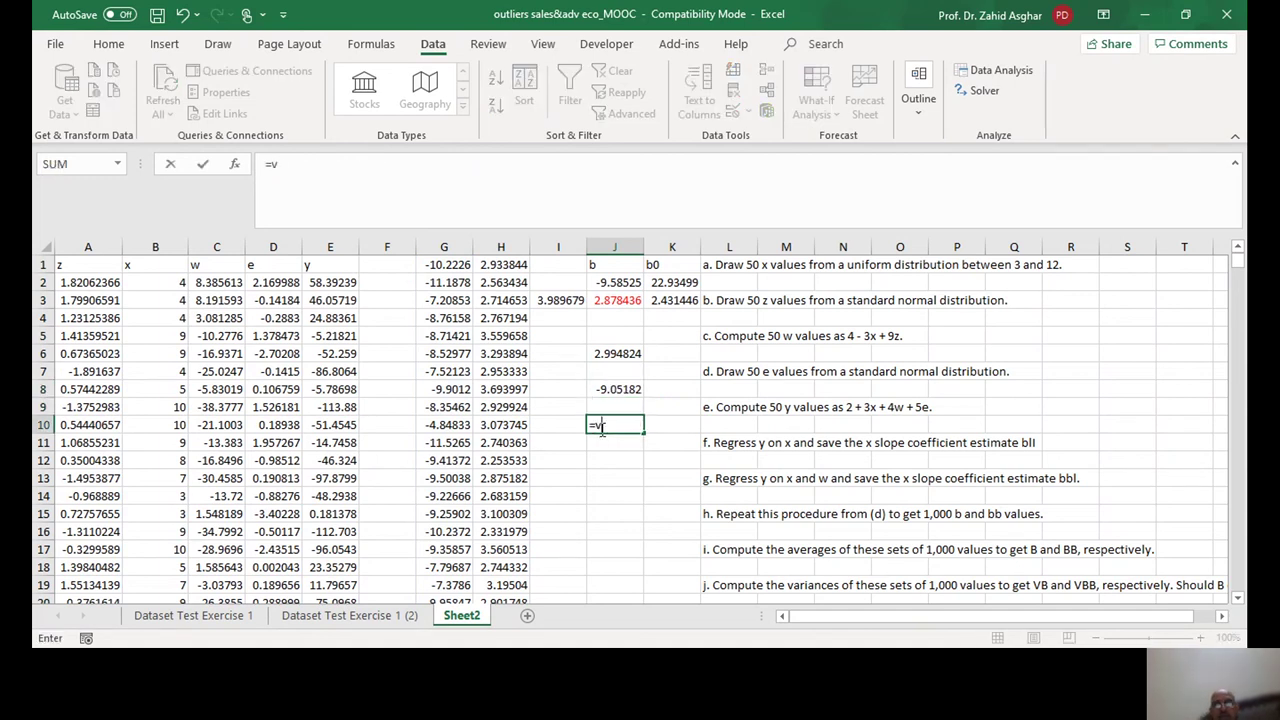
pyautogui.write('ar.s')
pyautogui.press('Tab')
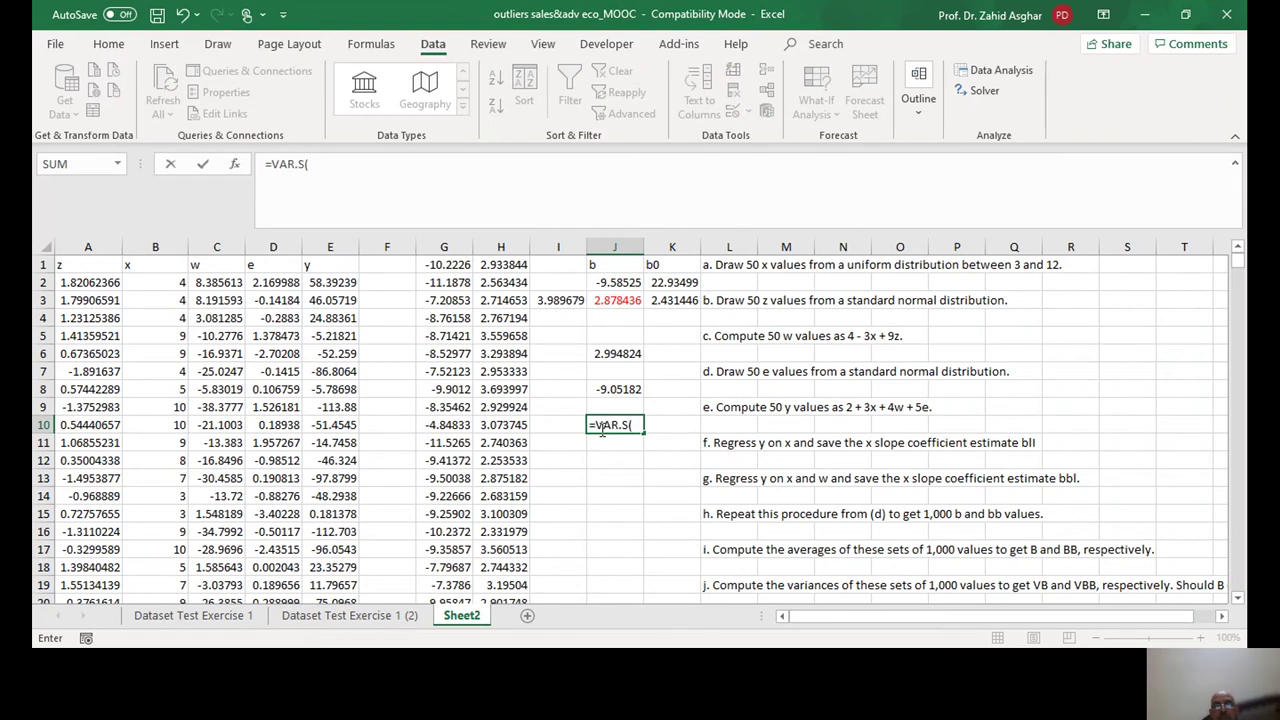
pyautogui.write('h1:h1000')
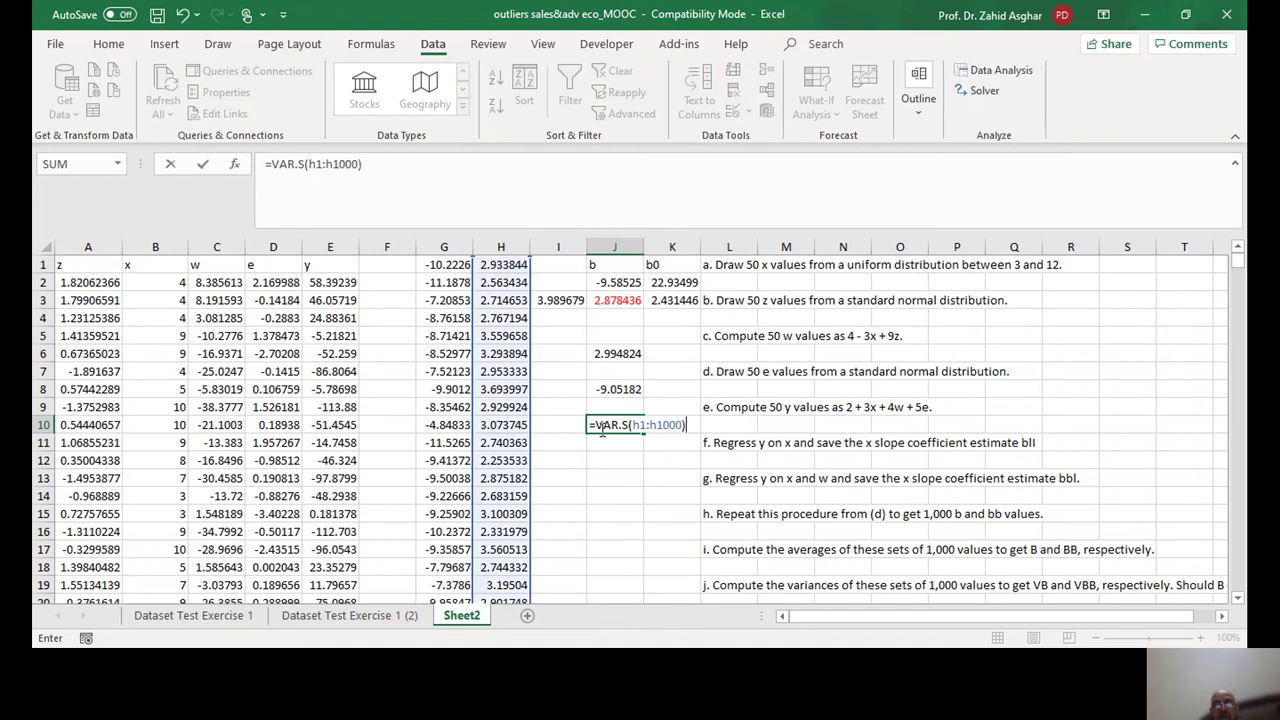
pyautogui.press('Return')
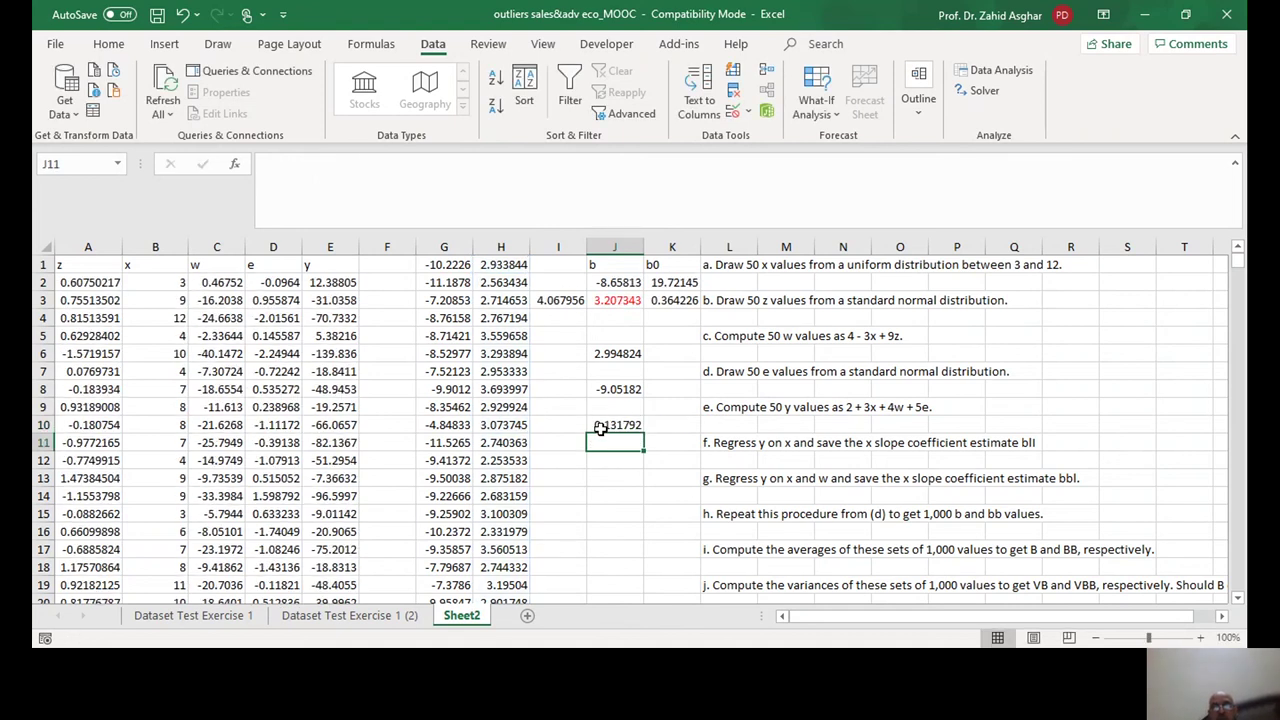
pyautogui.click(600, 423)
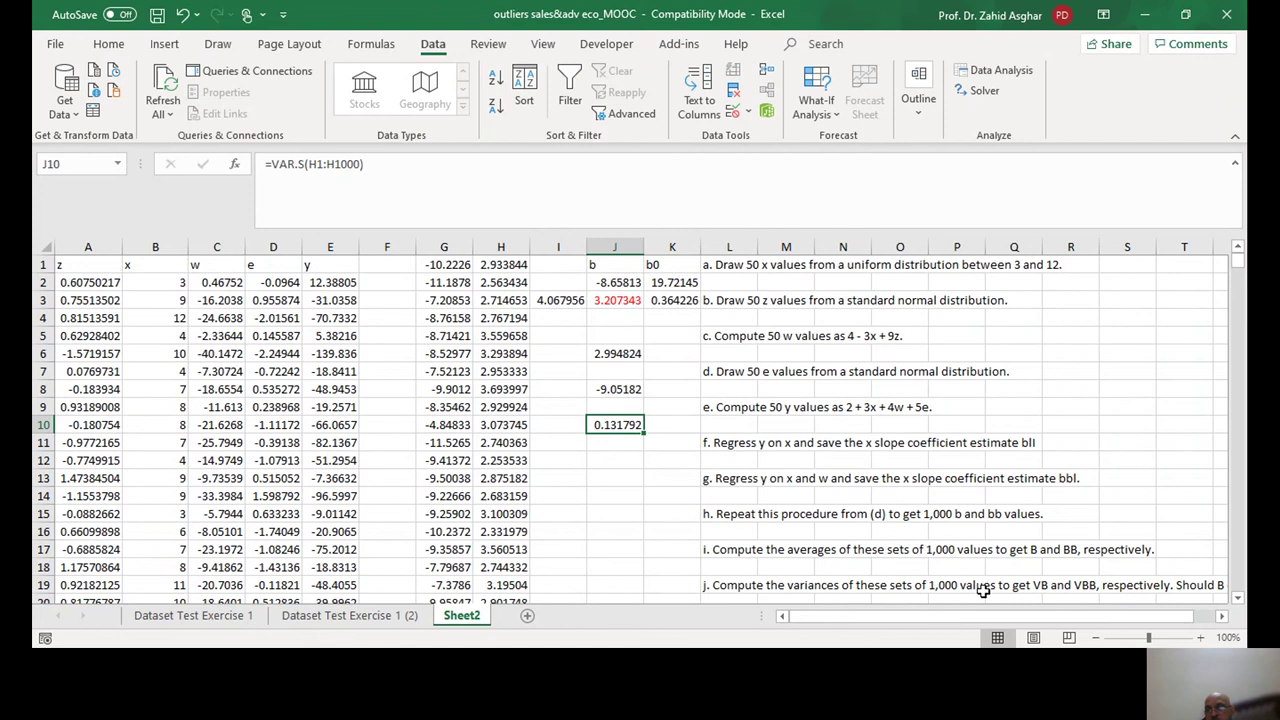
# Scroll back to the top and step through the first values in column H.
pyautogui.click(1237, 599)
pyautogui.click(1237, 599)
pyautogui.click(1237, 599)
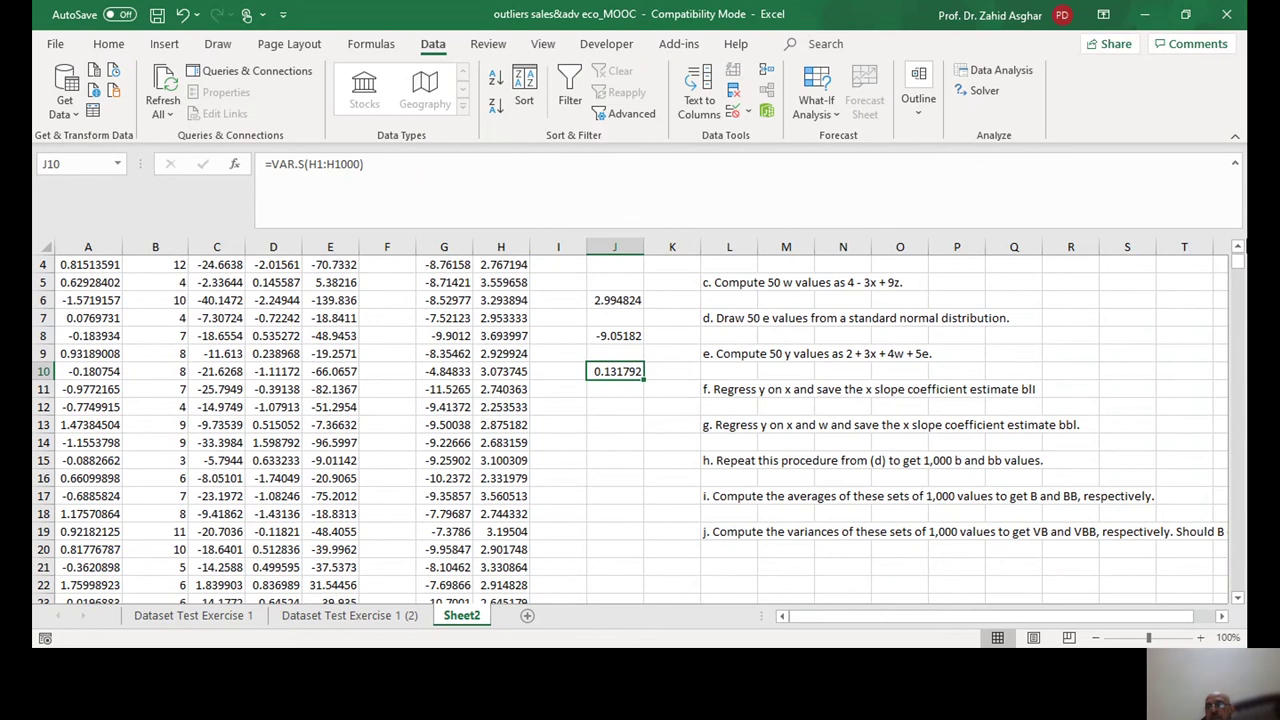
pyautogui.moveTo(1239, 270); pyautogui.dragTo(1239, 259)
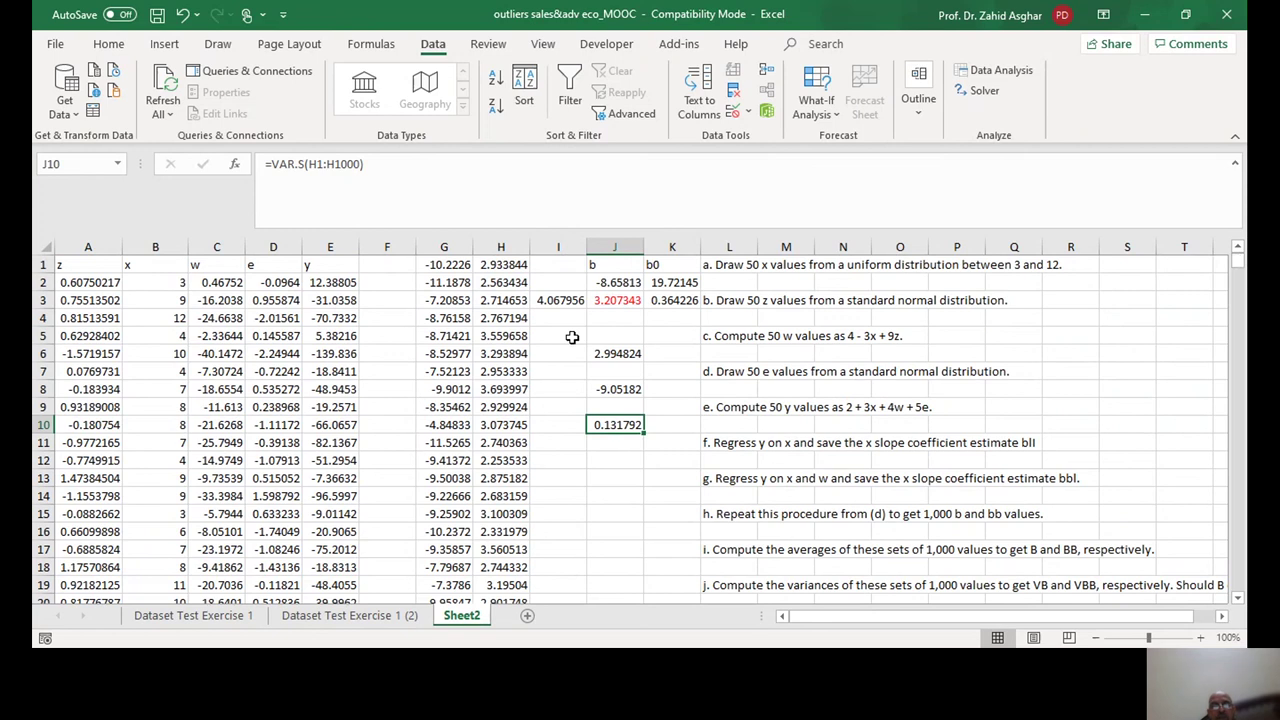
pyautogui.click(501, 264)
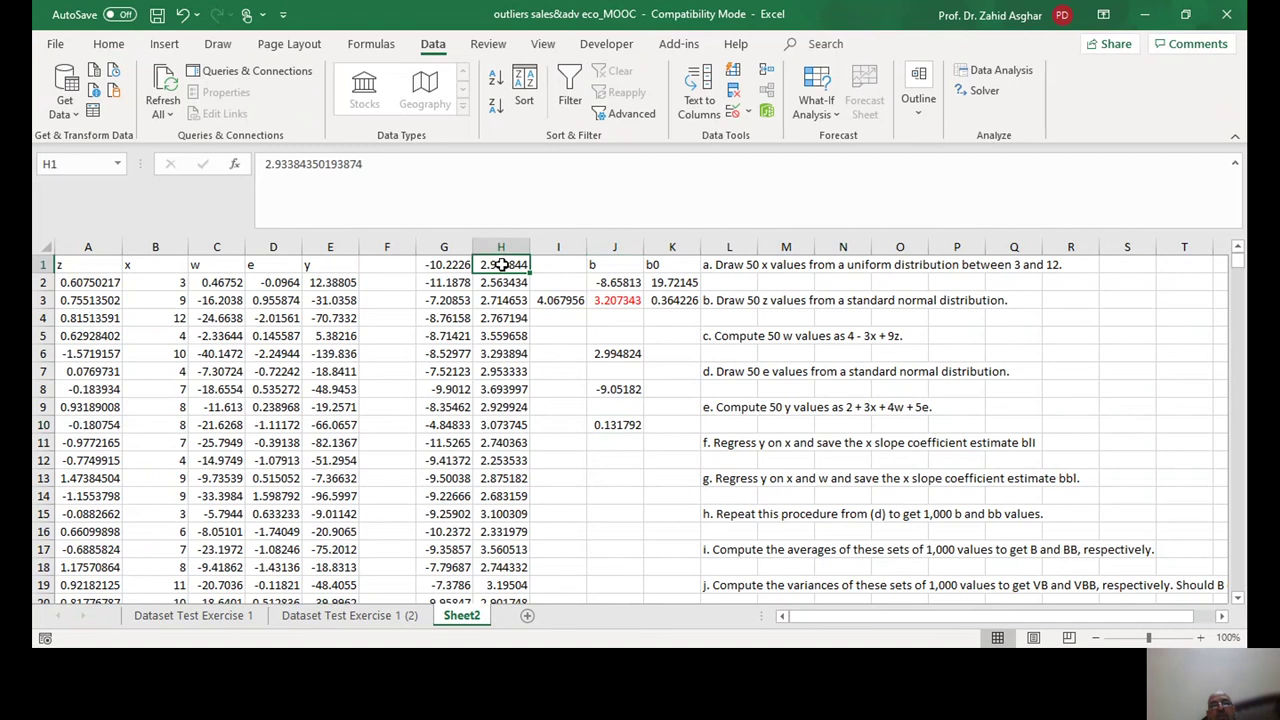
pyautogui.press('Down')
pyautogui.press('Down')
pyautogui.press('Down')
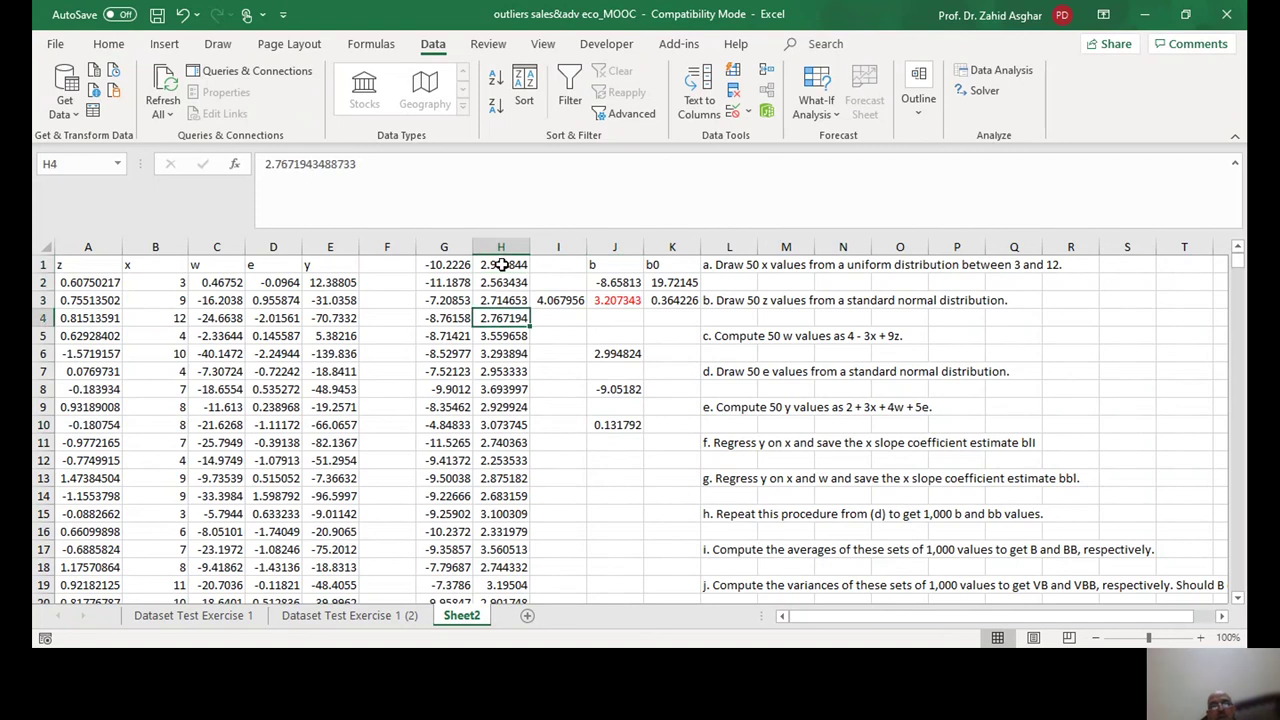
pyautogui.press('Down')
pyautogui.press('Down')
pyautogui.press('Down')
pyautogui.press('Down')
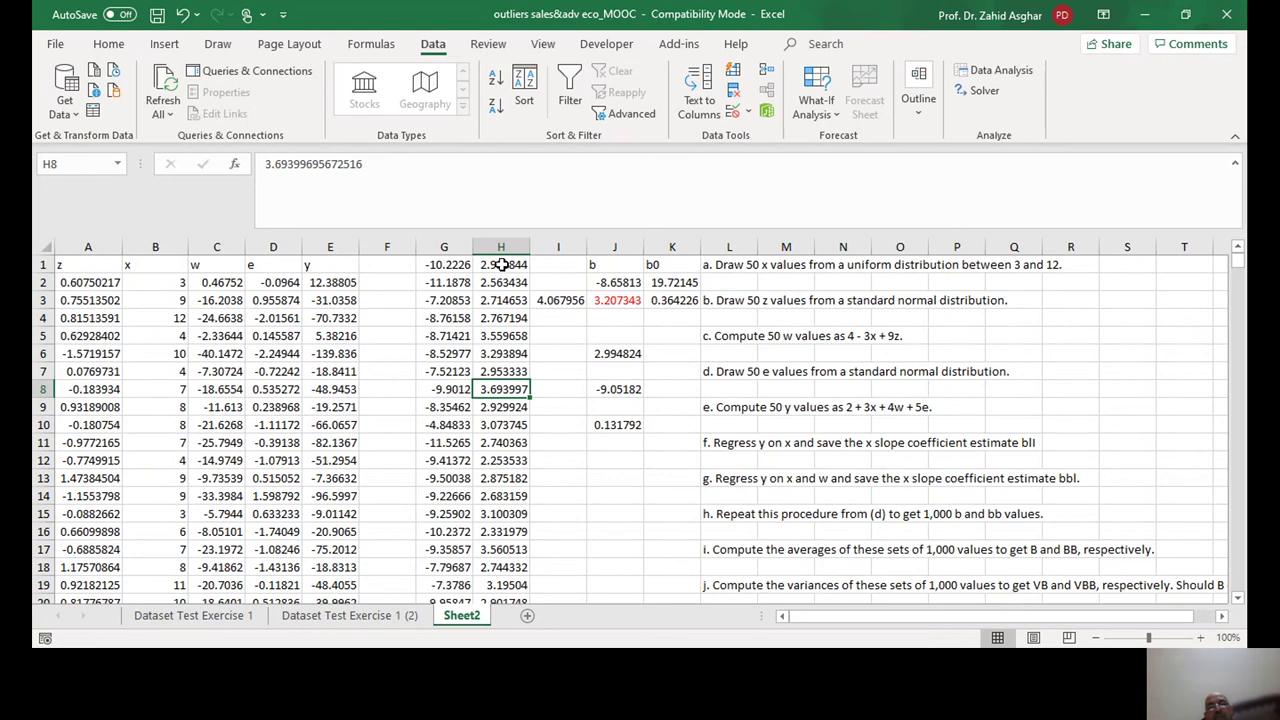
# Check the LINEST formula in J3, then select H1 and open the Data Analysis tools.
pyautogui.click(601, 305)
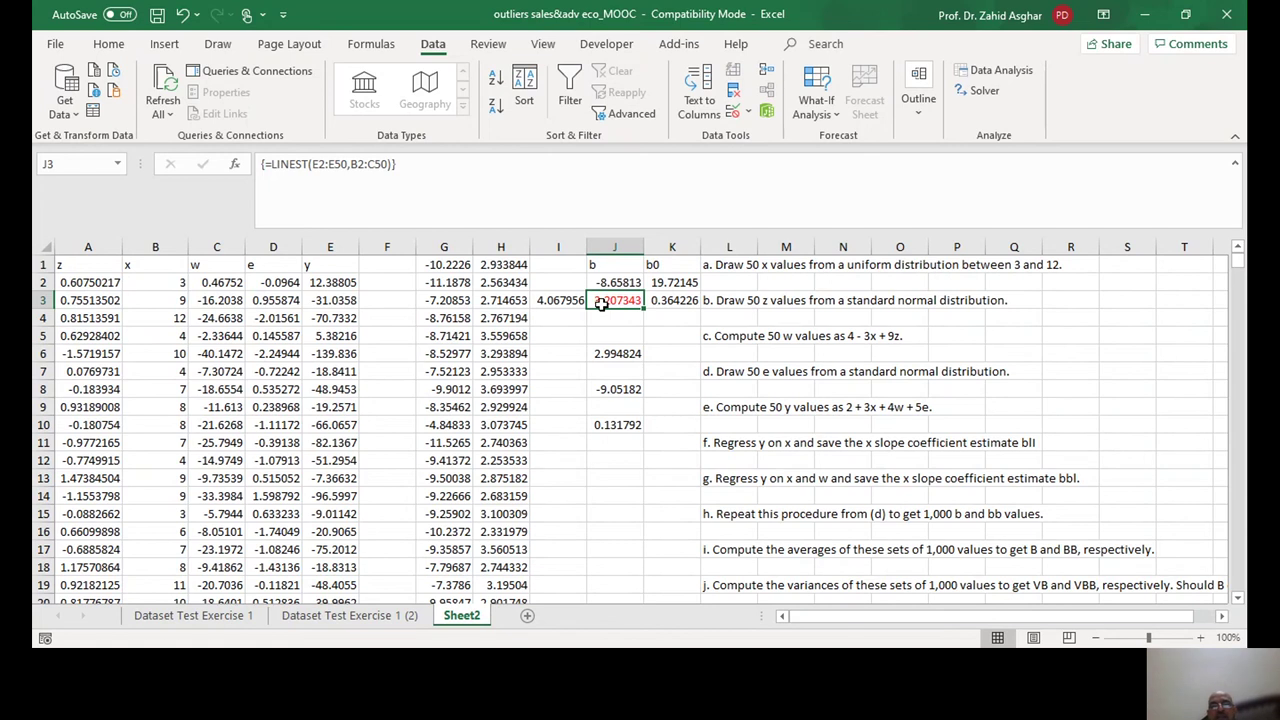
pyautogui.click(498, 266)
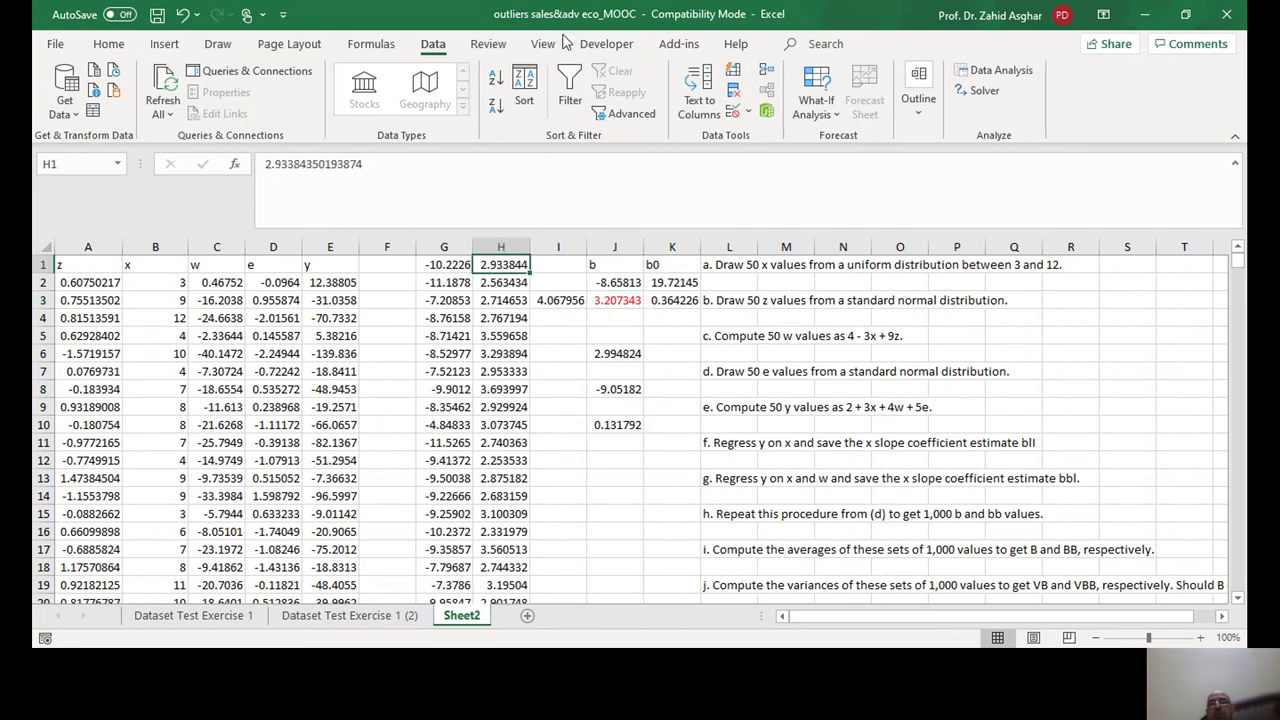
pyautogui.click(995, 72)
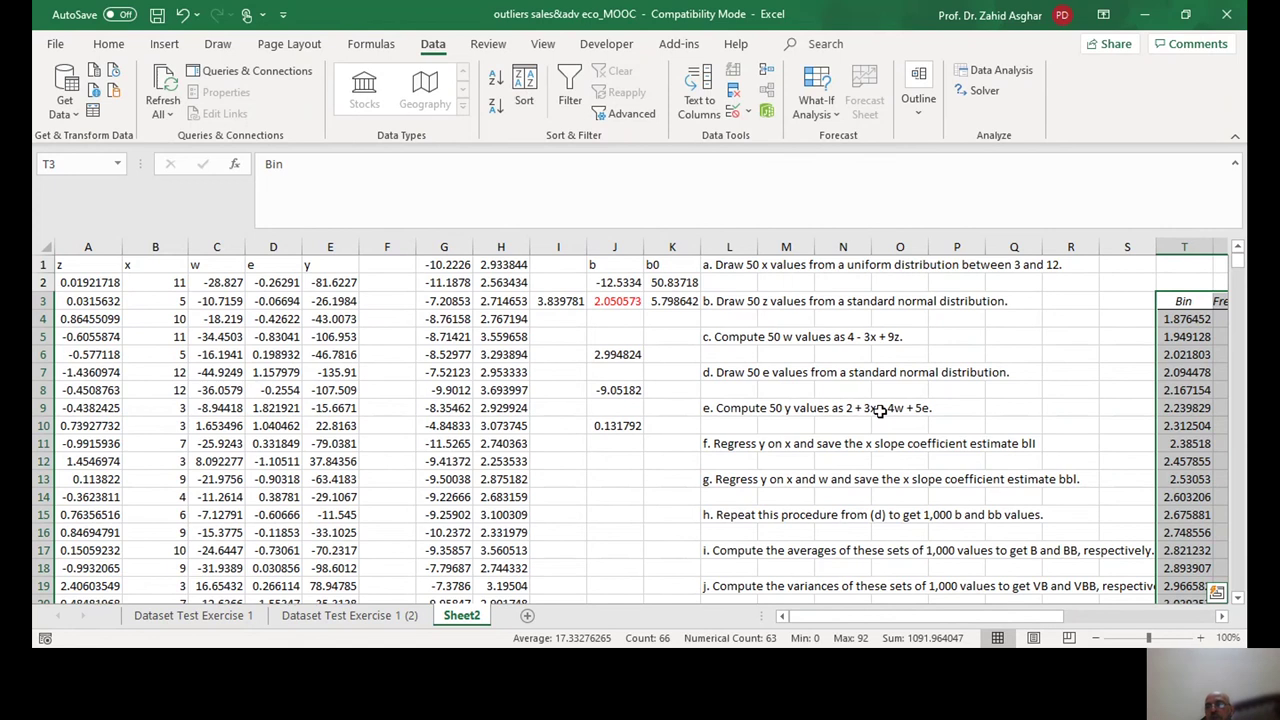
# Scroll right to the Bin/Frequency output and select the histogram chart.
pyautogui.click(1220, 616)
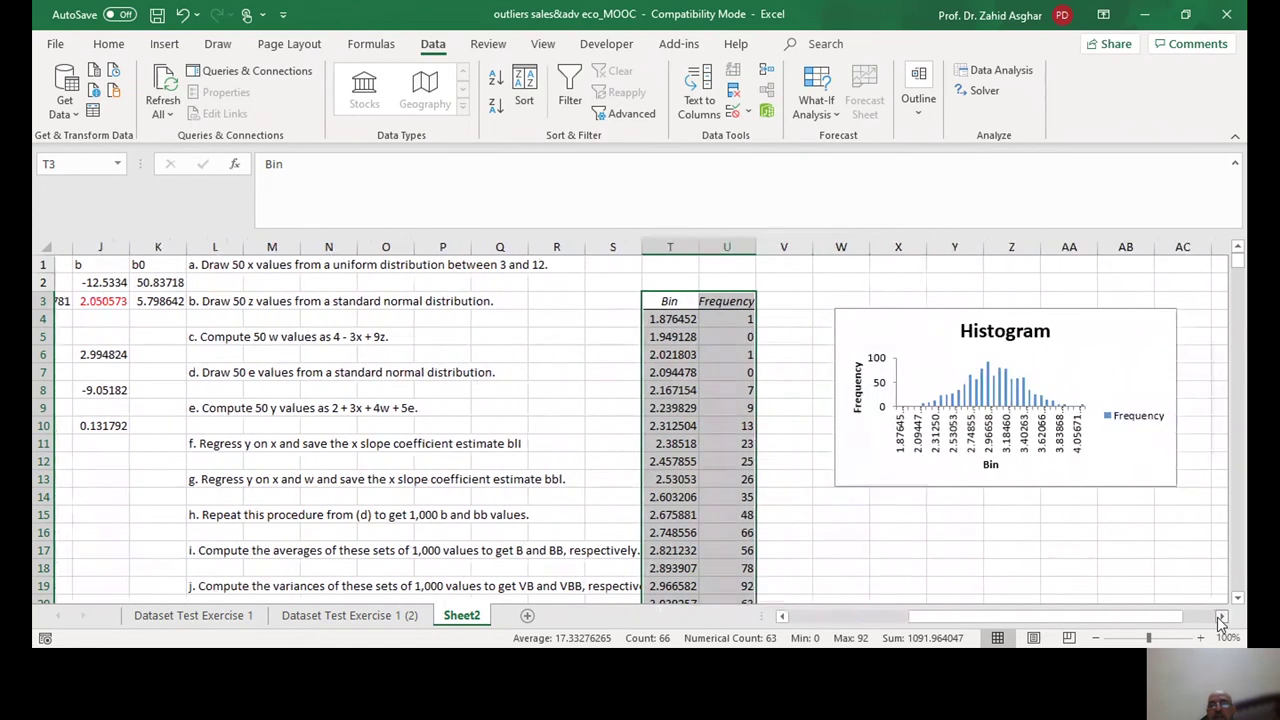
pyautogui.click(1220, 616)
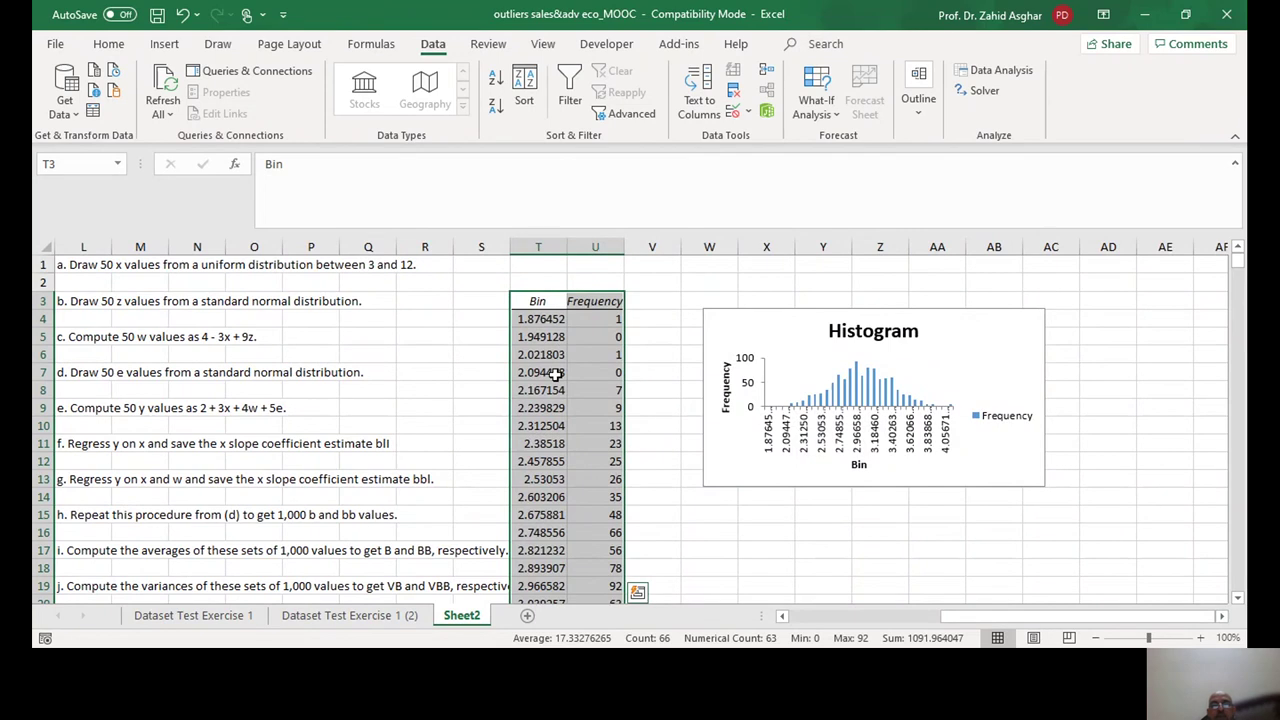
pyautogui.click(873, 335)
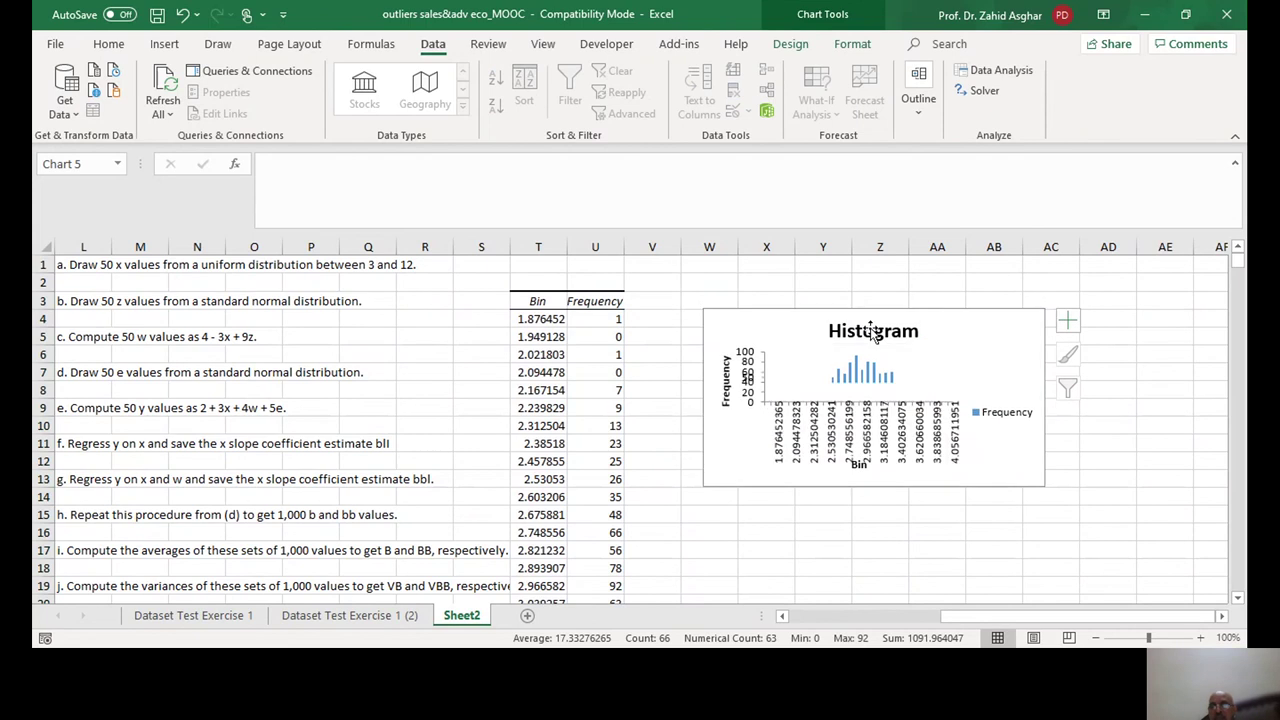